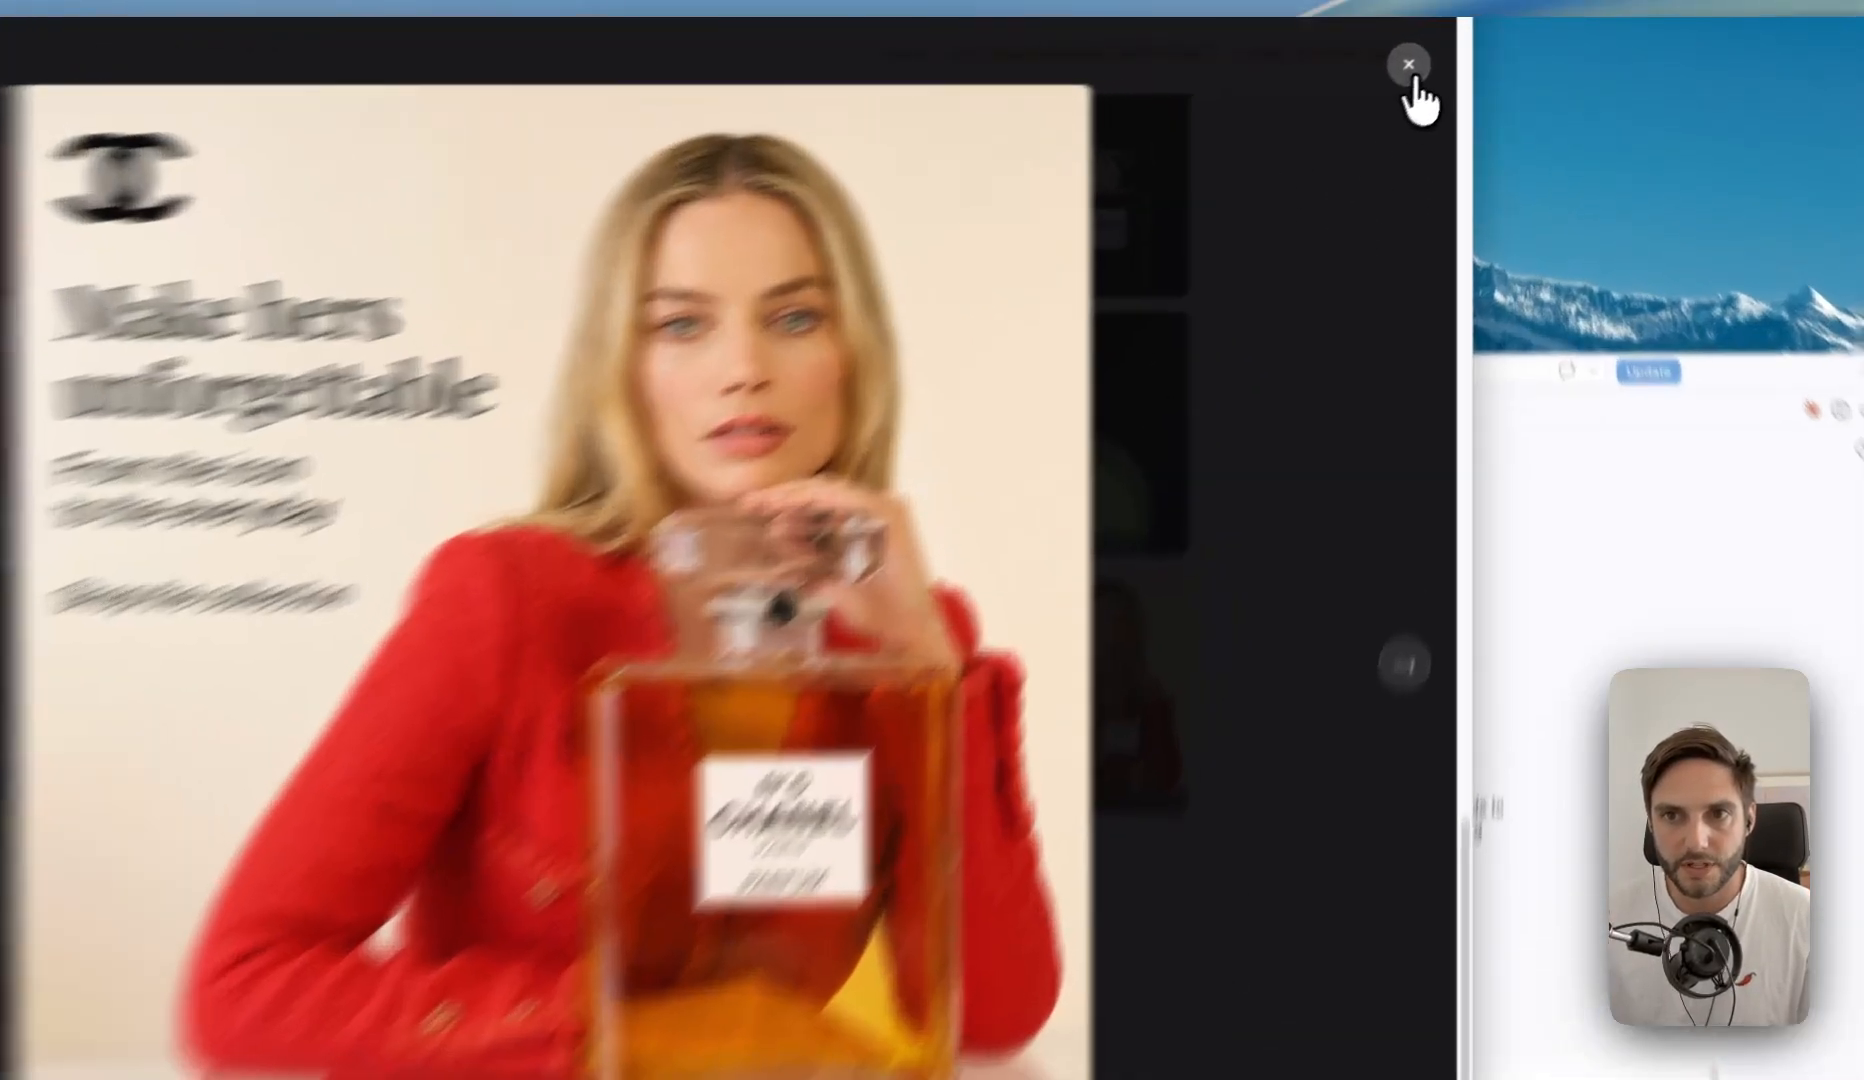
- Close the enlarged Chanel ad and review the hero images and brief of the Chanel · Perfume preset
{"action": "left_click", "coordinate": [1433, 56]}
{"action": "scroll", "coordinate": [480, 440], "scroll_direction": "up", "scroll_amount": 20}
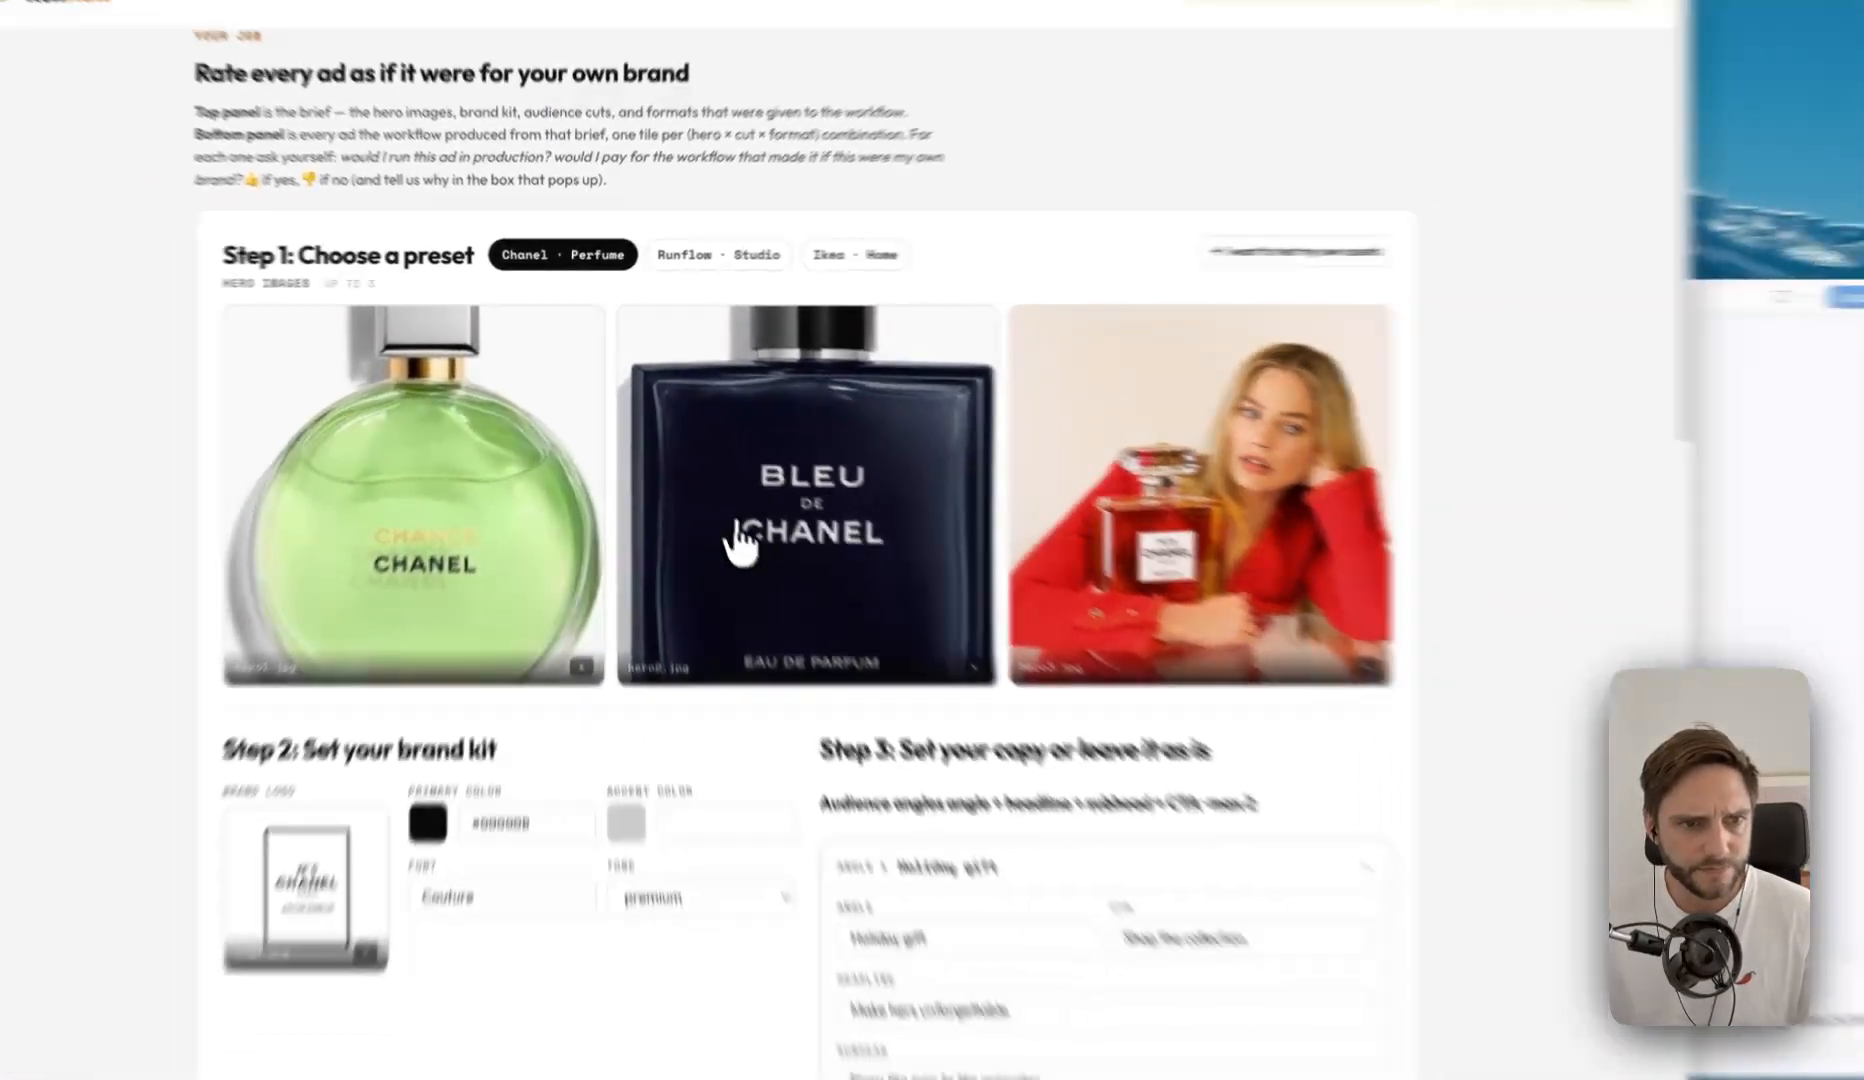
{"action": "scroll", "coordinate": [870, 700], "scroll_direction": "down", "scroll_amount": 2}
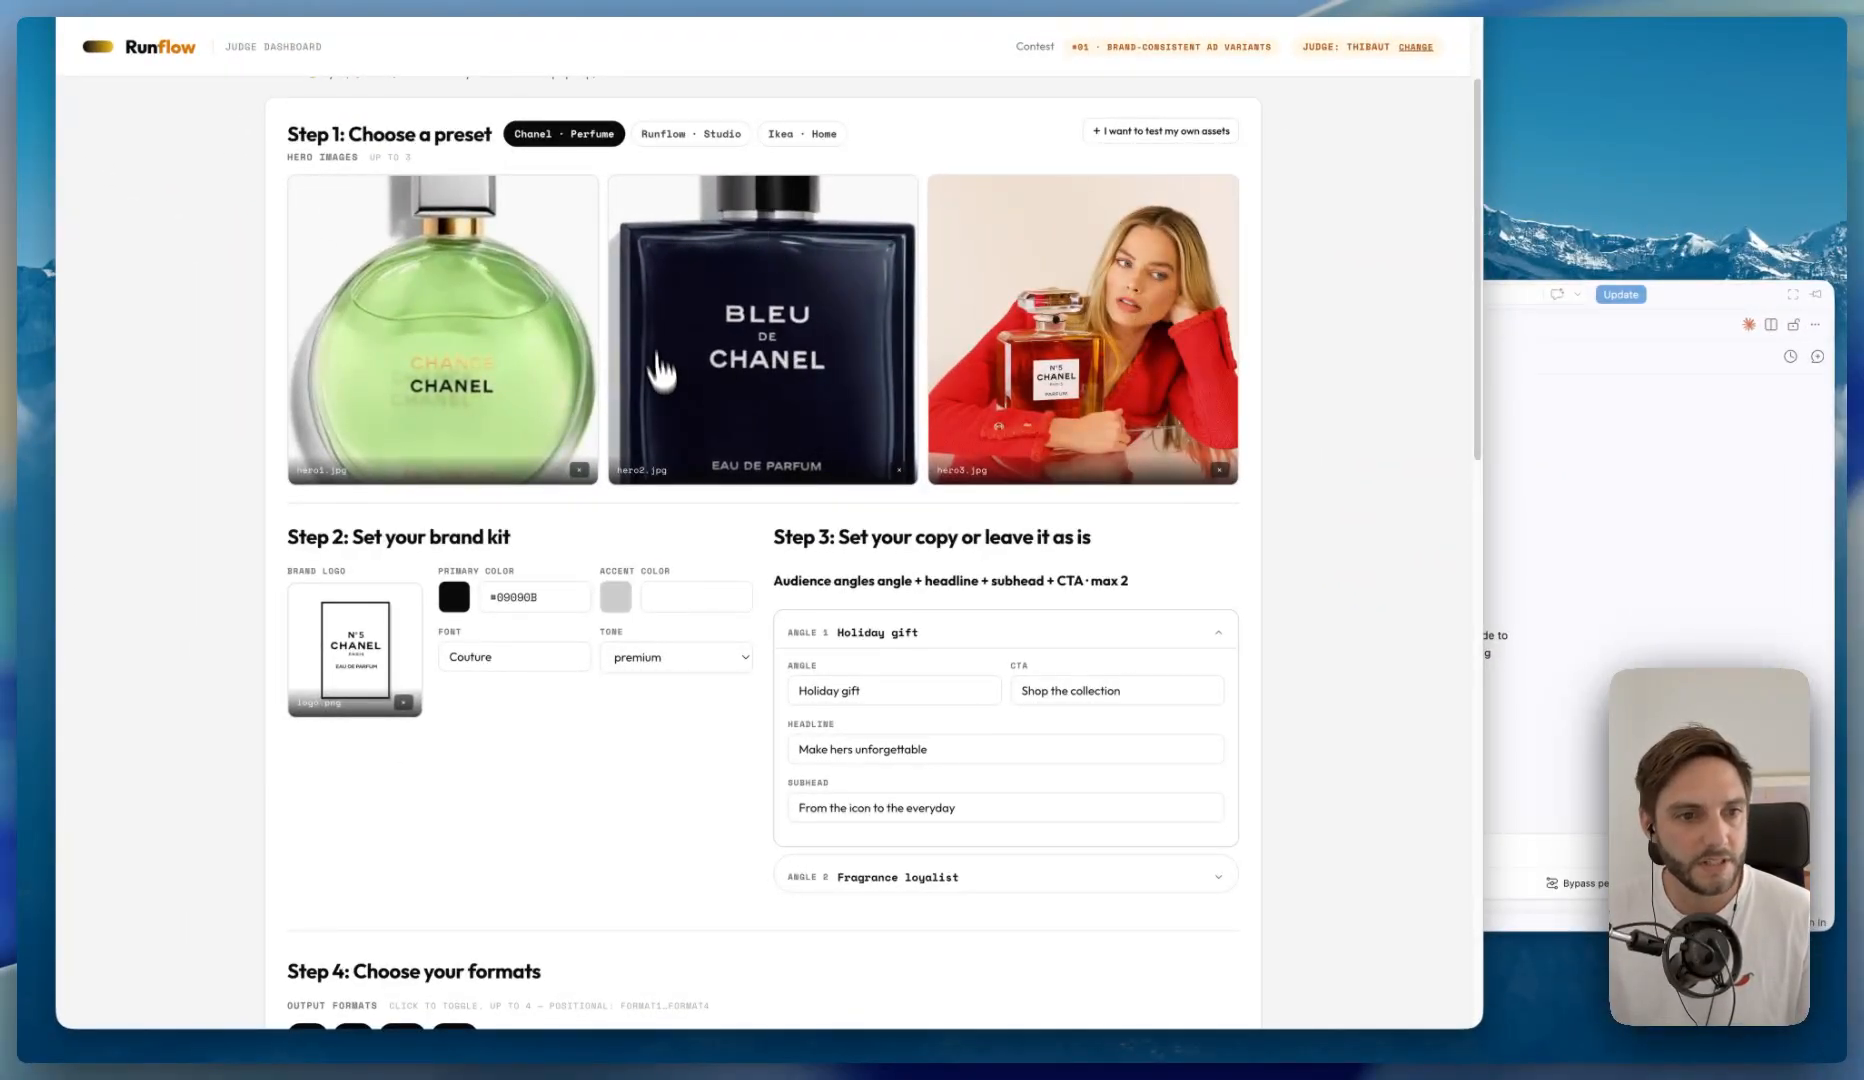
{"action": "scroll", "coordinate": [460, 540], "scroll_direction": "down", "scroll_amount": 2}
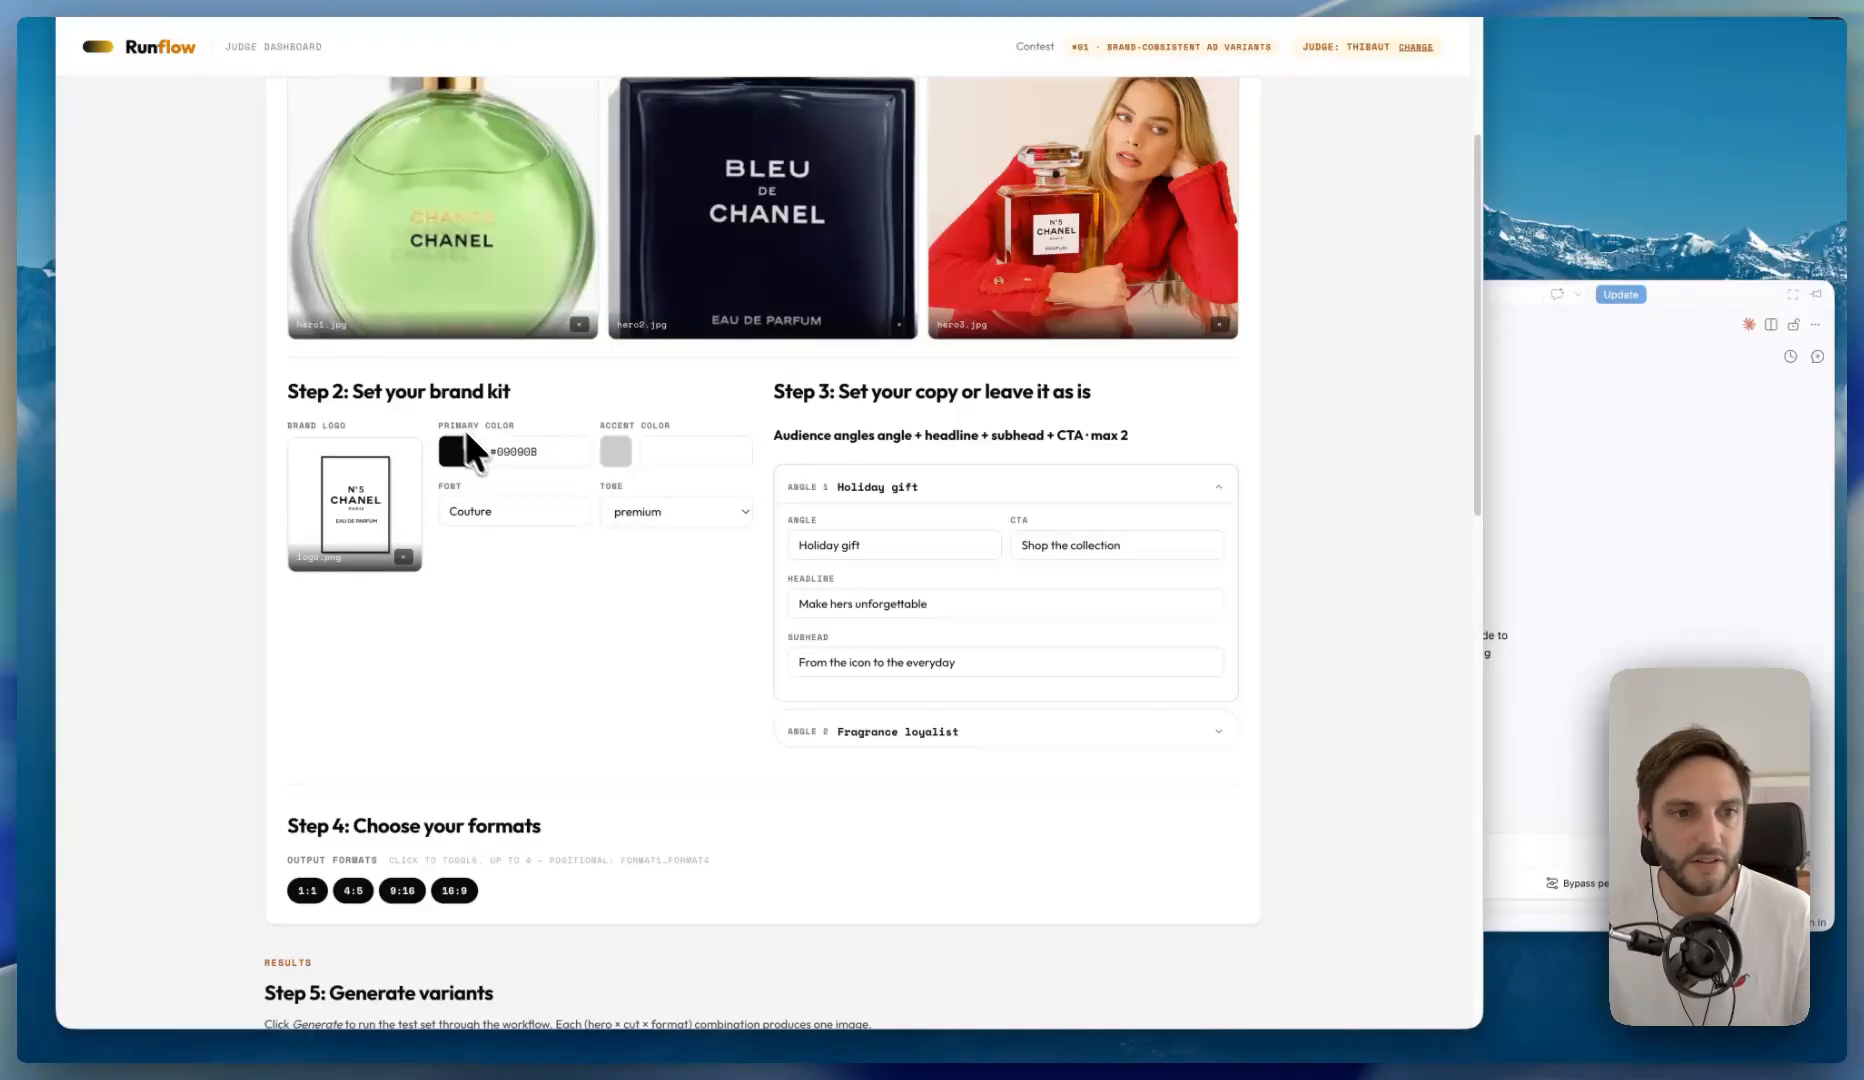
- Examine the brand kit's primary color, accent color and font, and view the available tone options
{"action": "left_click_drag", "start_coordinate": [436, 423], "coordinate": [512, 424]}
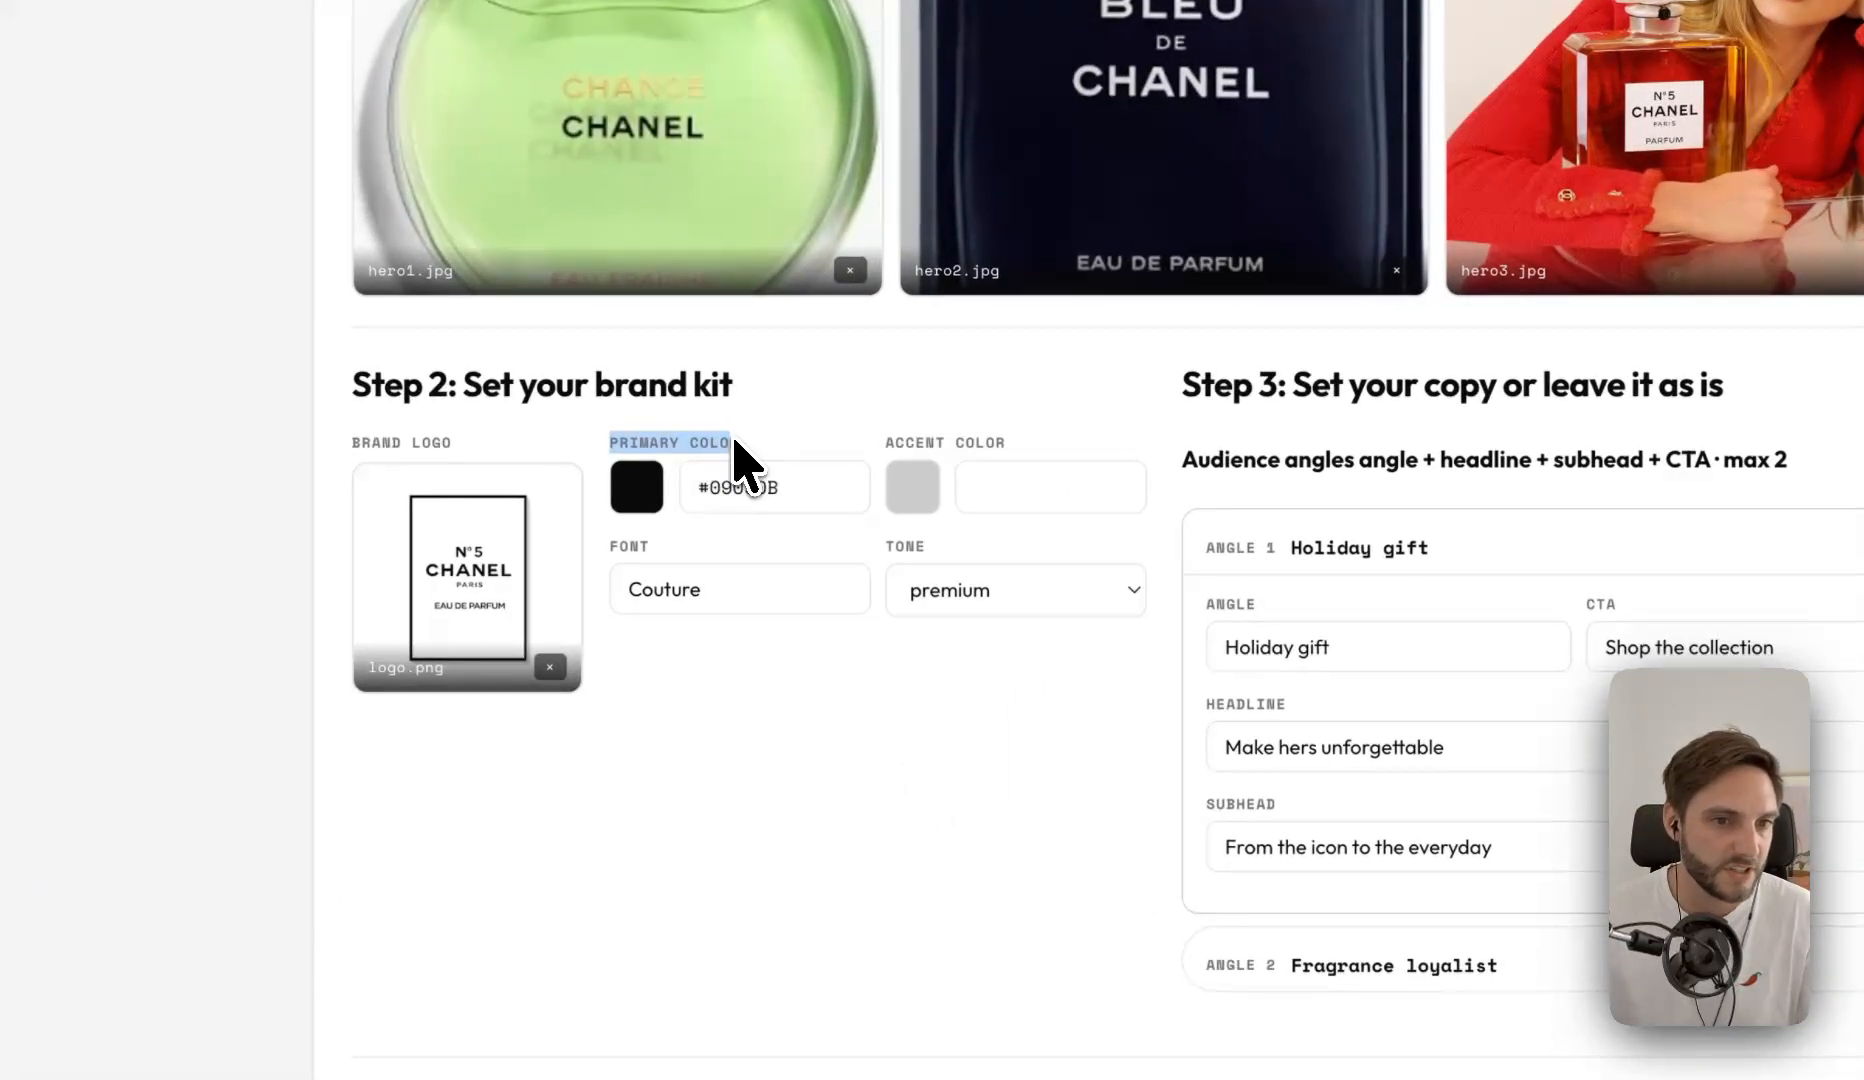
{"action": "left_click_drag", "start_coordinate": [735, 460], "coordinate": [1020, 455]}
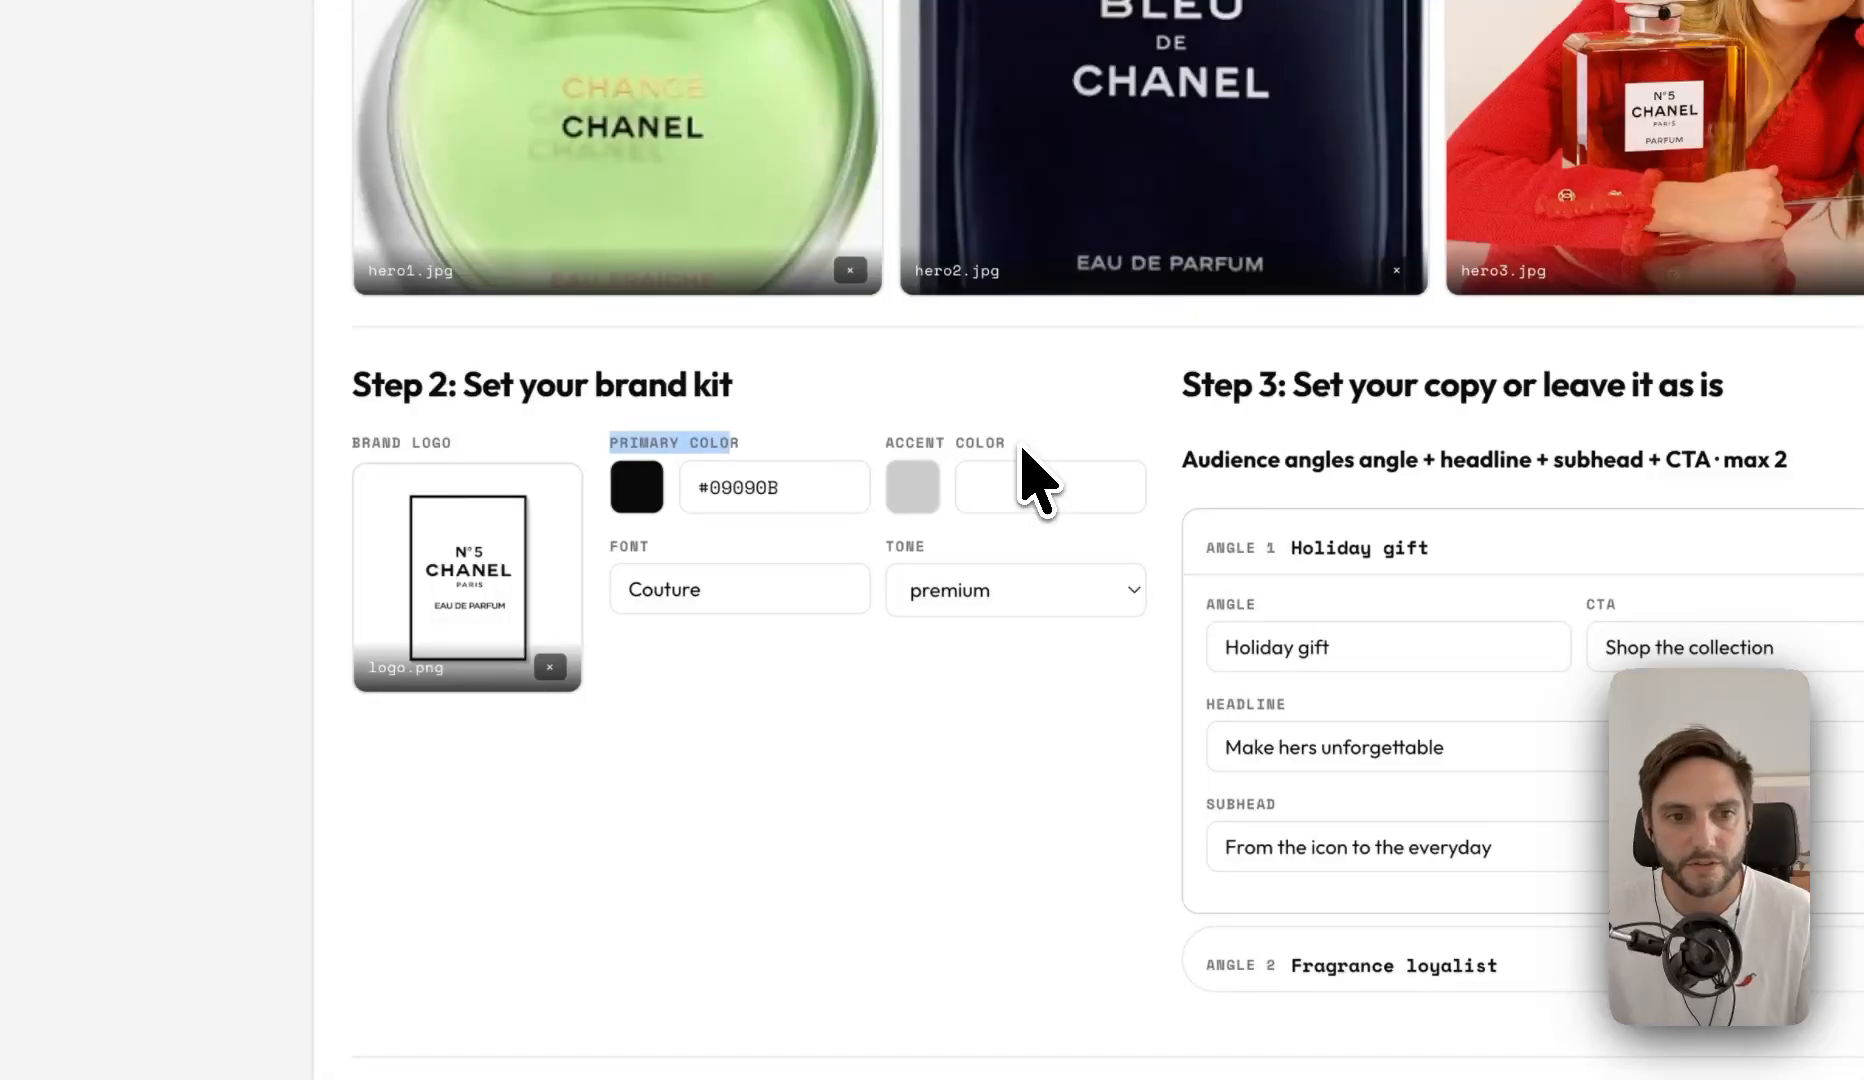
{"action": "left_click_drag", "start_coordinate": [741, 590], "coordinate": [617, 600]}
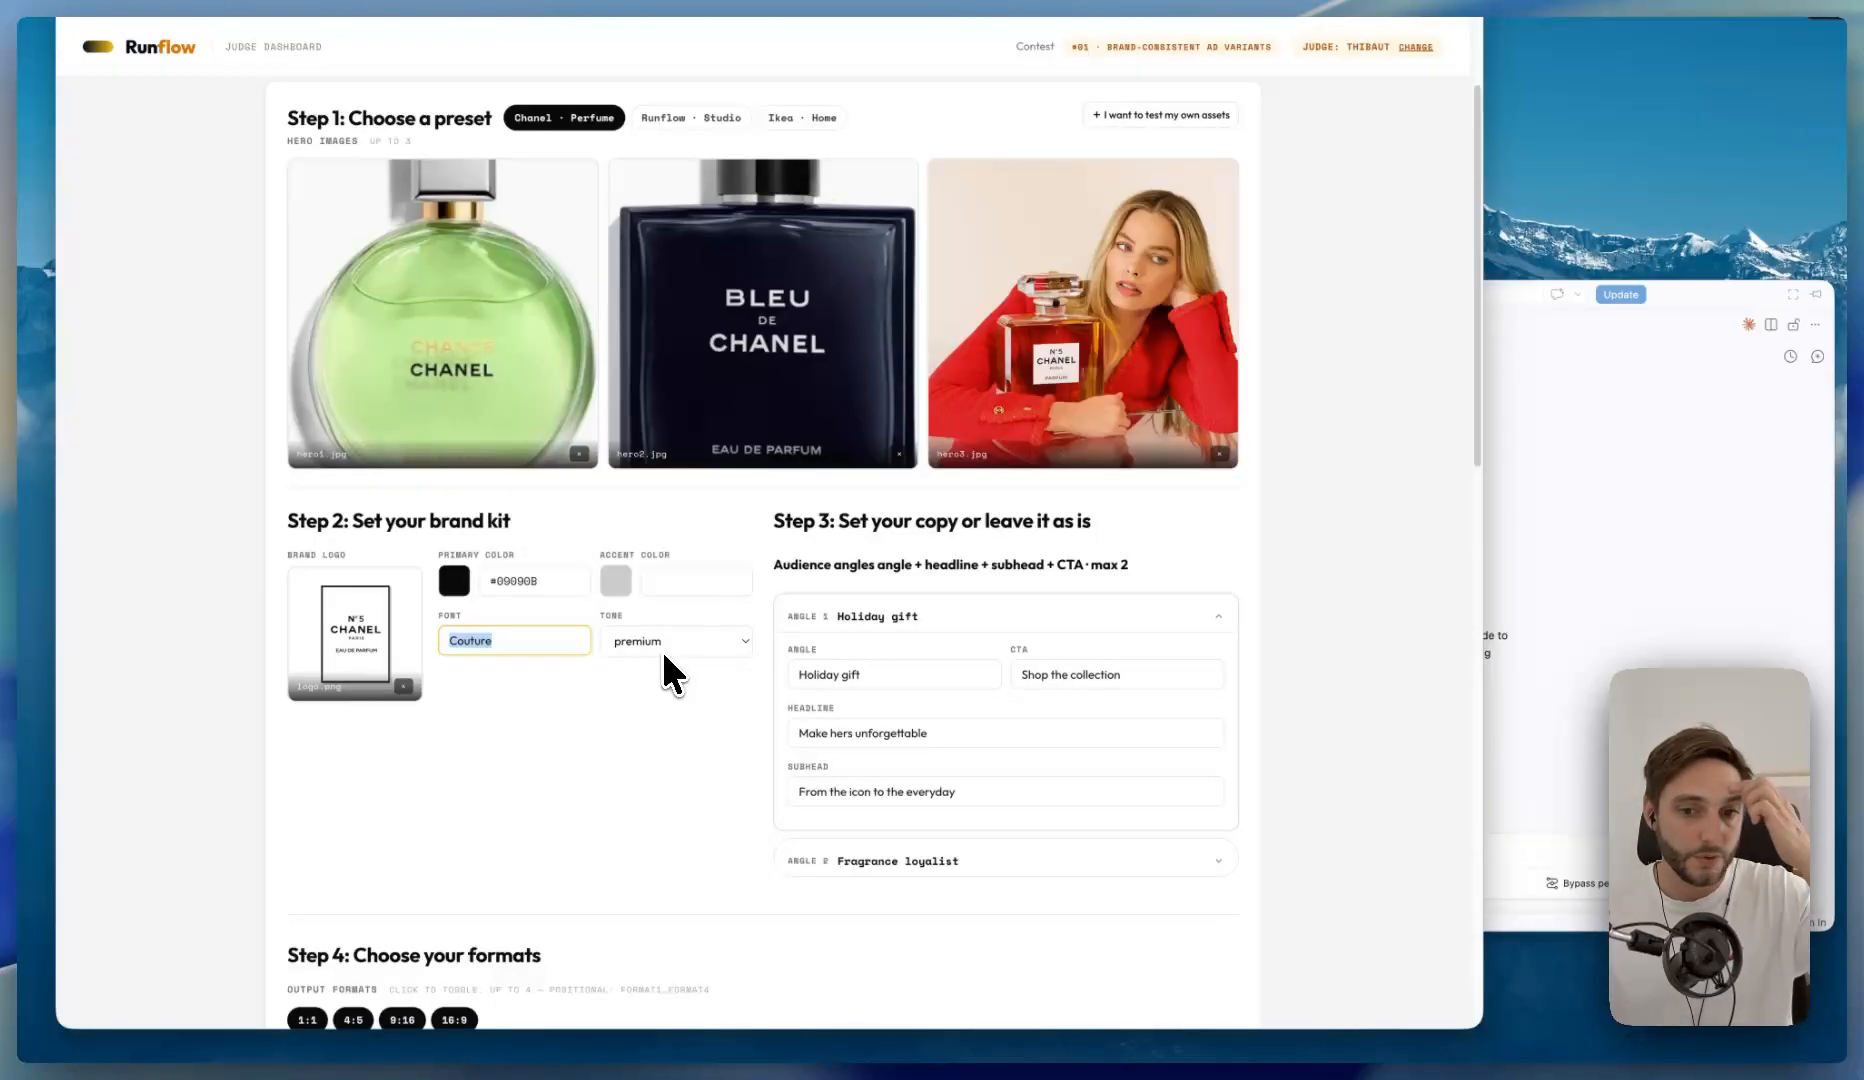
{"action": "left_click", "coordinate": [665, 648]}
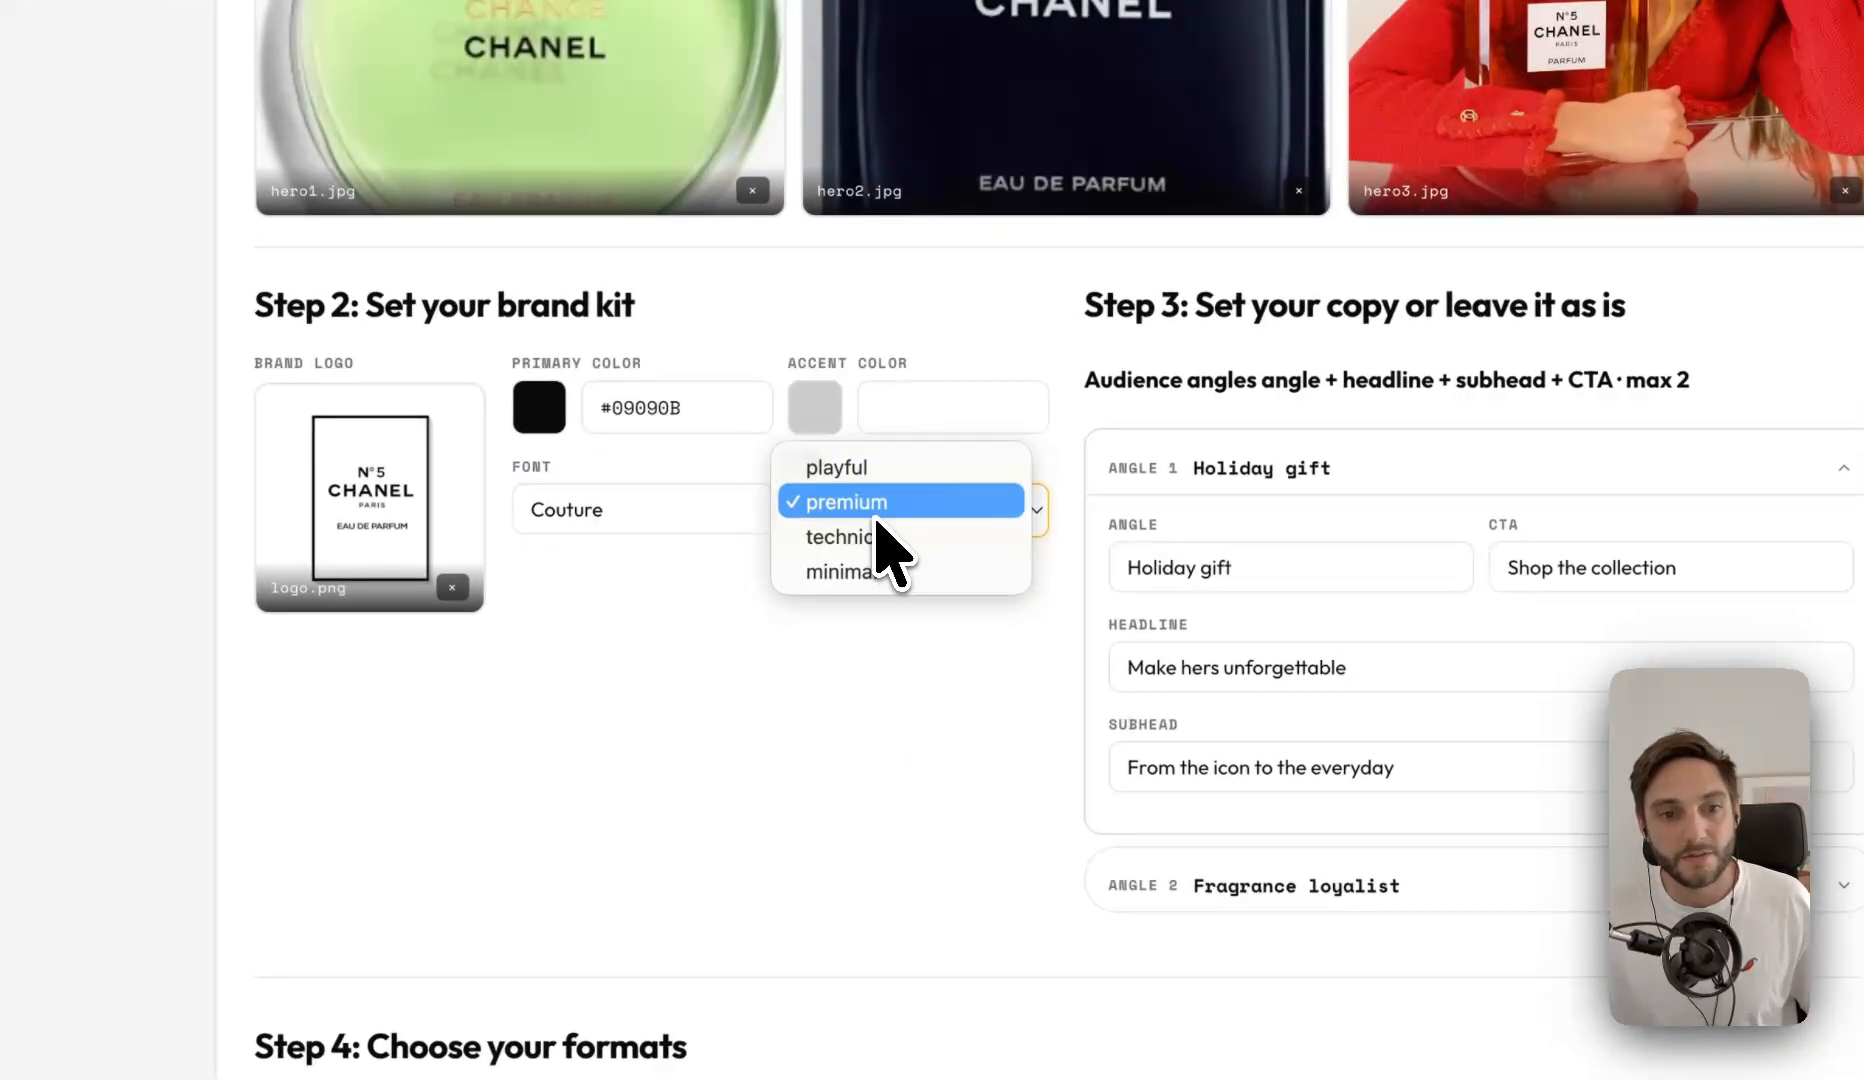
{"action": "left_click", "coordinate": [826, 690]}
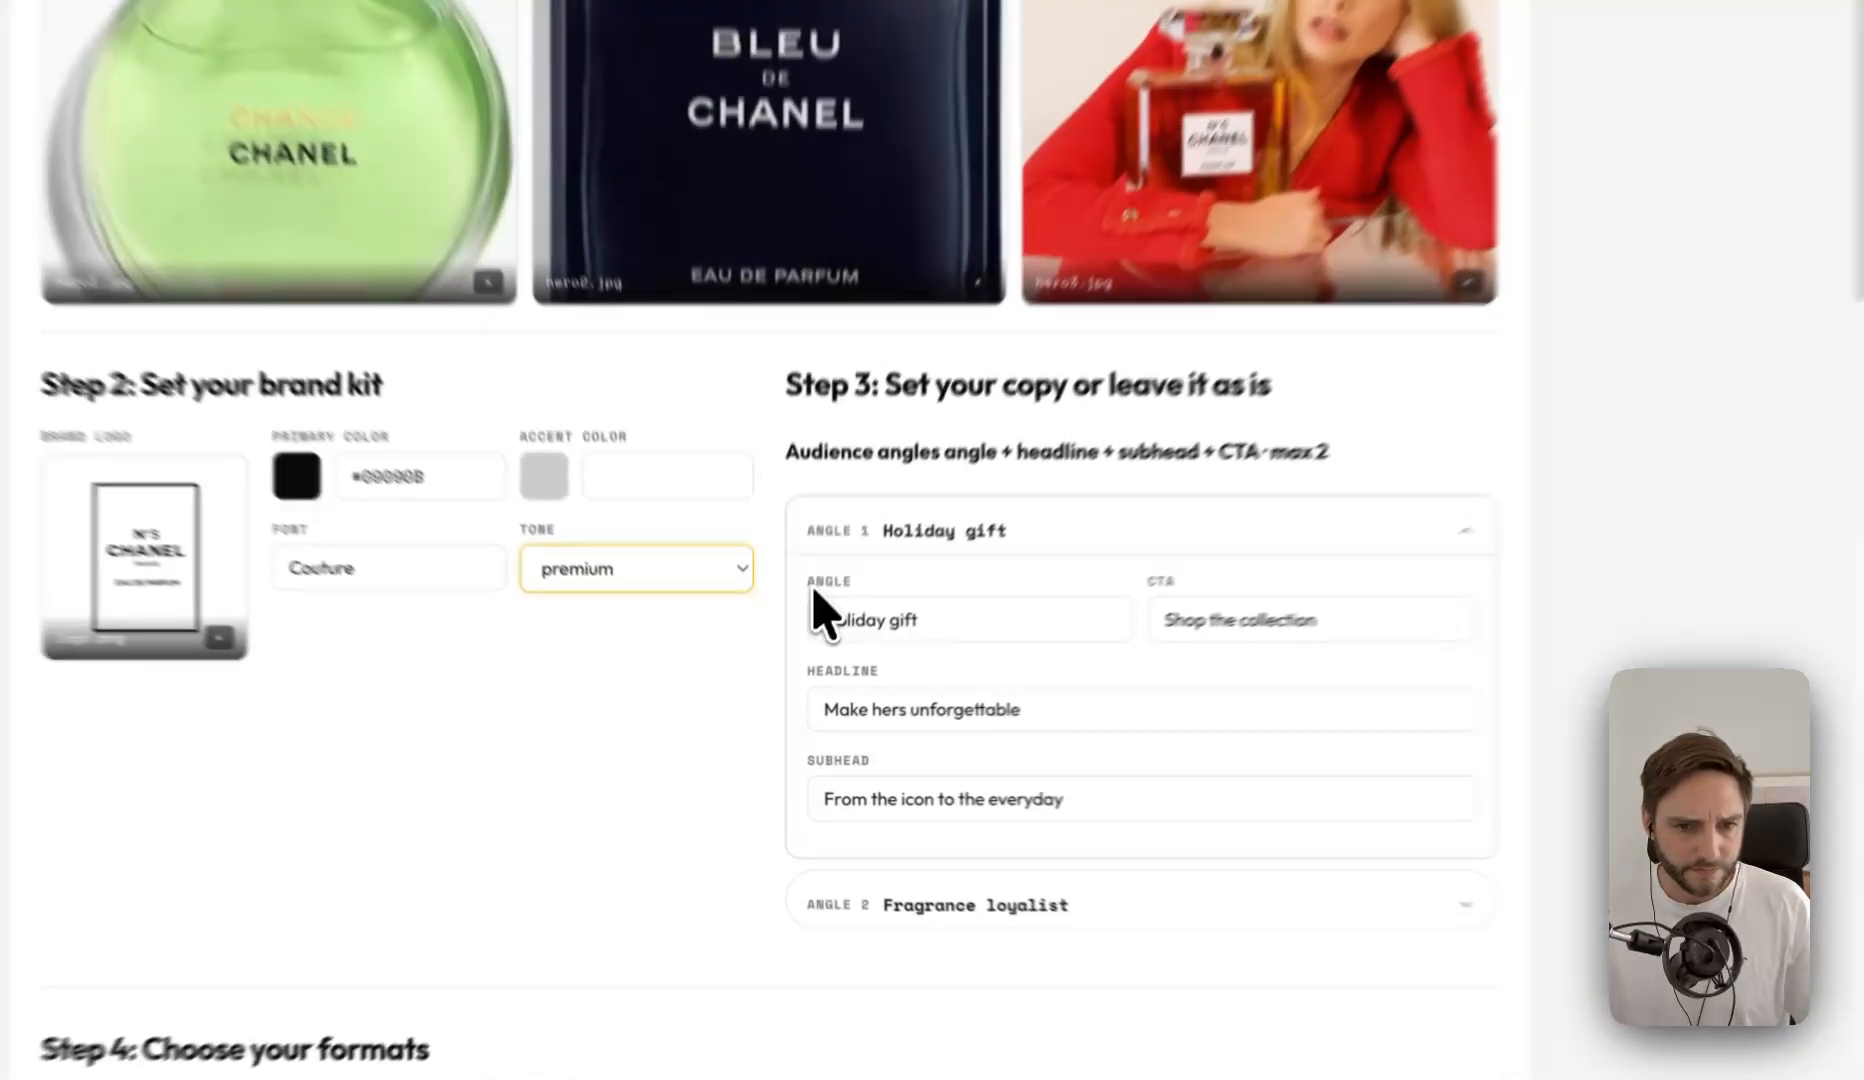
- Review the copy fields of the Holiday gift angle and view the tone choices again without changing the tone
{"action": "left_click_drag", "start_coordinate": [795, 651], "coordinate": [956, 795]}
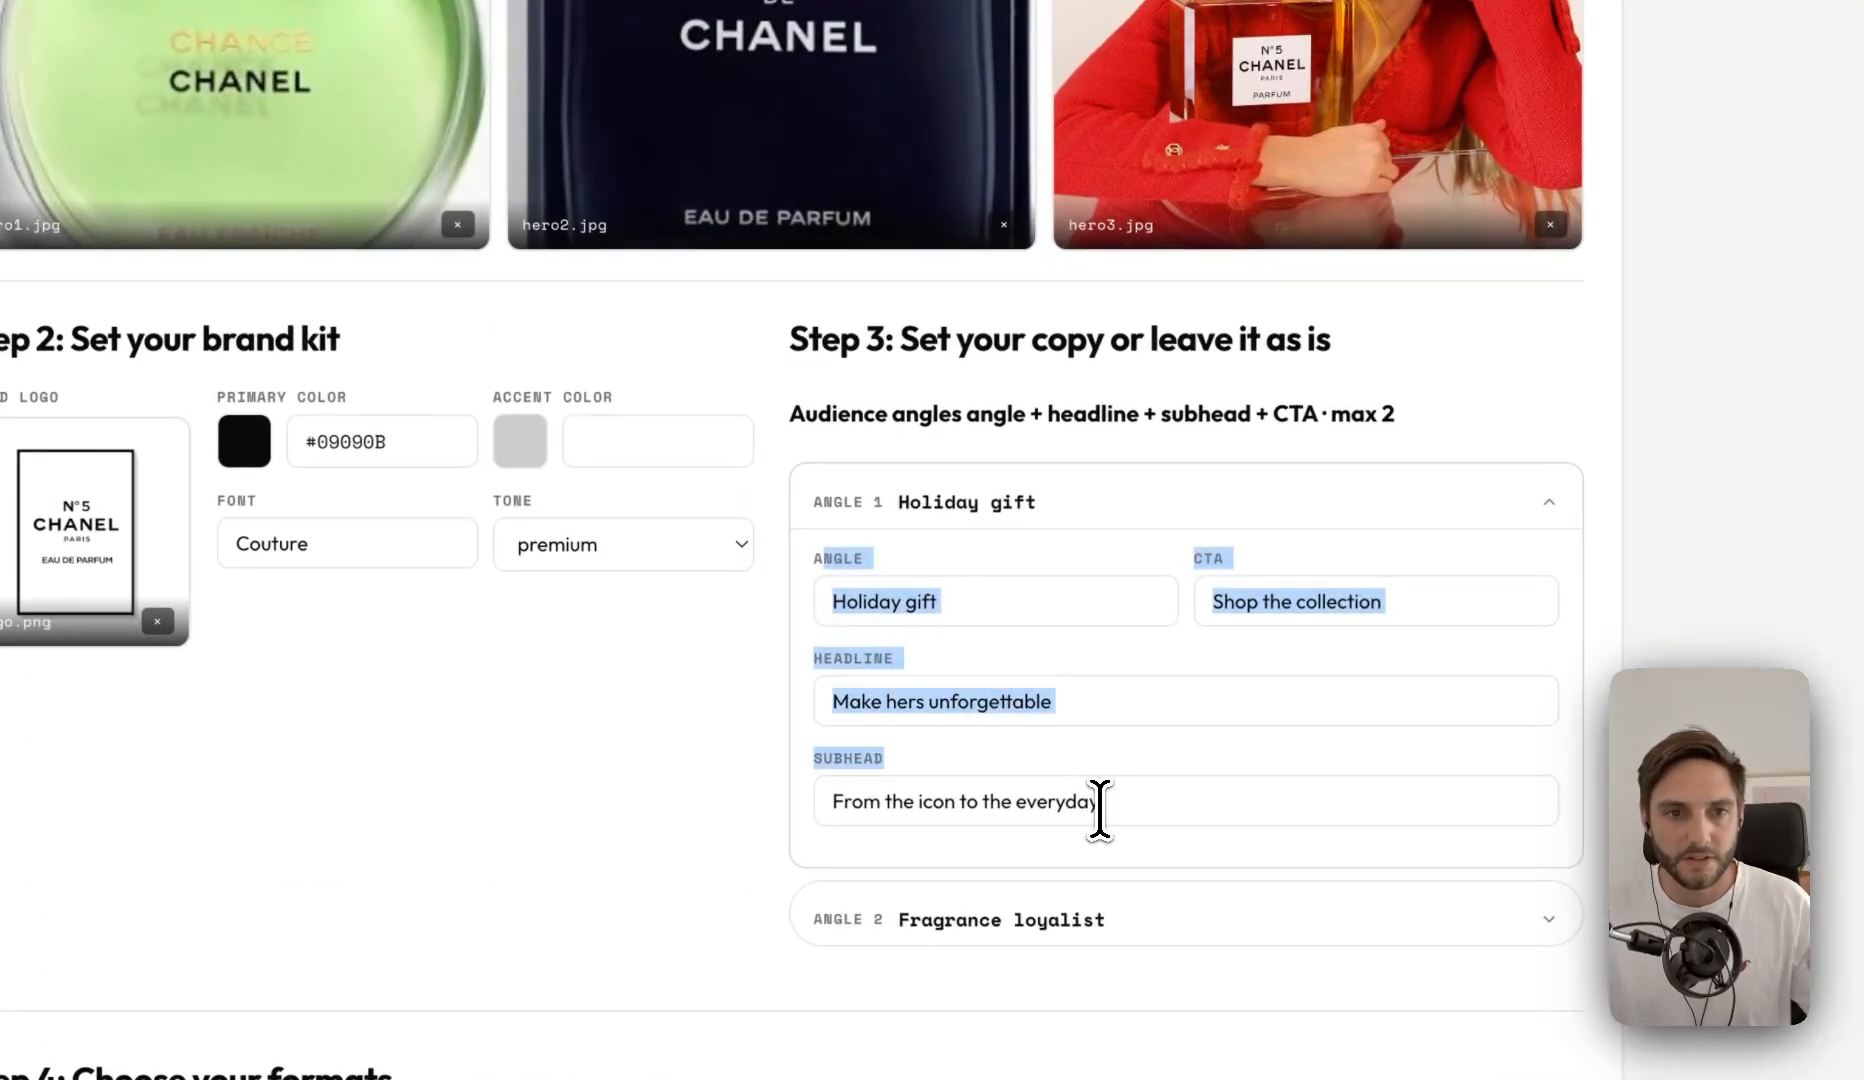
{"action": "scroll", "coordinate": [857, 364], "scroll_direction": "up", "scroll_amount": 2}
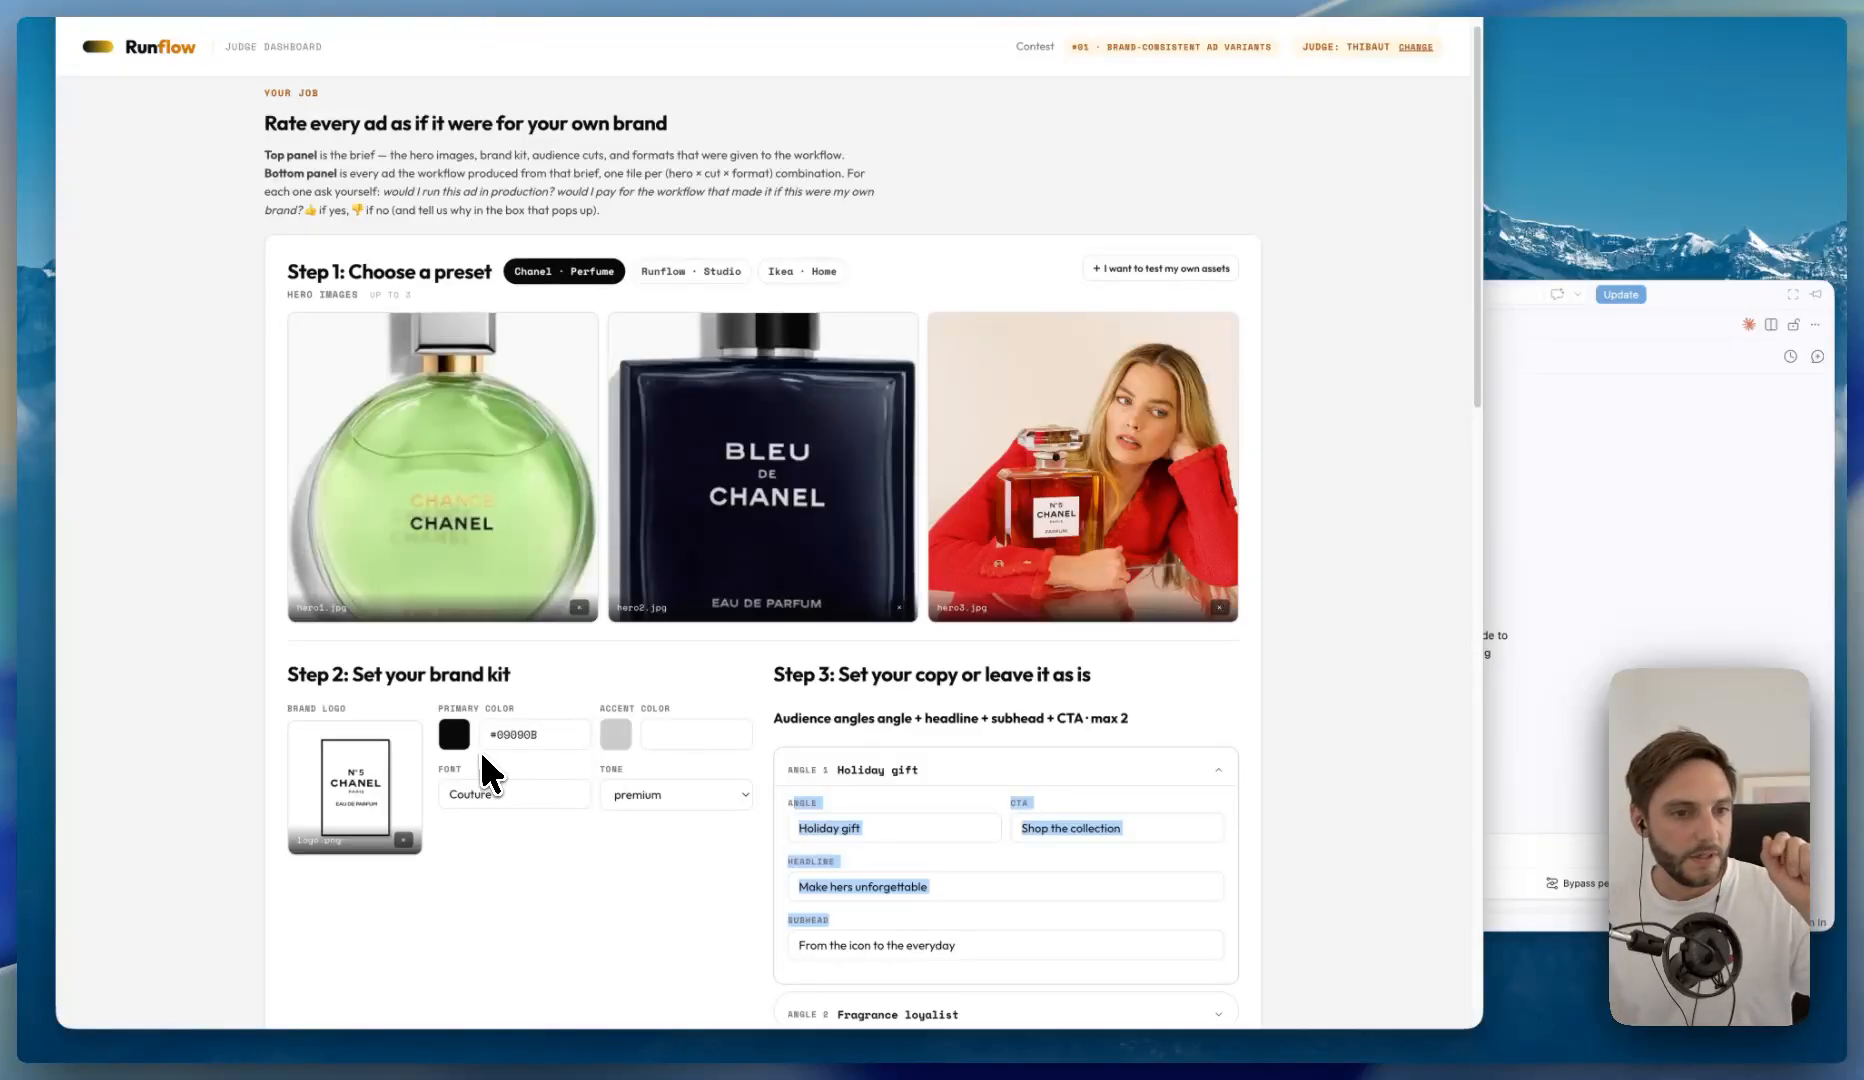
{"action": "scroll", "coordinate": [600, 760], "scroll_direction": "down", "scroll_amount": 1}
{"action": "left_click", "coordinate": [650, 778]}
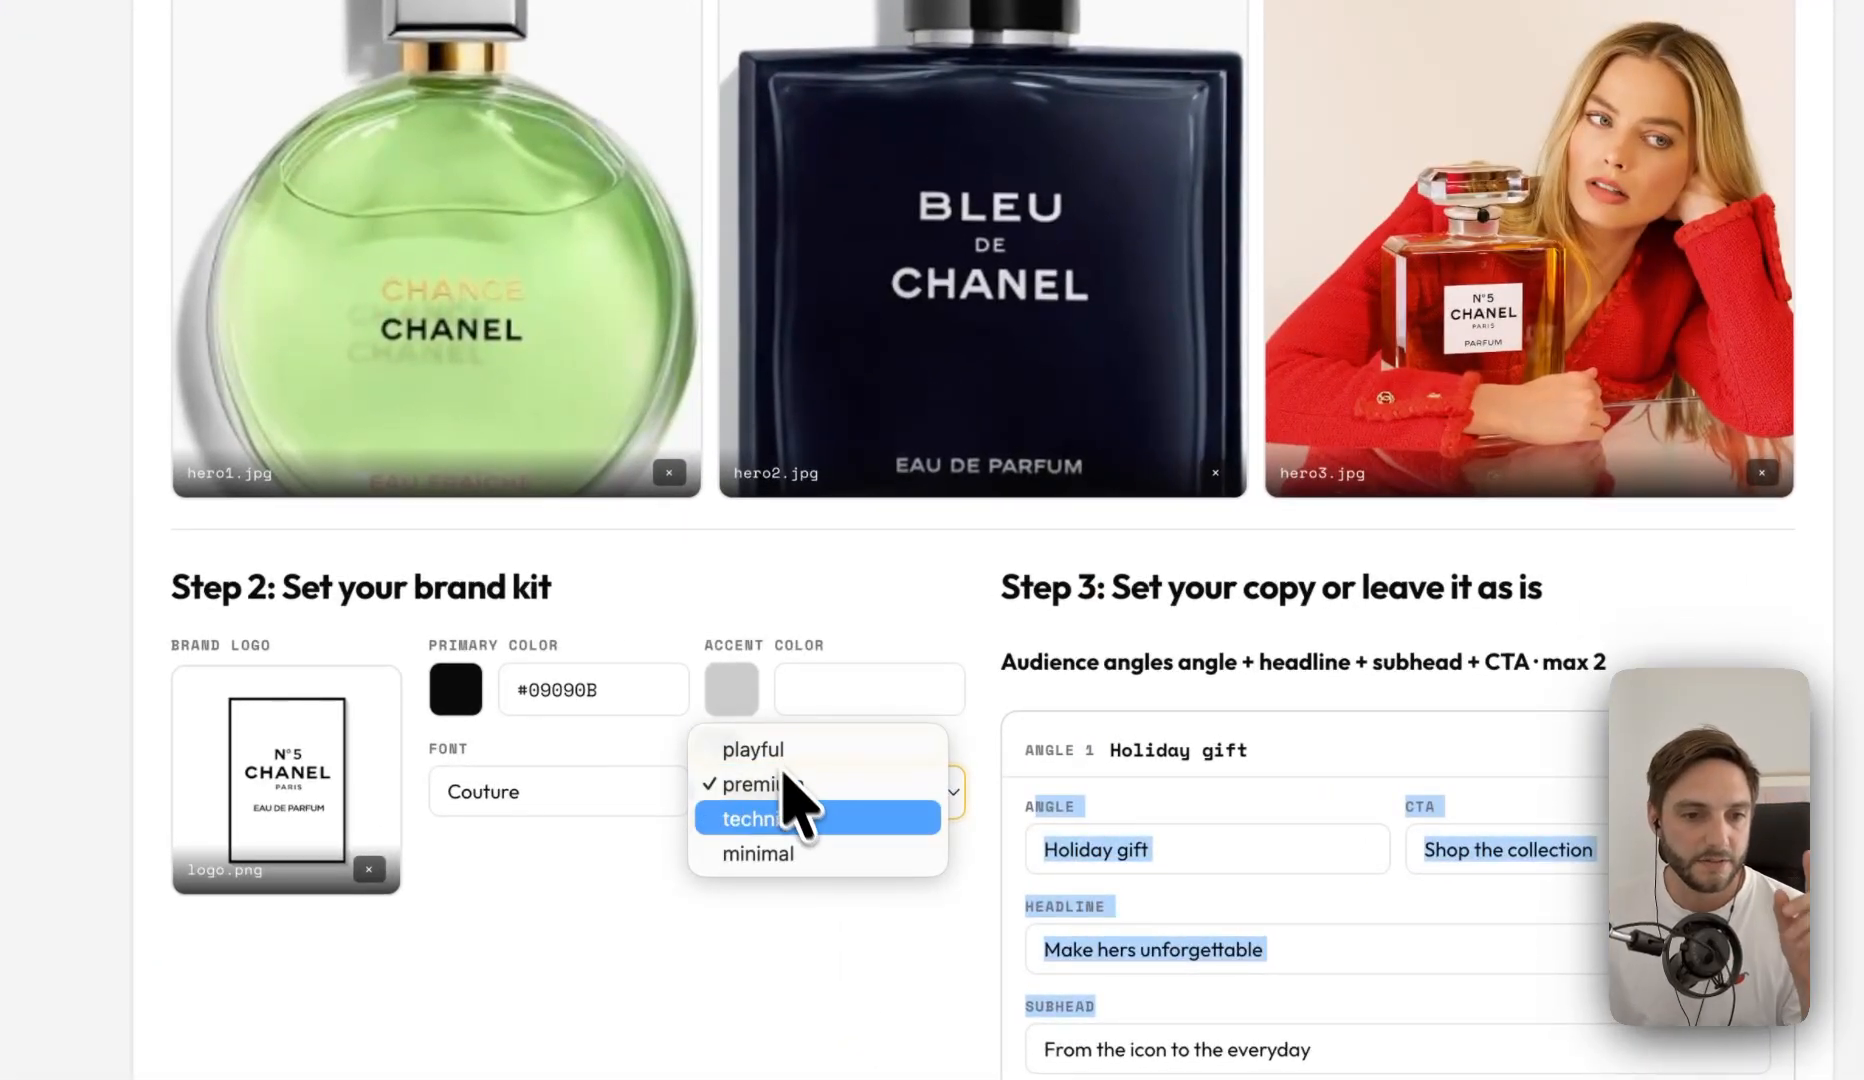
{"action": "left_click", "coordinate": [724, 930]}
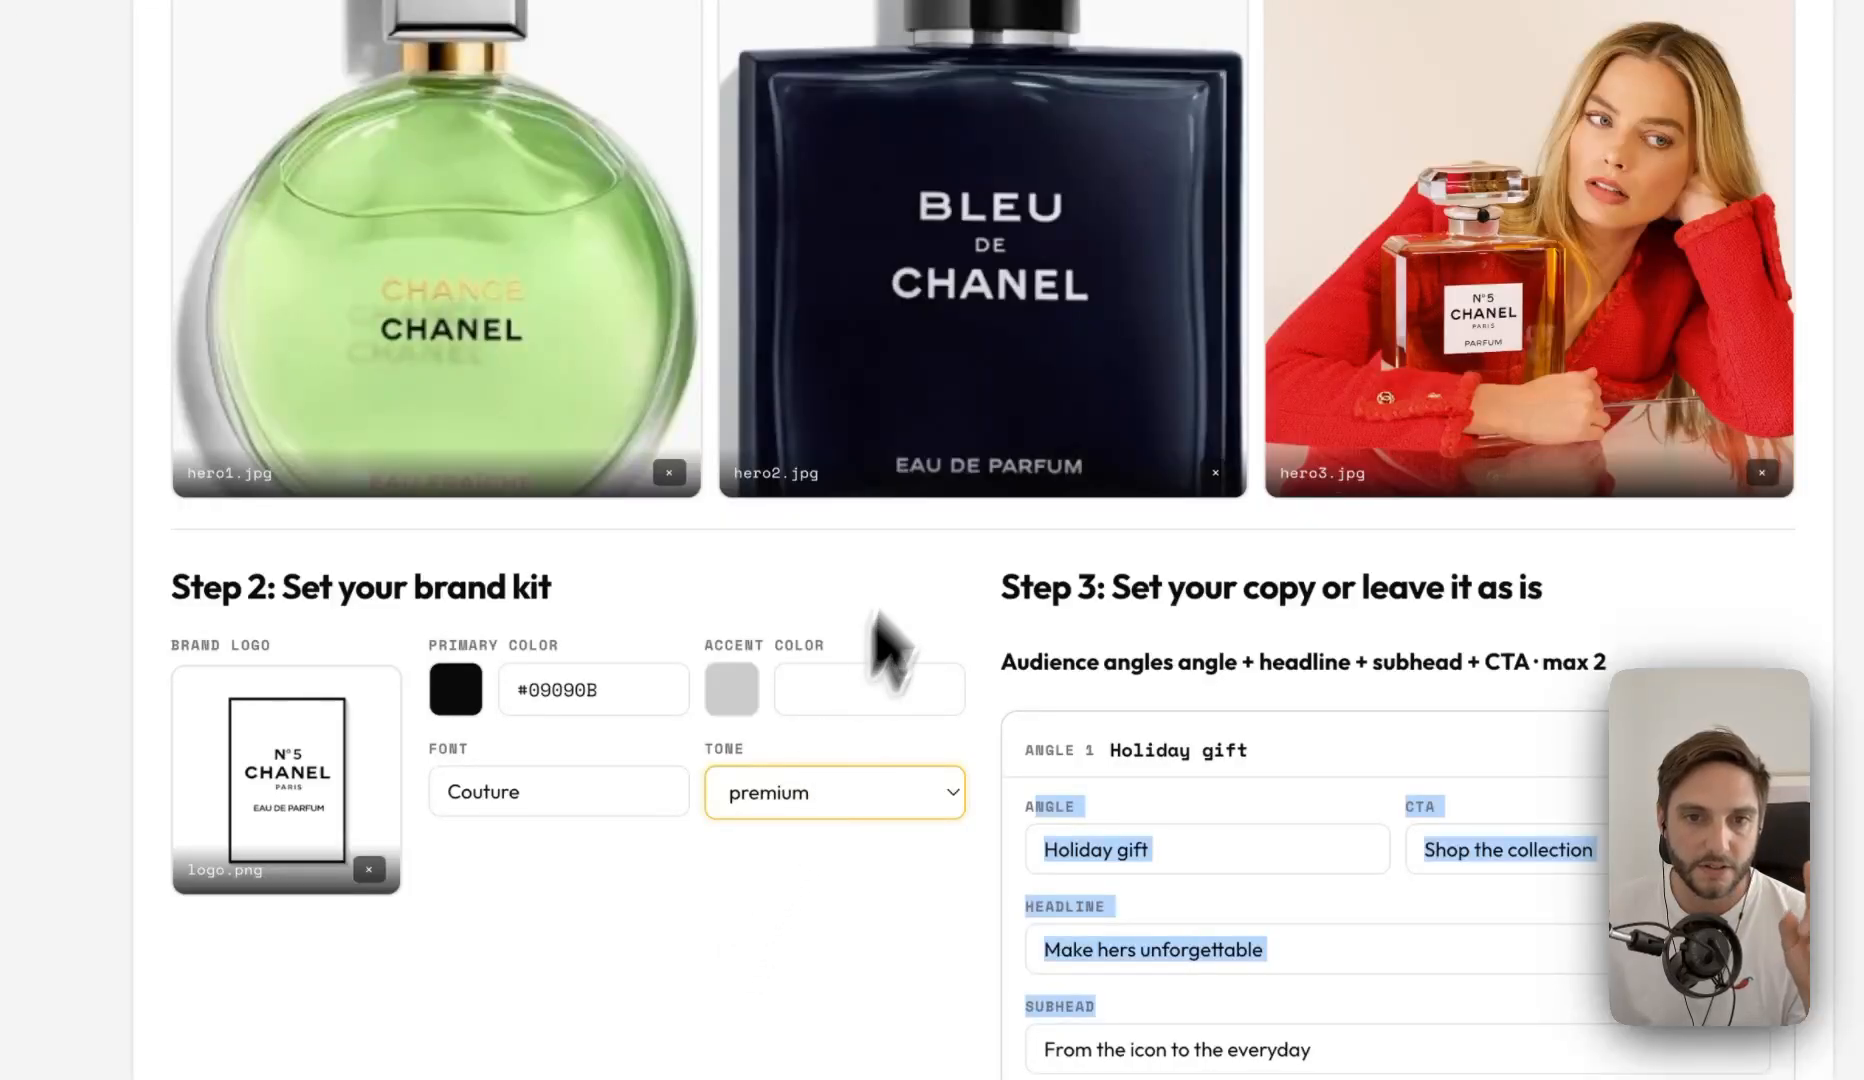
- View the first generated Chanel variant in fullscreen and close it again
{"action": "scroll", "coordinate": [1000, 380], "scroll_direction": "down", "scroll_amount": 10}
{"action": "scroll", "coordinate": [1000, 390], "scroll_direction": "down", "scroll_amount": 5}
{"action": "left_click", "coordinate": [445, 549]}
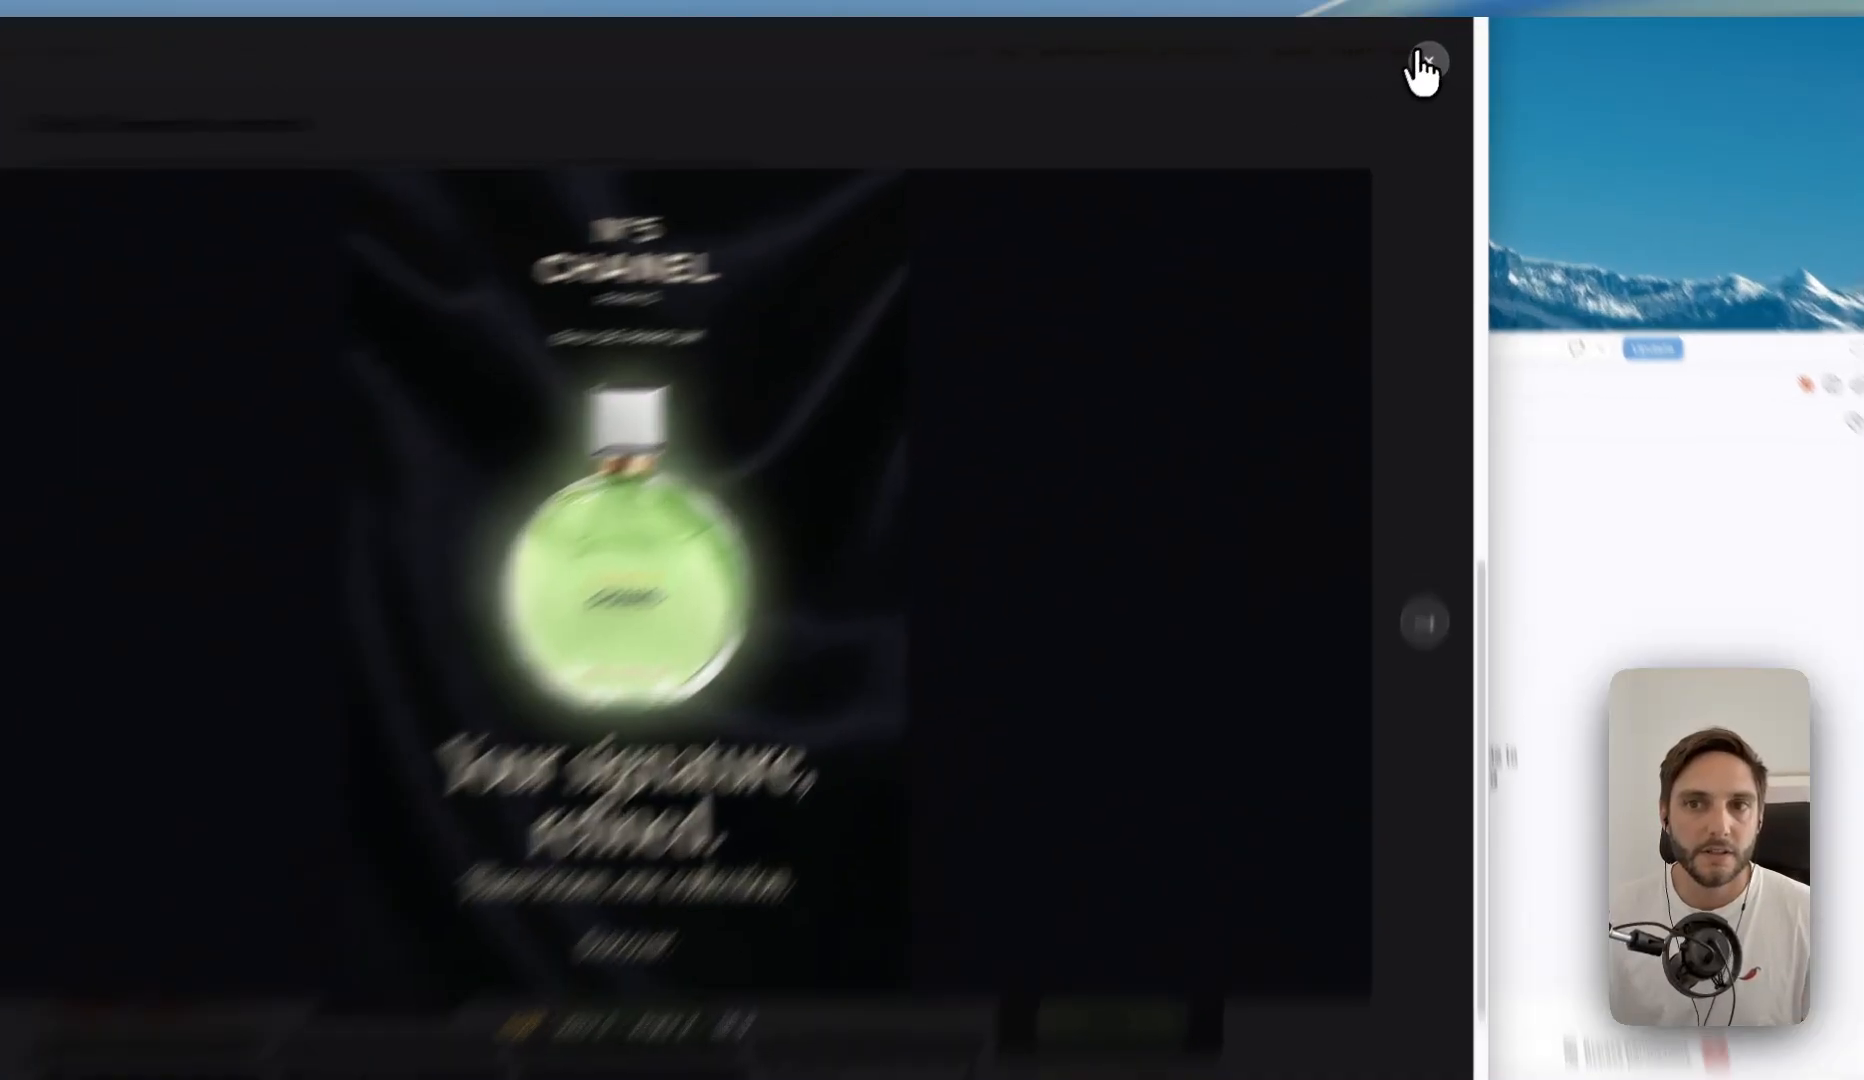
{"action": "left_click", "coordinate": [1433, 54]}
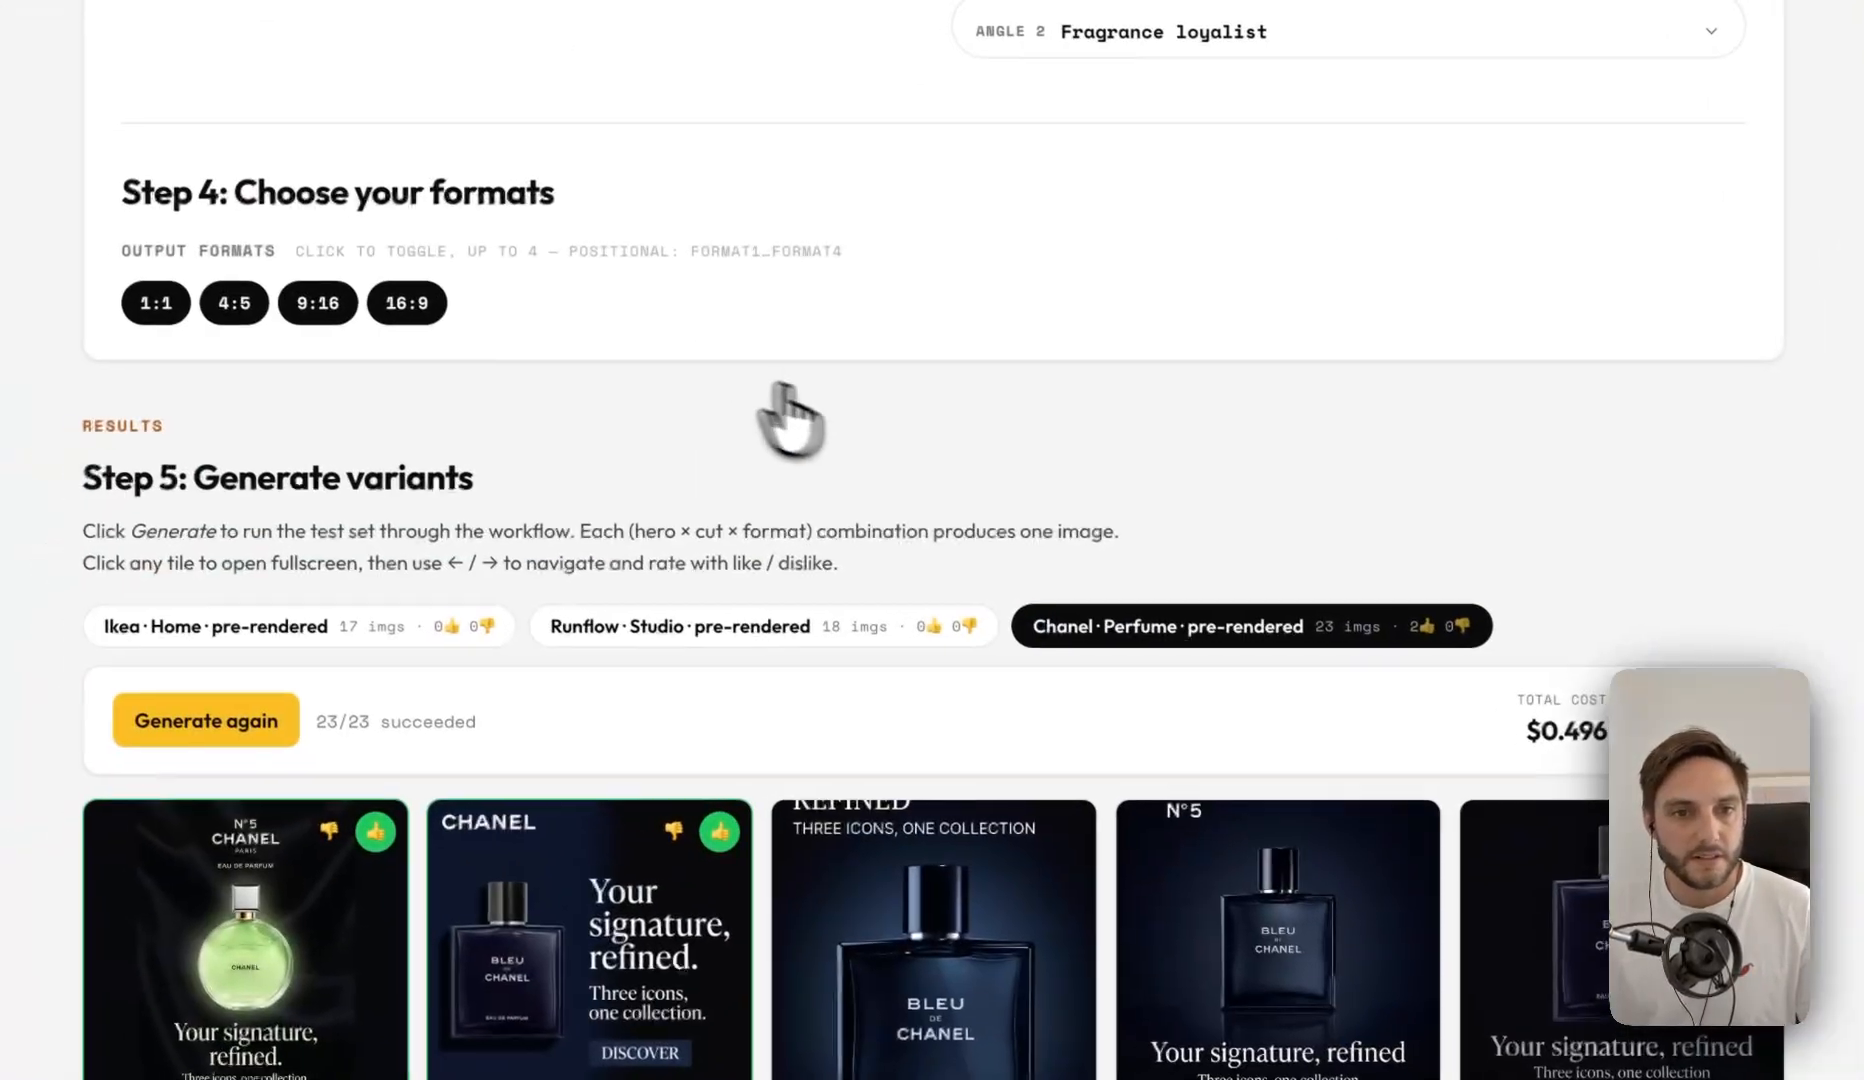
- Return to the Chanel brand kit and recheck its tone options, leaving premium selected
{"action": "scroll", "coordinate": [932, 458], "scroll_direction": "up", "scroll_amount": 10}
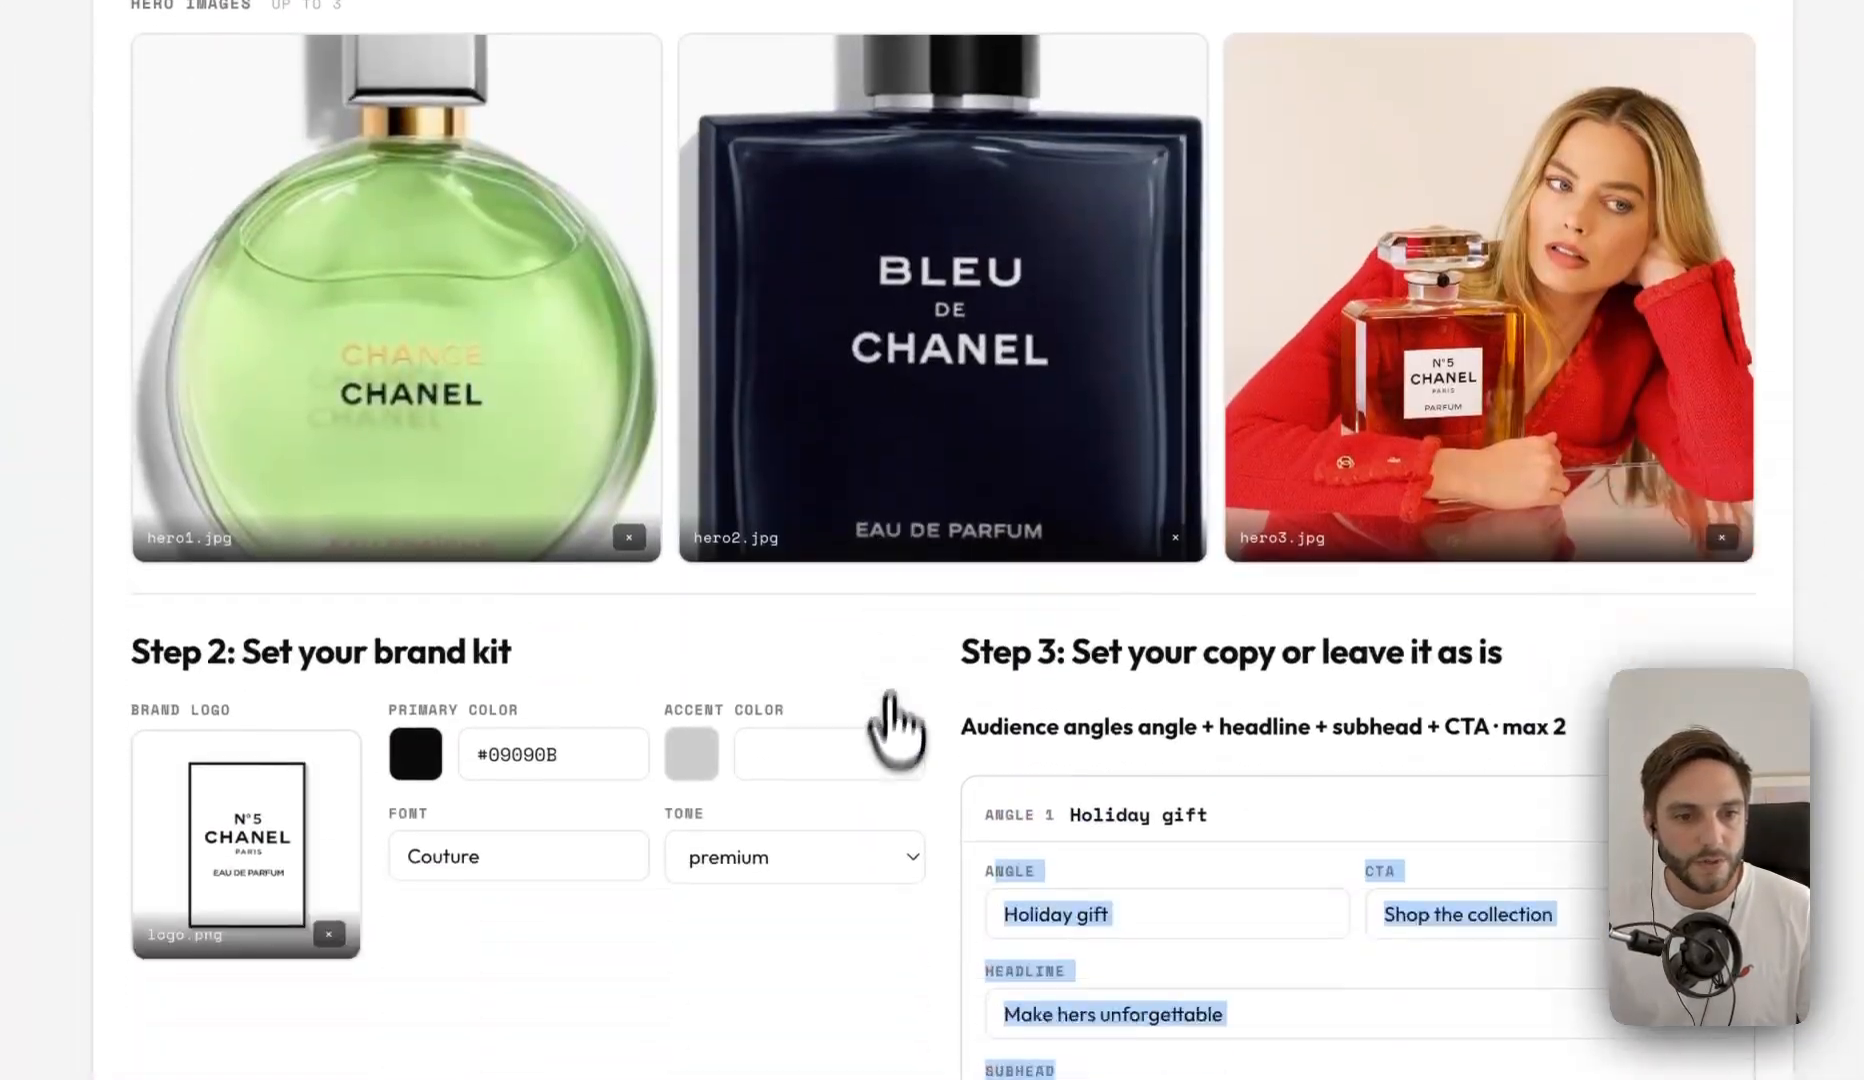
{"action": "left_click", "coordinate": [774, 812]}
{"action": "left_click", "coordinate": [575, 948]}
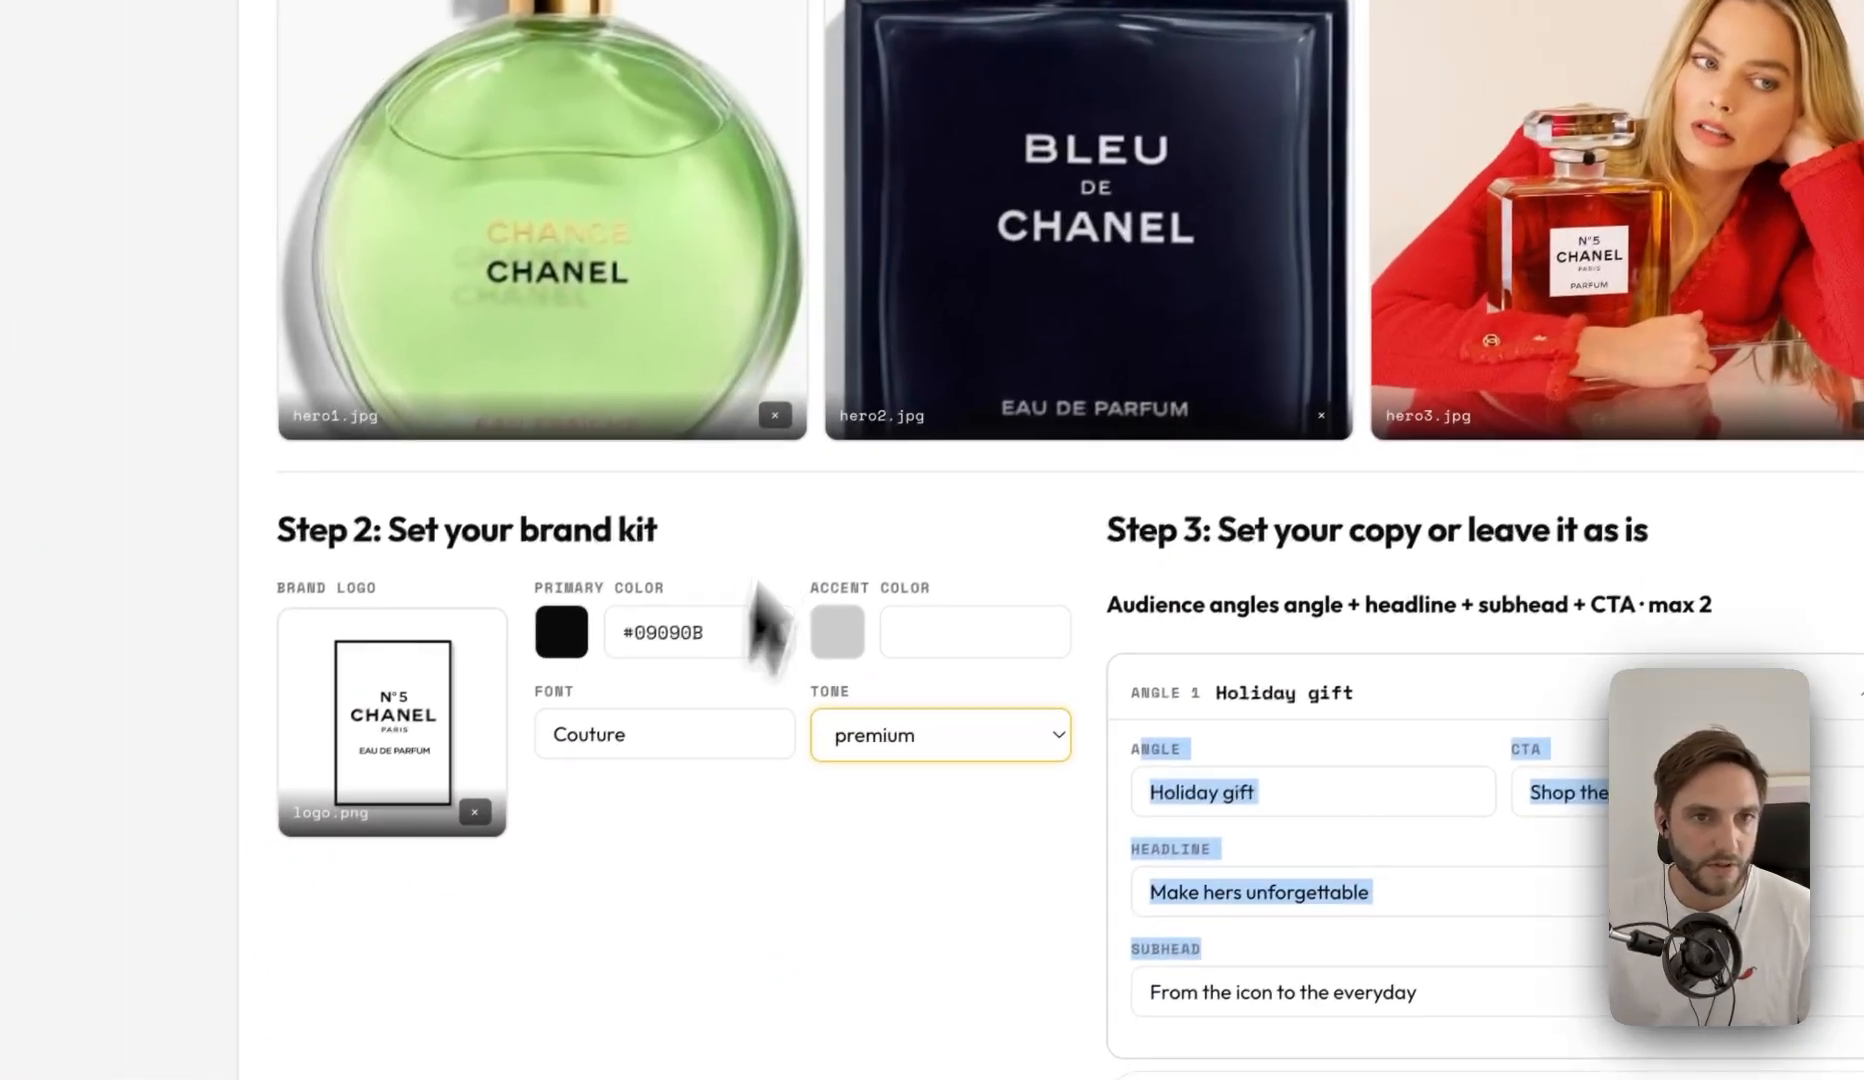
- Switch the brief to the Ikea · Home preset
{"action": "scroll", "coordinate": [765, 620], "scroll_direction": "up", "scroll_amount": 5}
{"action": "left_click", "coordinate": [1060, 356]}
{"action": "scroll", "coordinate": [1207, 466], "scroll_direction": "down", "scroll_amount": 5}
{"action": "scroll", "coordinate": [745, 400], "scroll_direction": "up", "scroll_amount": 5}
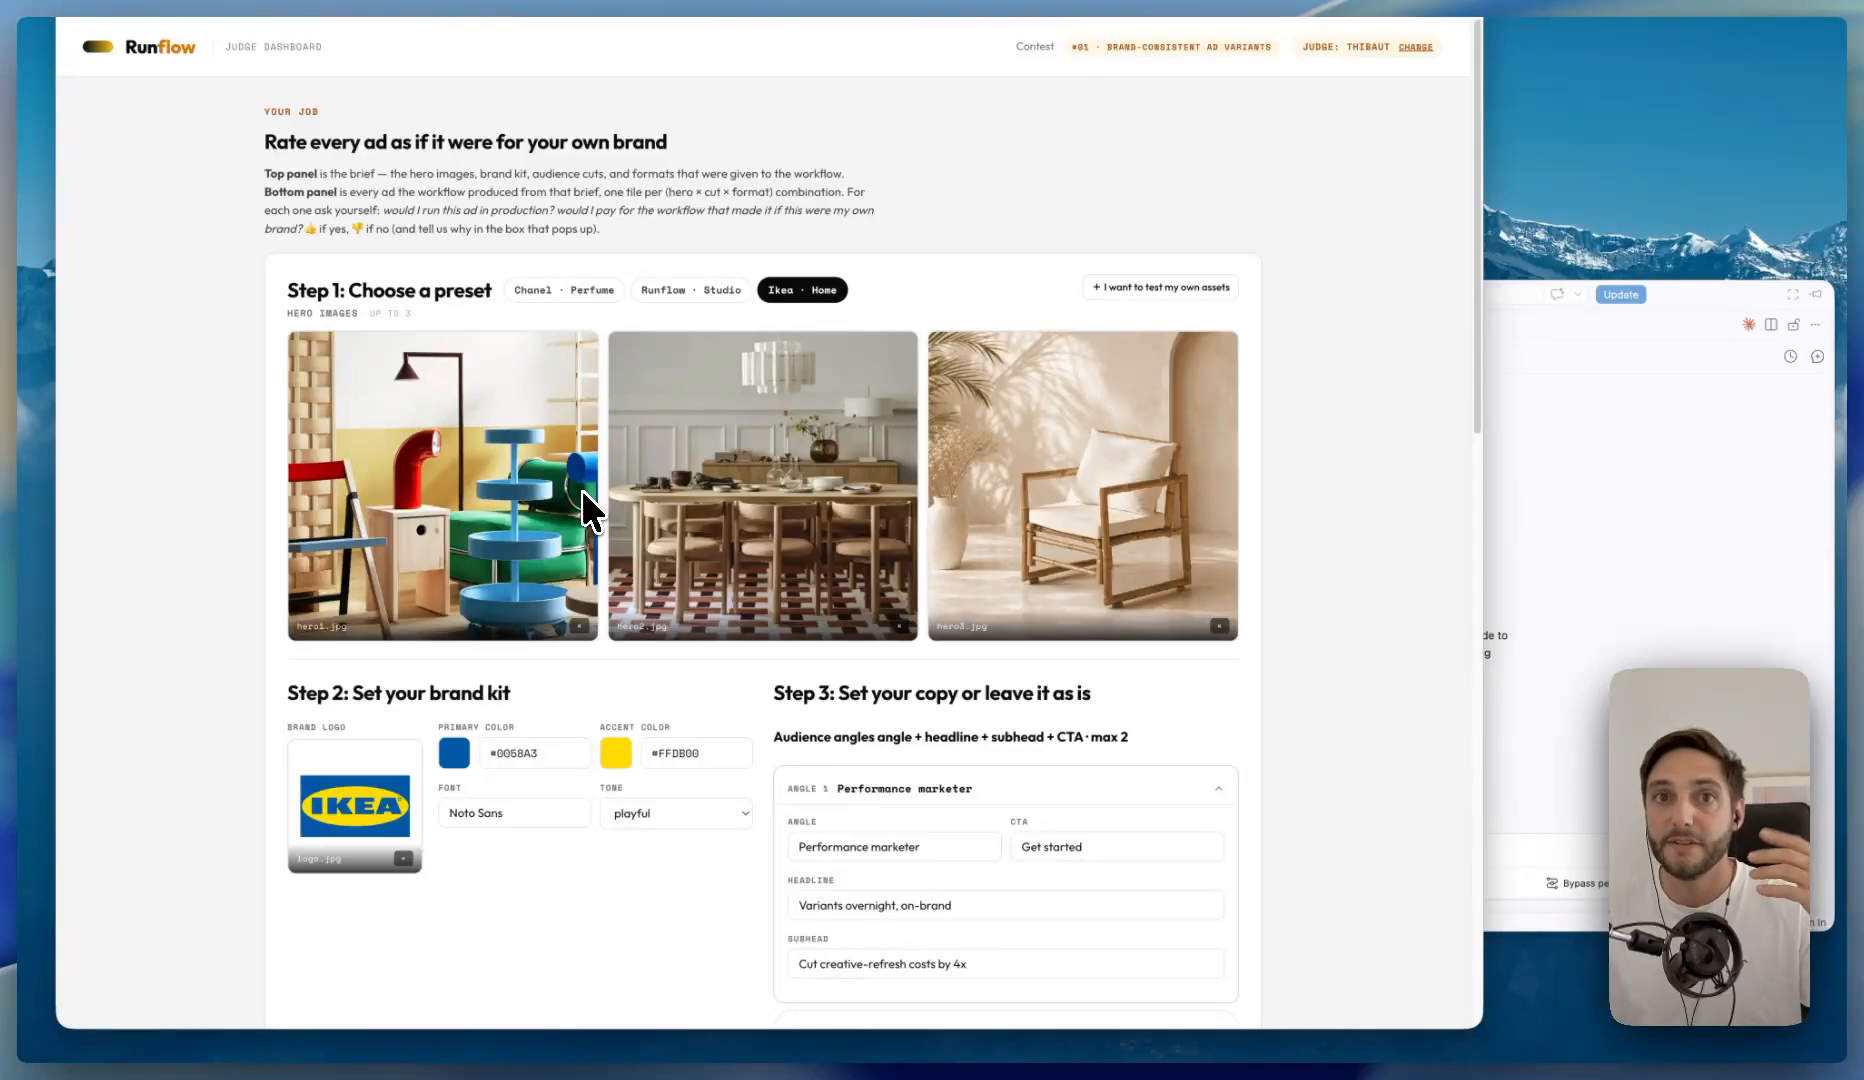
- Review the Ikea preset's output formats and tone options, keeping the playful tone
{"action": "scroll", "coordinate": [700, 450], "scroll_direction": "down", "scroll_amount": 5}
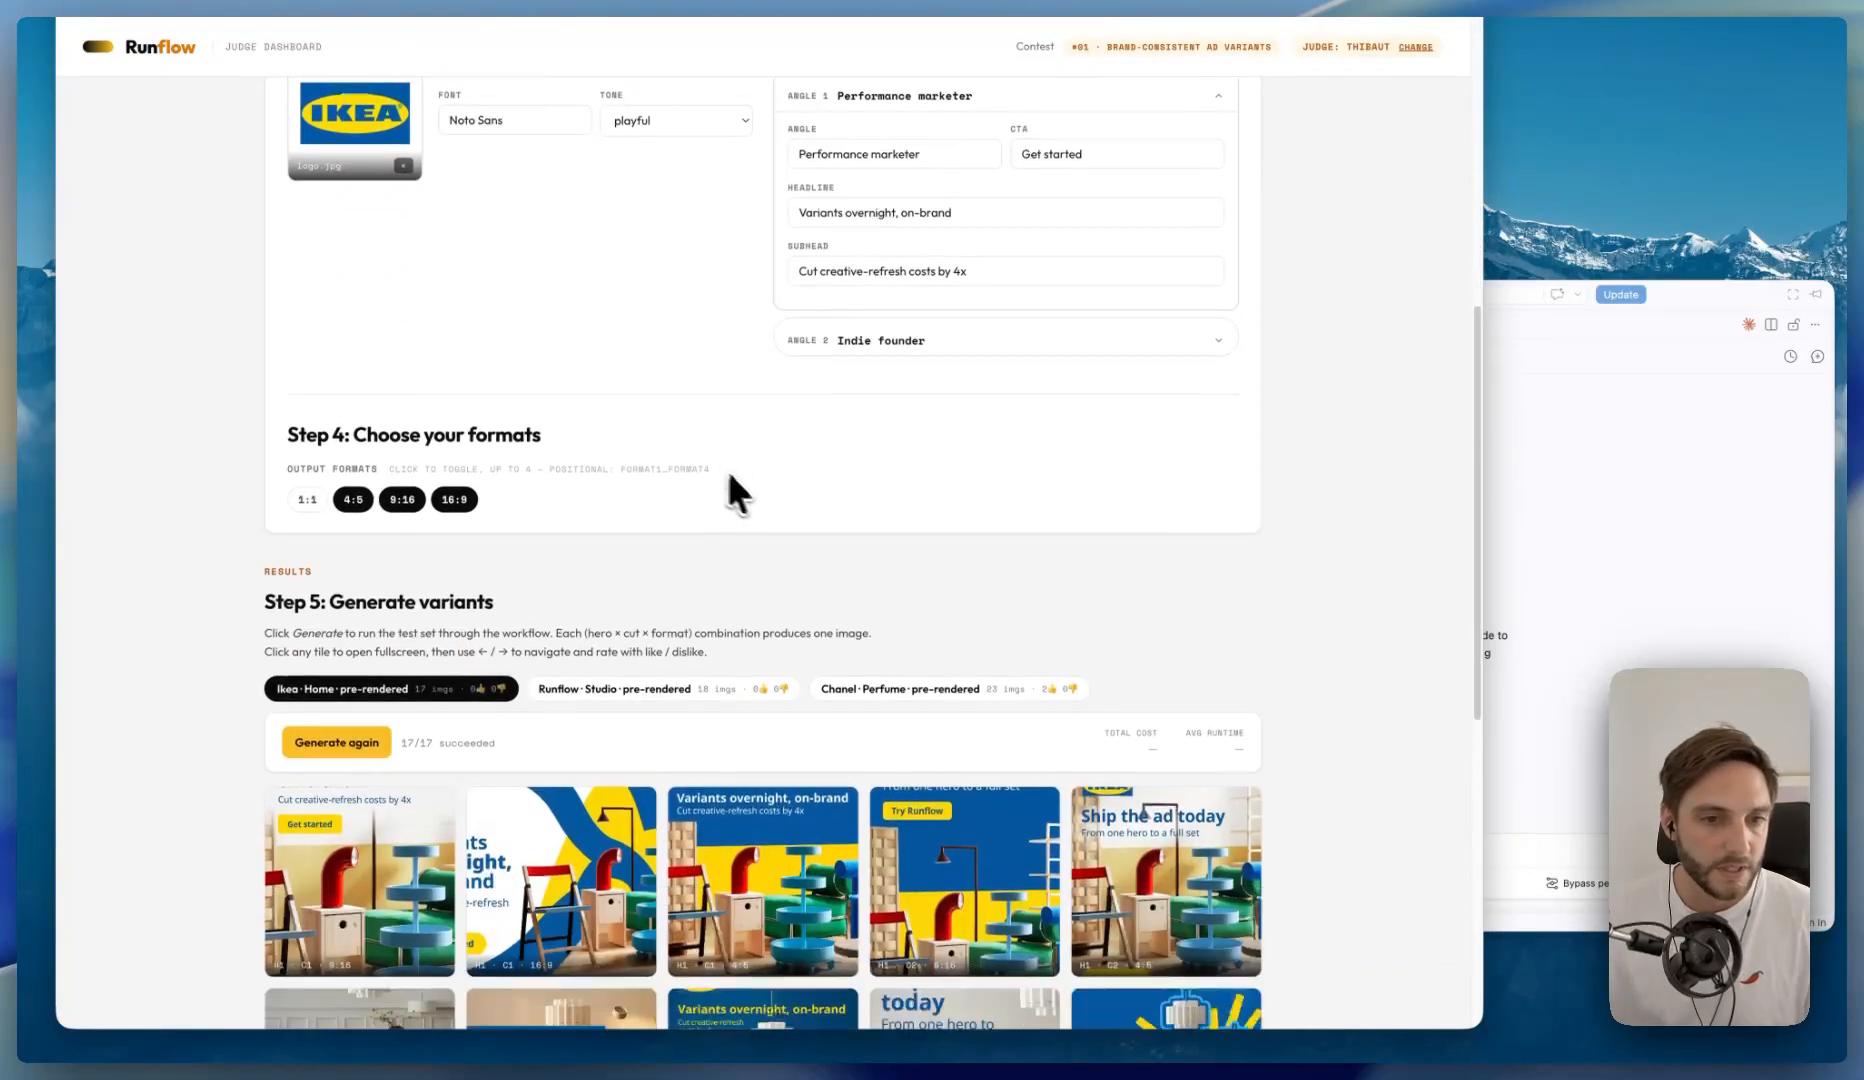
{"action": "scroll", "coordinate": [720, 420], "scroll_direction": "up", "scroll_amount": 3}
{"action": "left_click", "coordinate": [921, 570]}
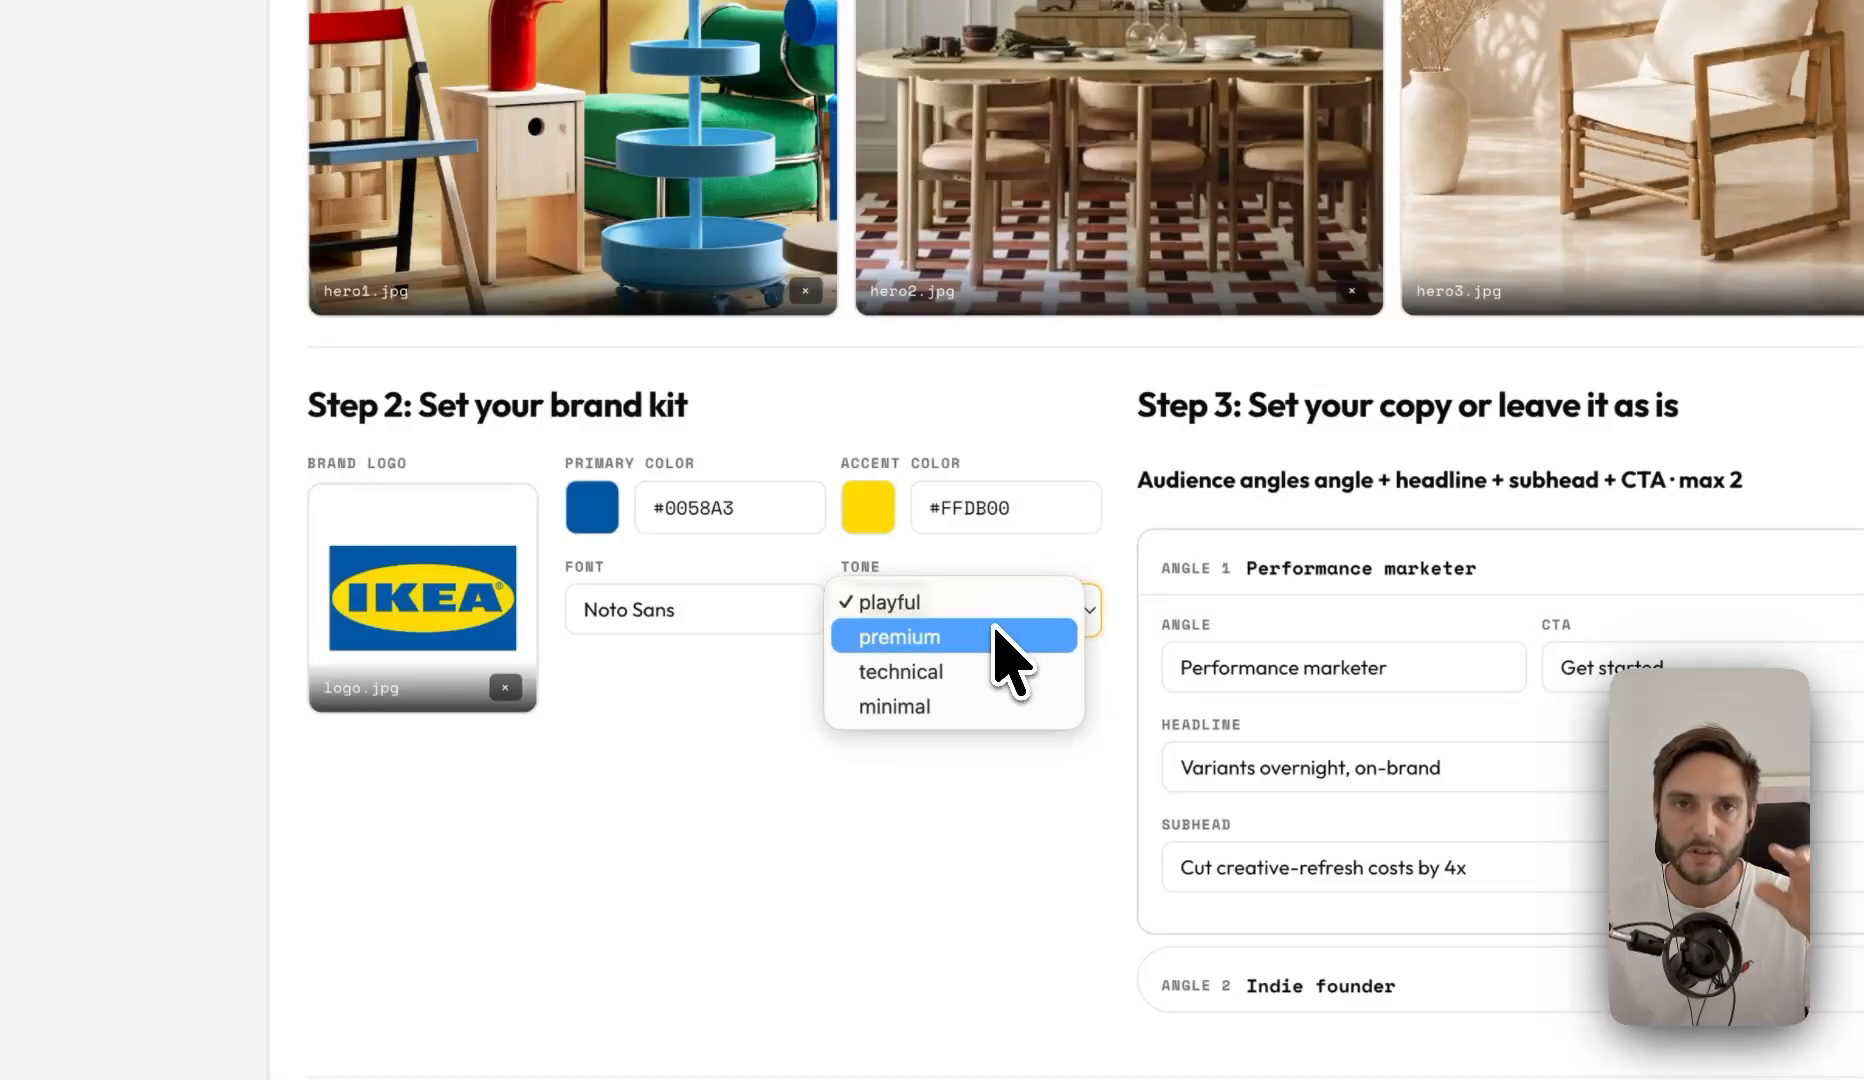
{"action": "left_click", "coordinate": [936, 853]}
- Open the first Ikea variant in fullscreen, browse through to the ninth ad, and return to the results grid
{"action": "scroll", "coordinate": [936, 853], "scroll_direction": "down", "scroll_amount": 10}
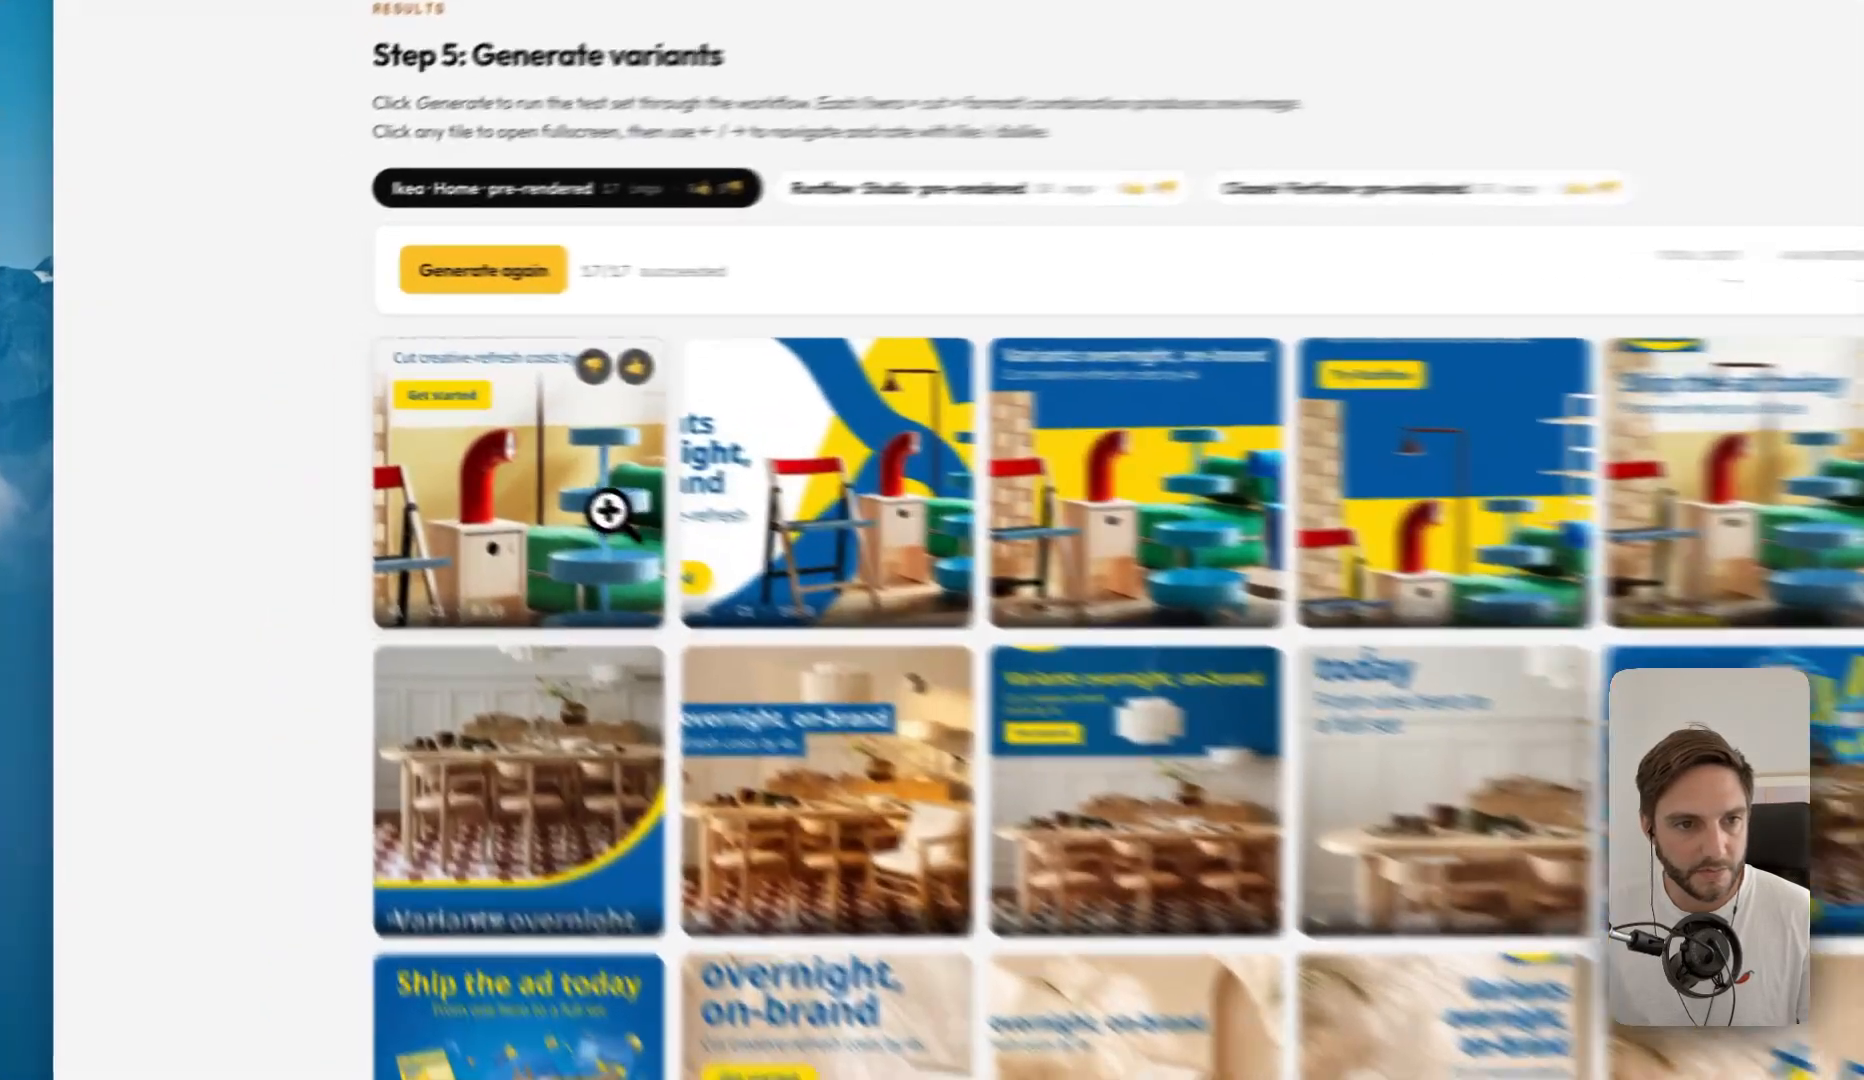
{"action": "left_click", "coordinate": [418, 424]}
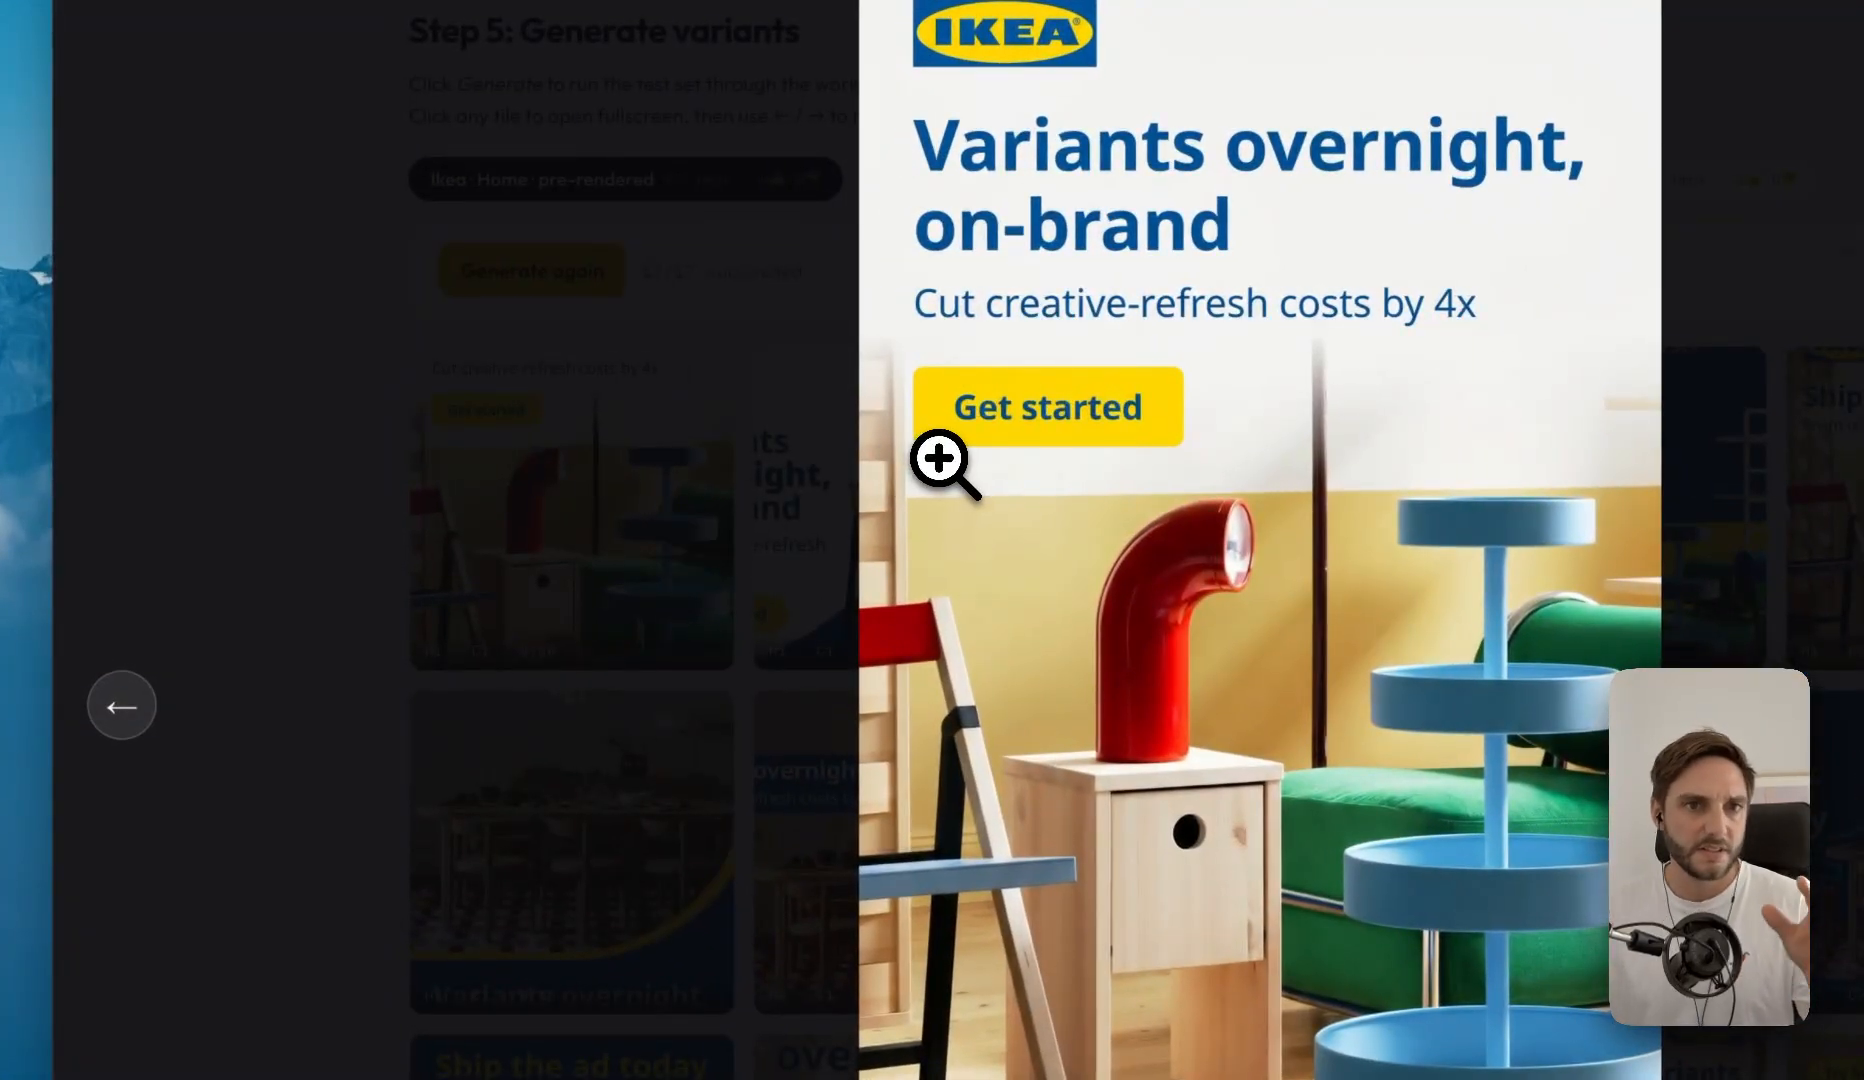
{"action": "key", "text": "Right"}
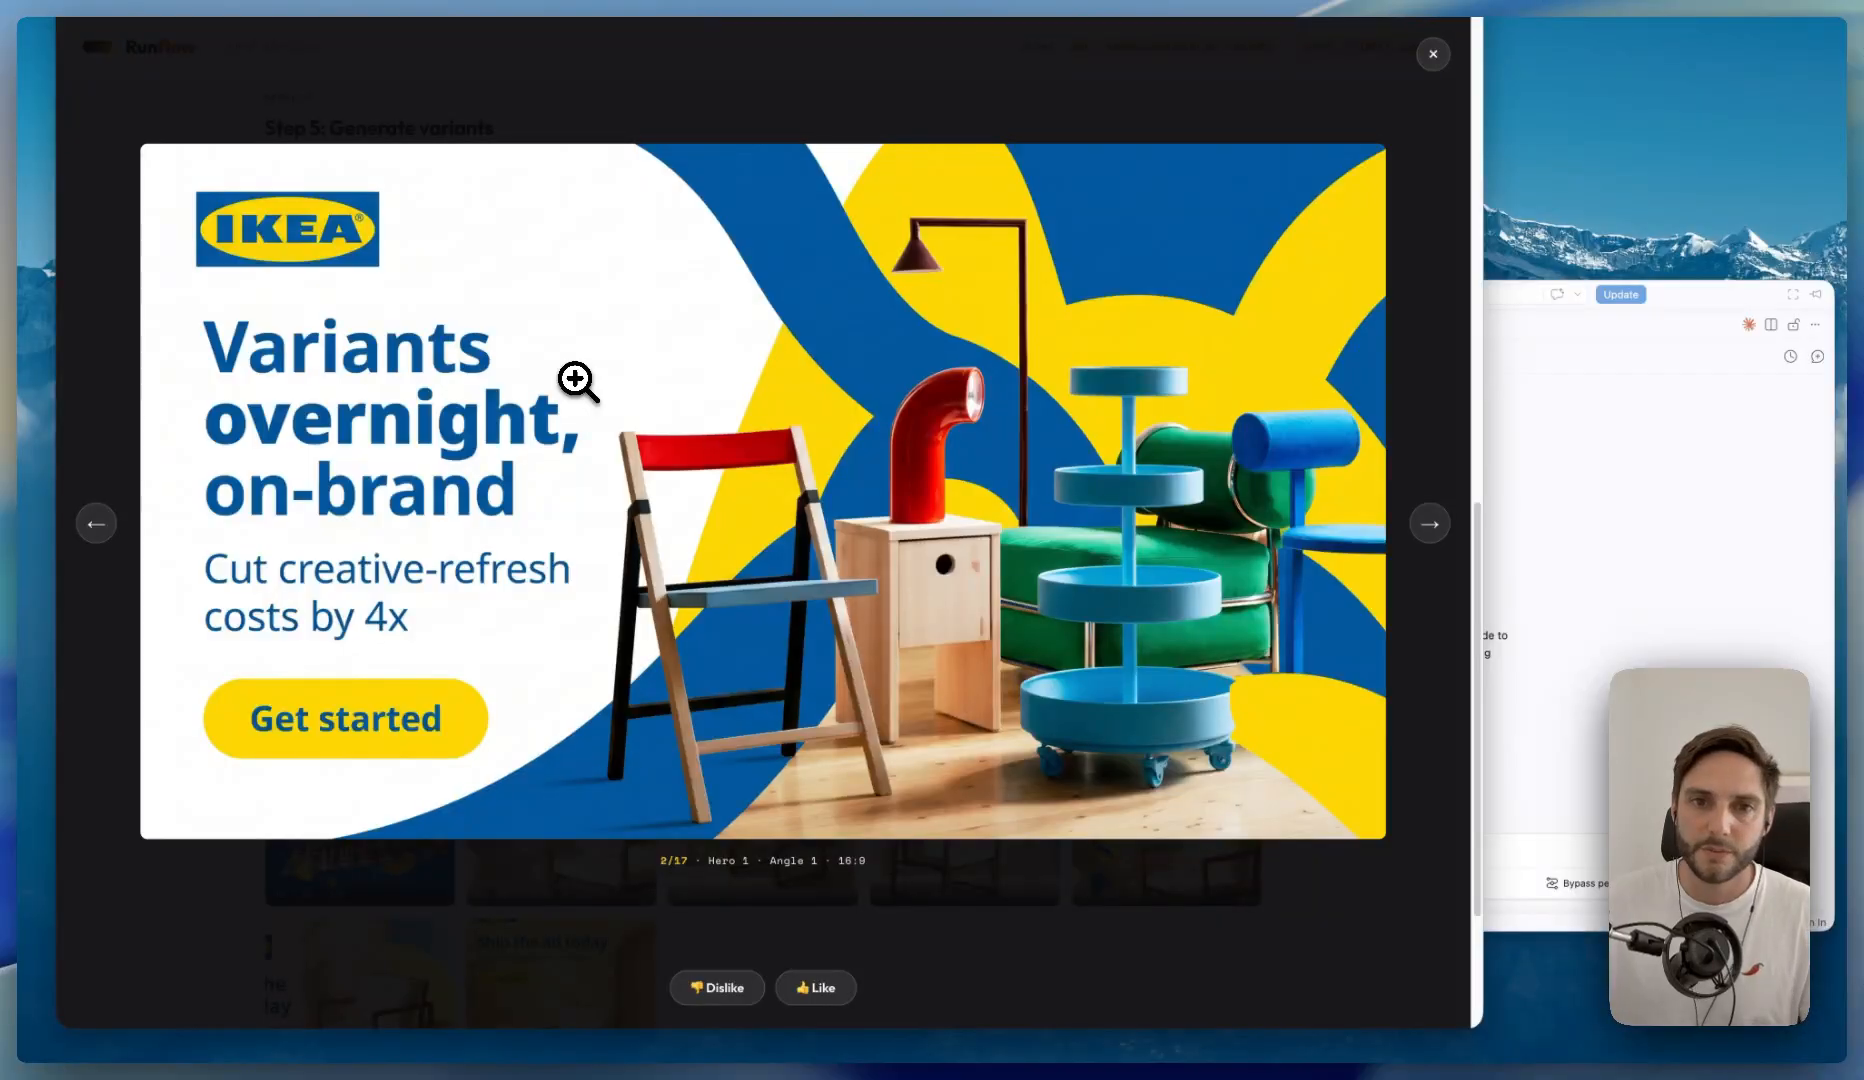
{"action": "key", "text": "Right"}
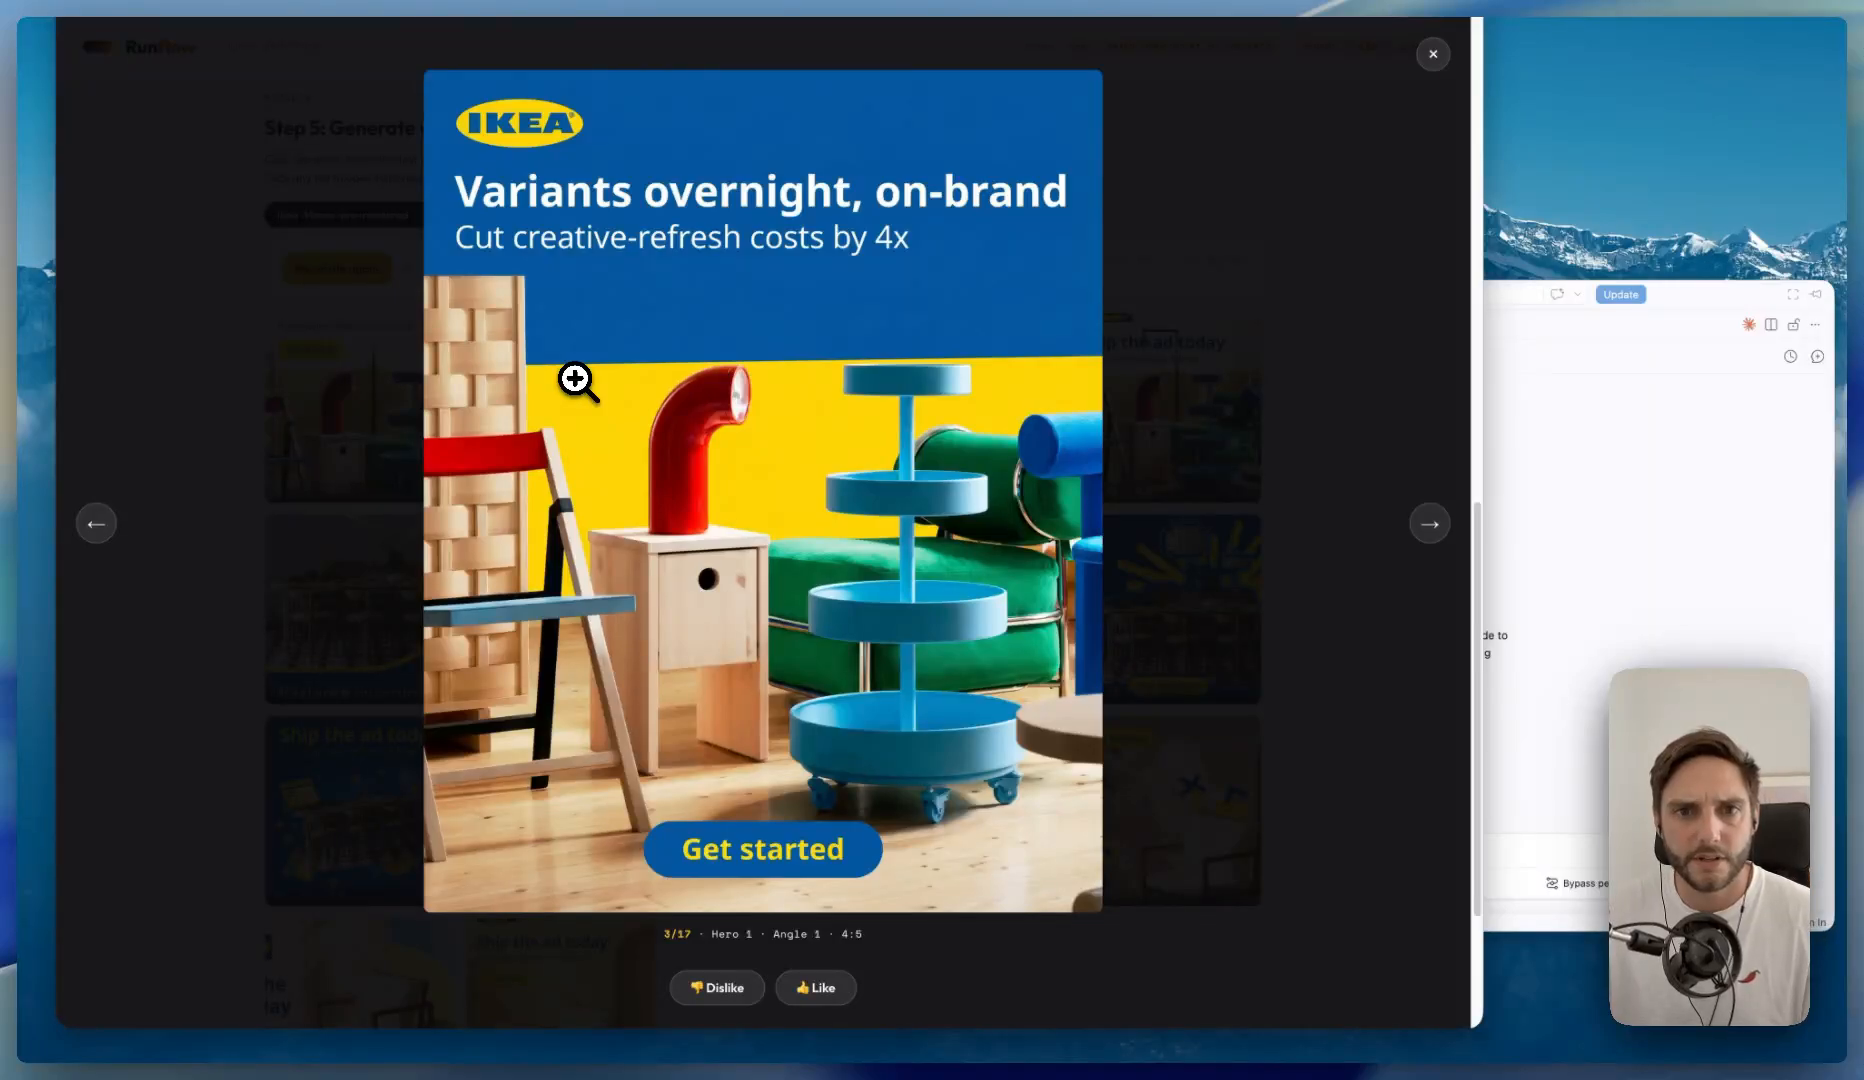
{"action": "key", "text": "Right"}
{"action": "key", "text": "Right"}
{"action": "key", "text": "Right"}
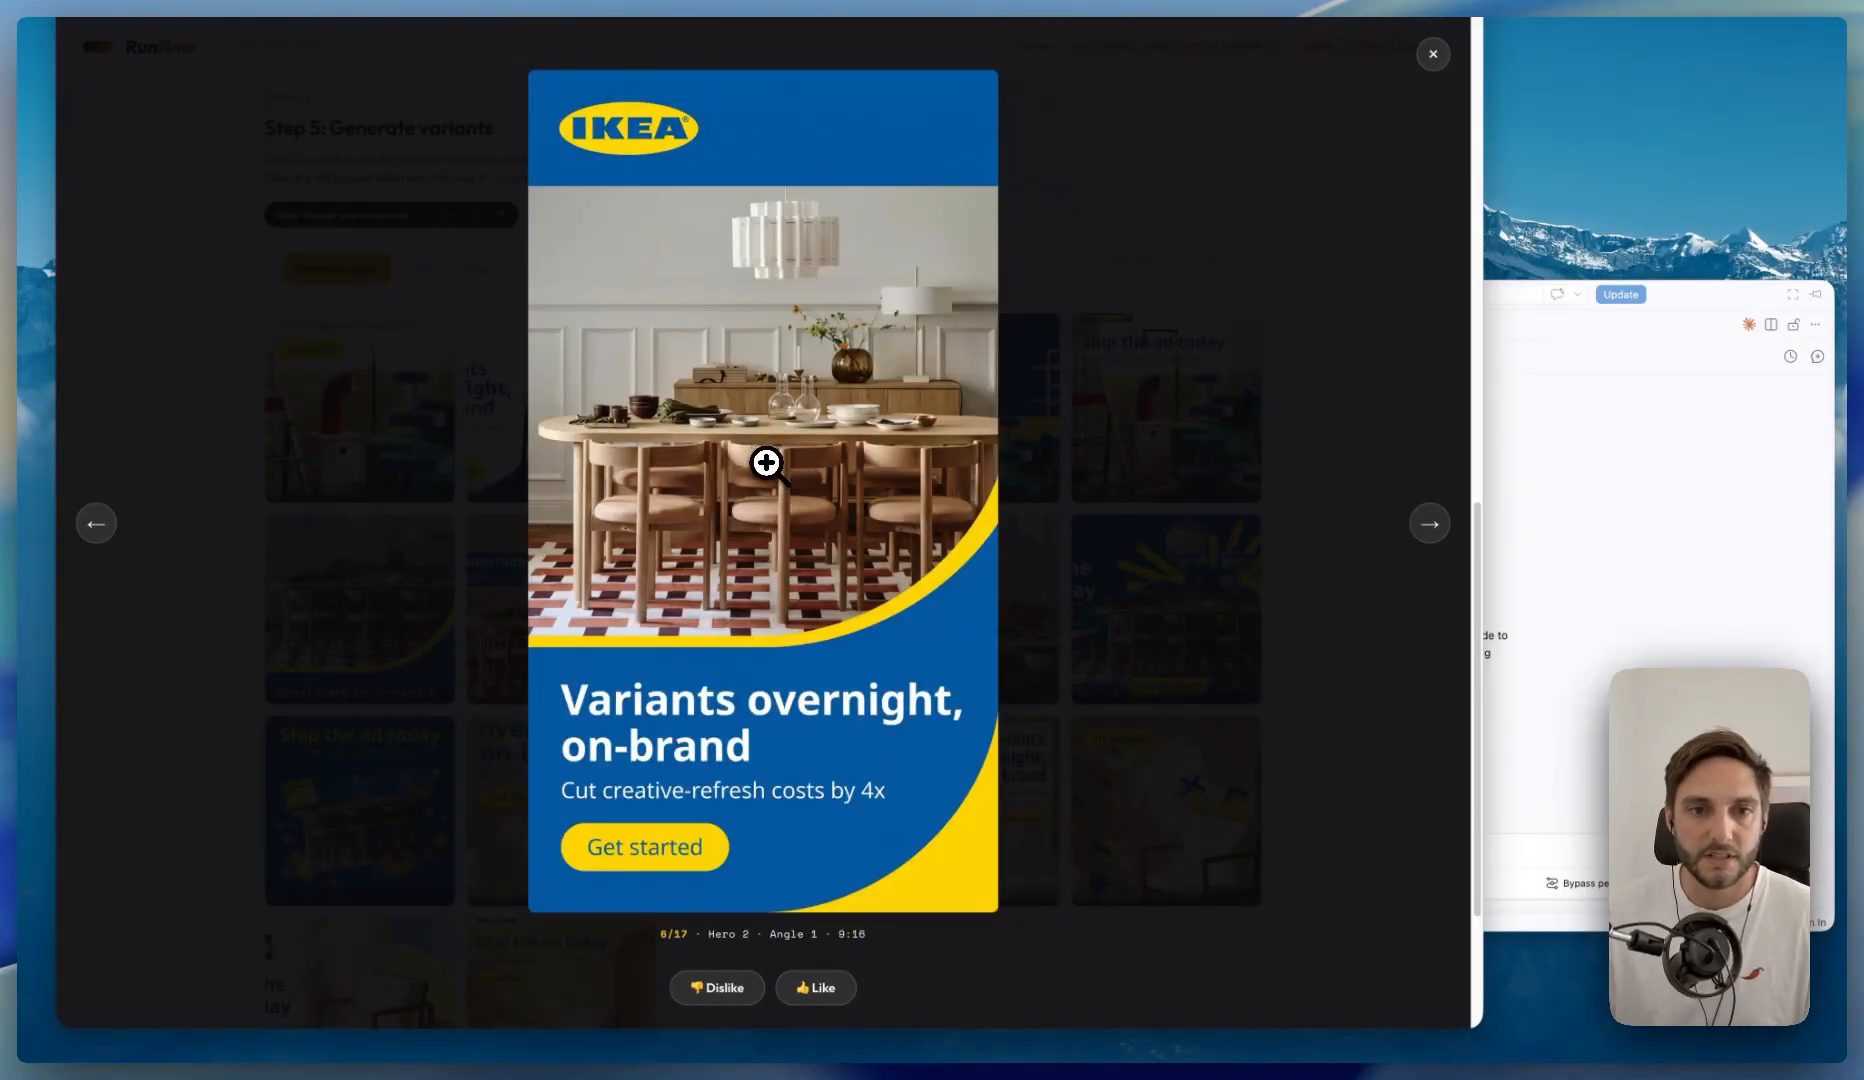
{"action": "key", "text": "Right"}
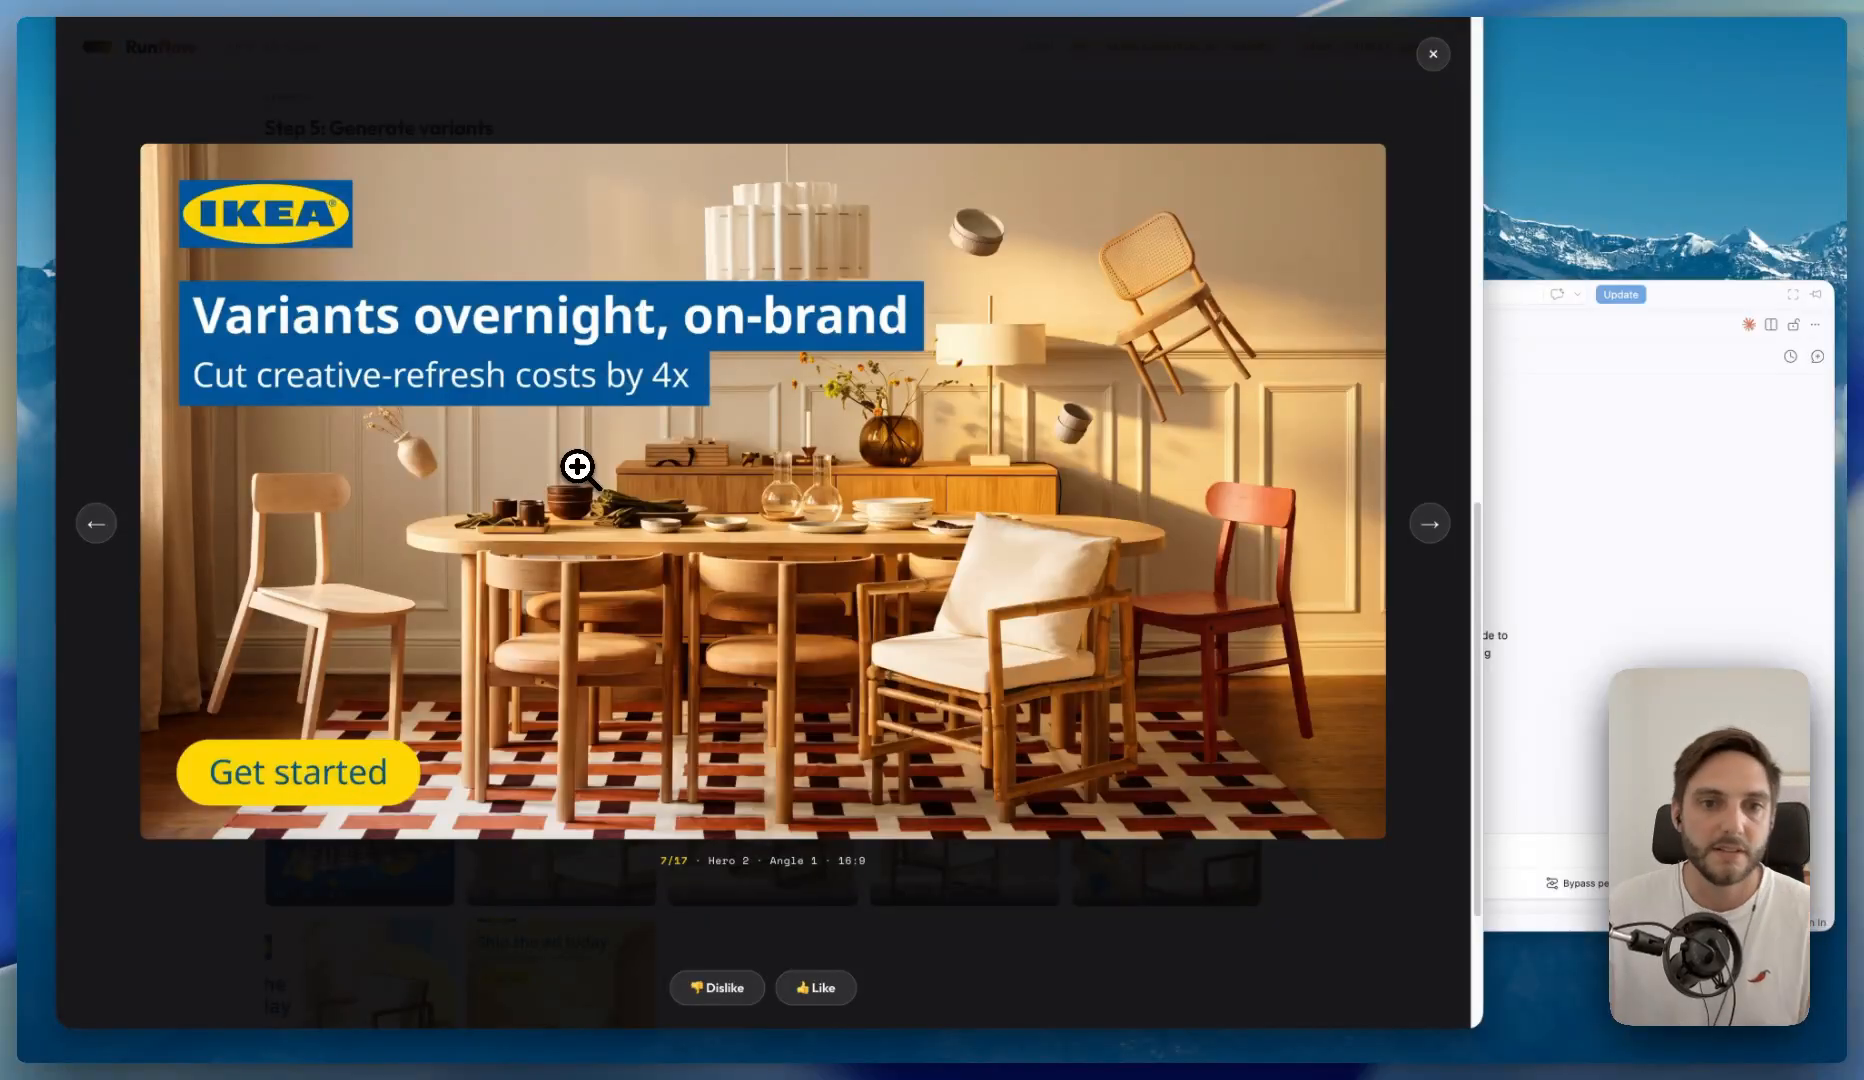
{"action": "key", "text": "Right"}
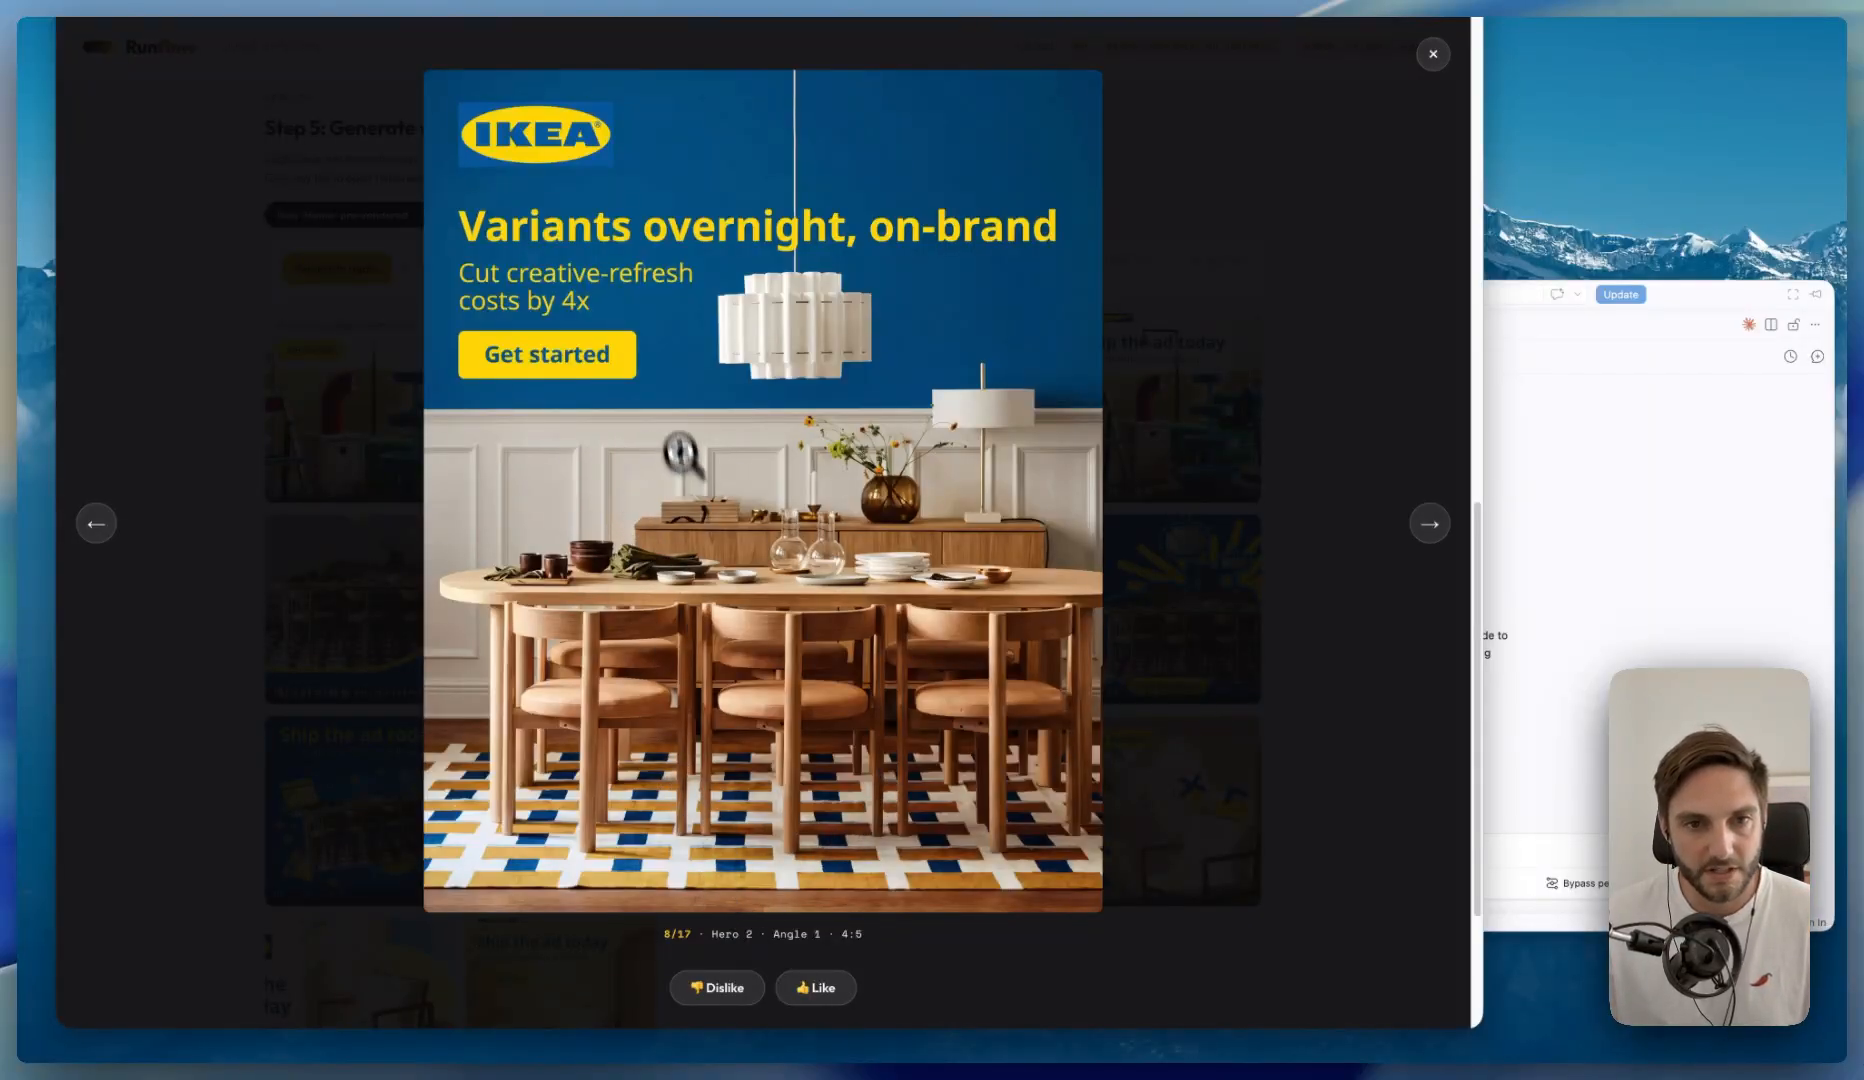
{"action": "key", "text": "Right"}
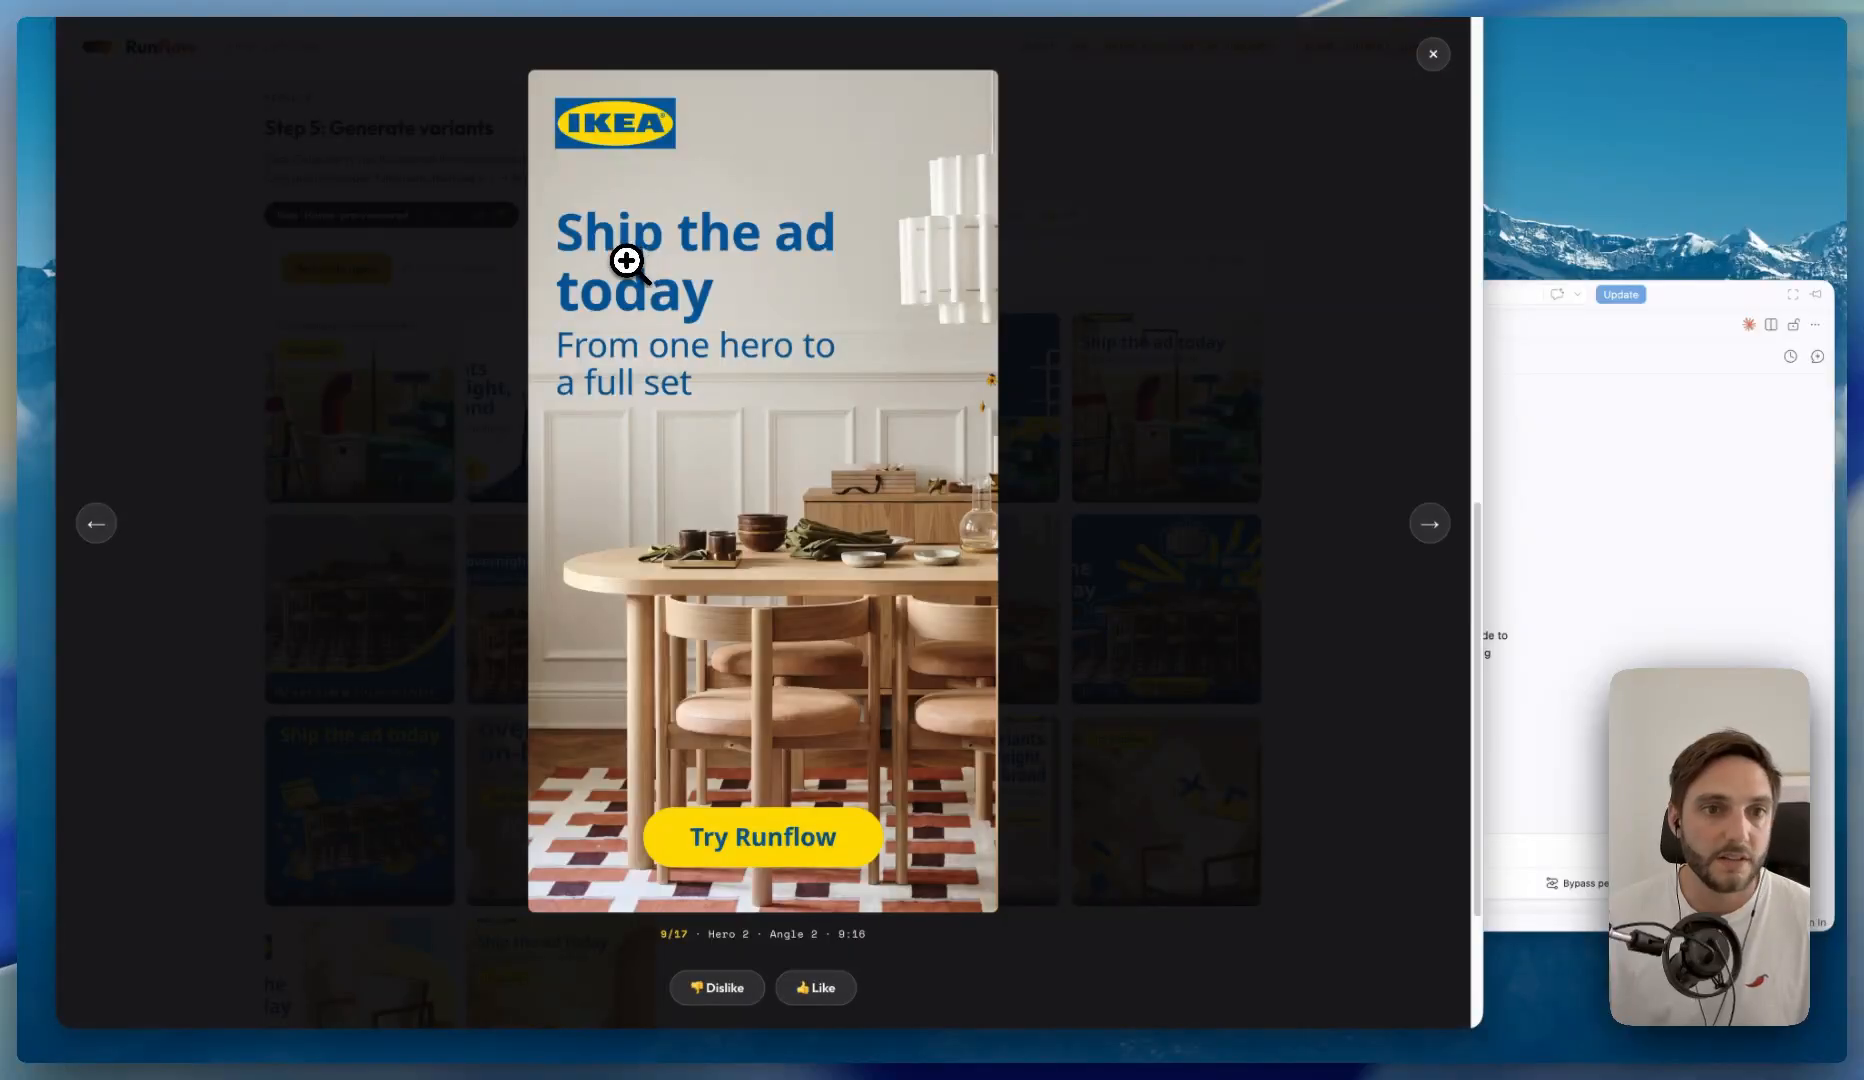
{"action": "left_click", "coordinate": [1433, 54]}
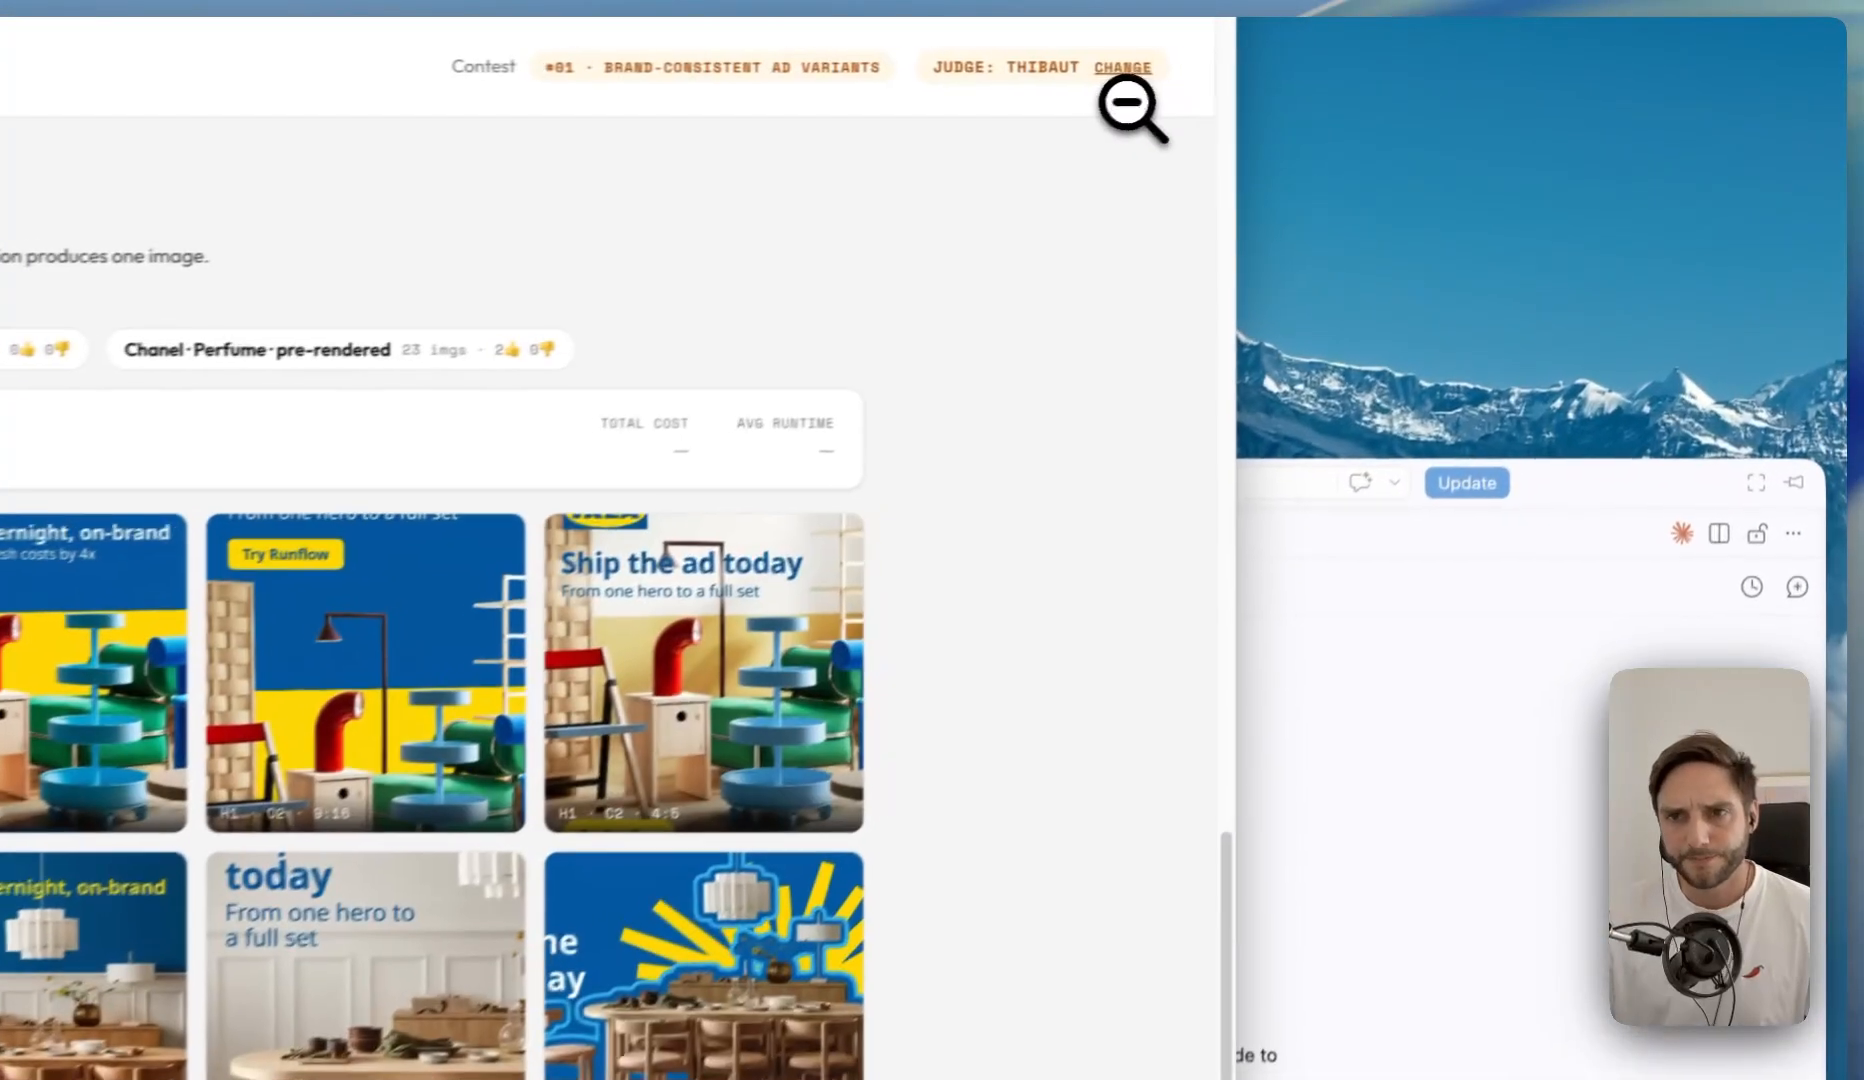
{"action": "scroll", "coordinate": [330, 950], "scroll_direction": "down", "scroll_amount": 3}
{"action": "scroll", "coordinate": [348, 700], "scroll_direction": "up", "scroll_amount": 5}
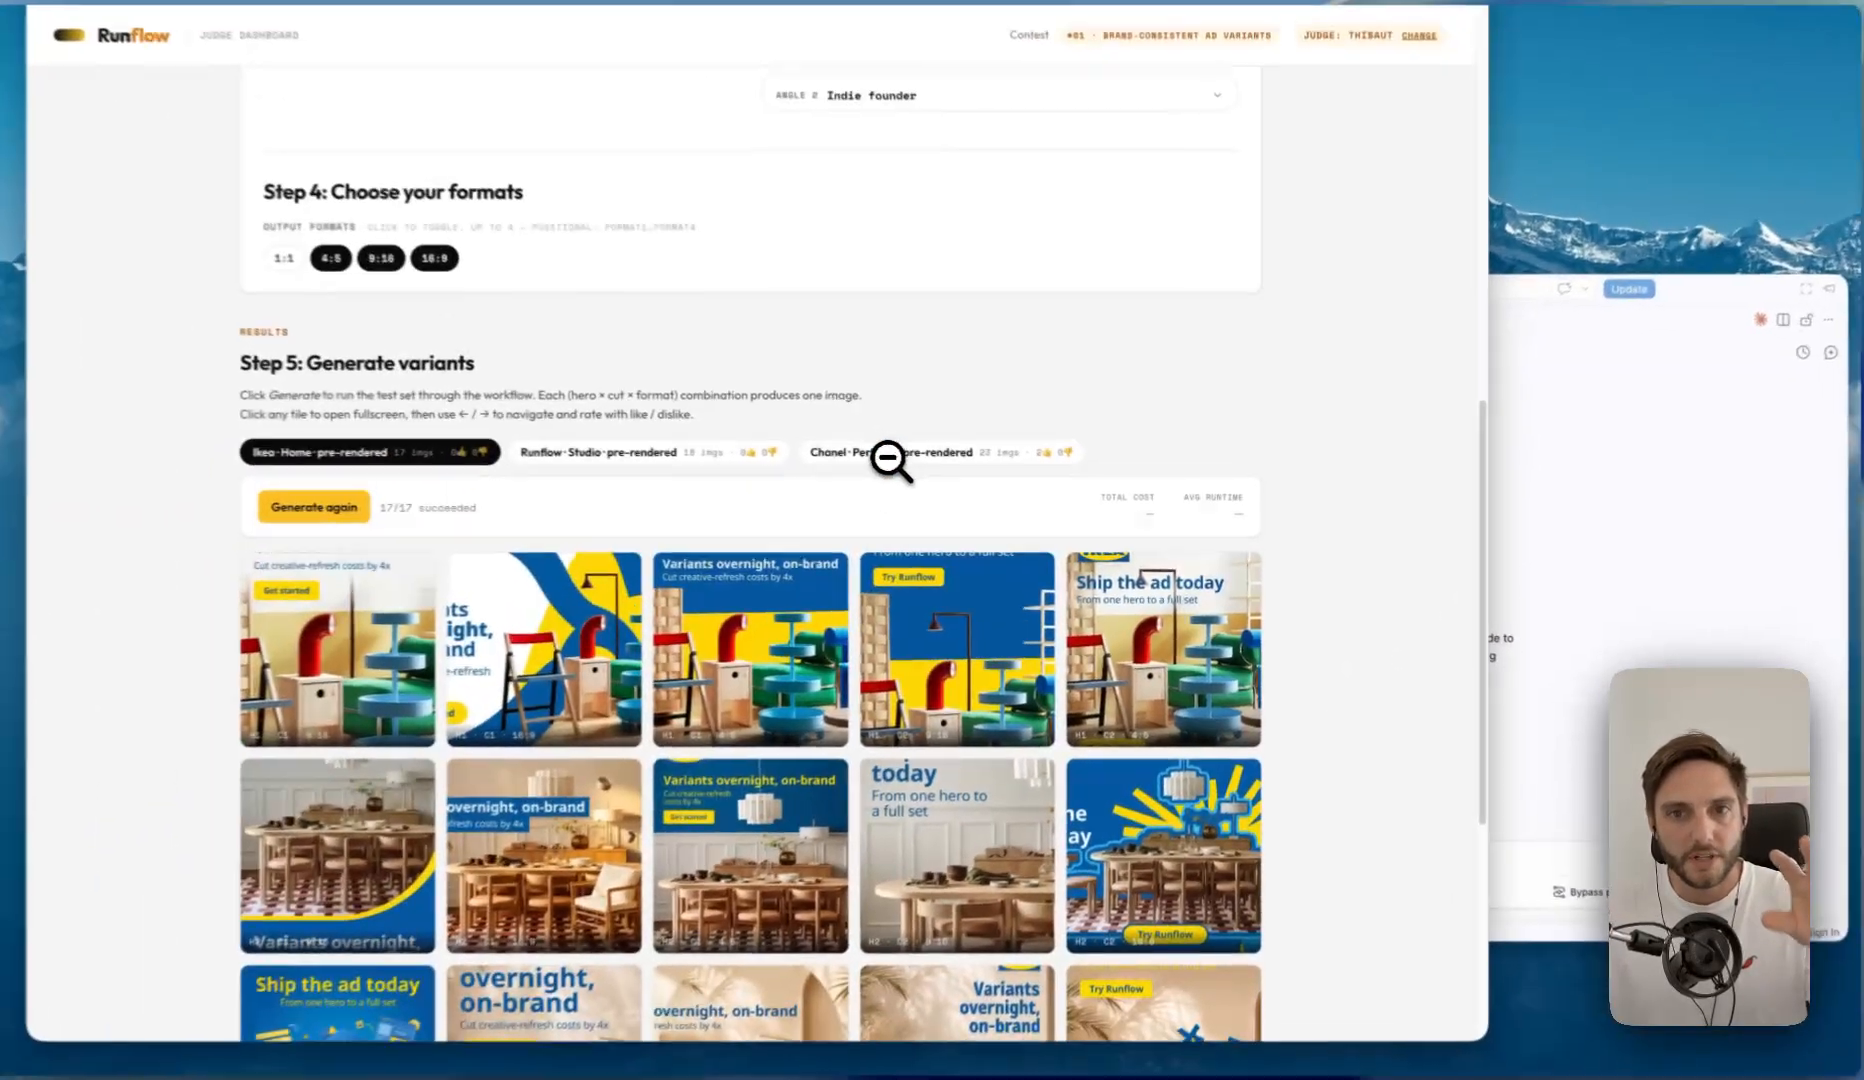
- Copy the web address of the runflow-ad-creative GitHub repository
{"action": "scroll", "coordinate": [630, 380], "scroll_direction": "up", "scroll_amount": 3}
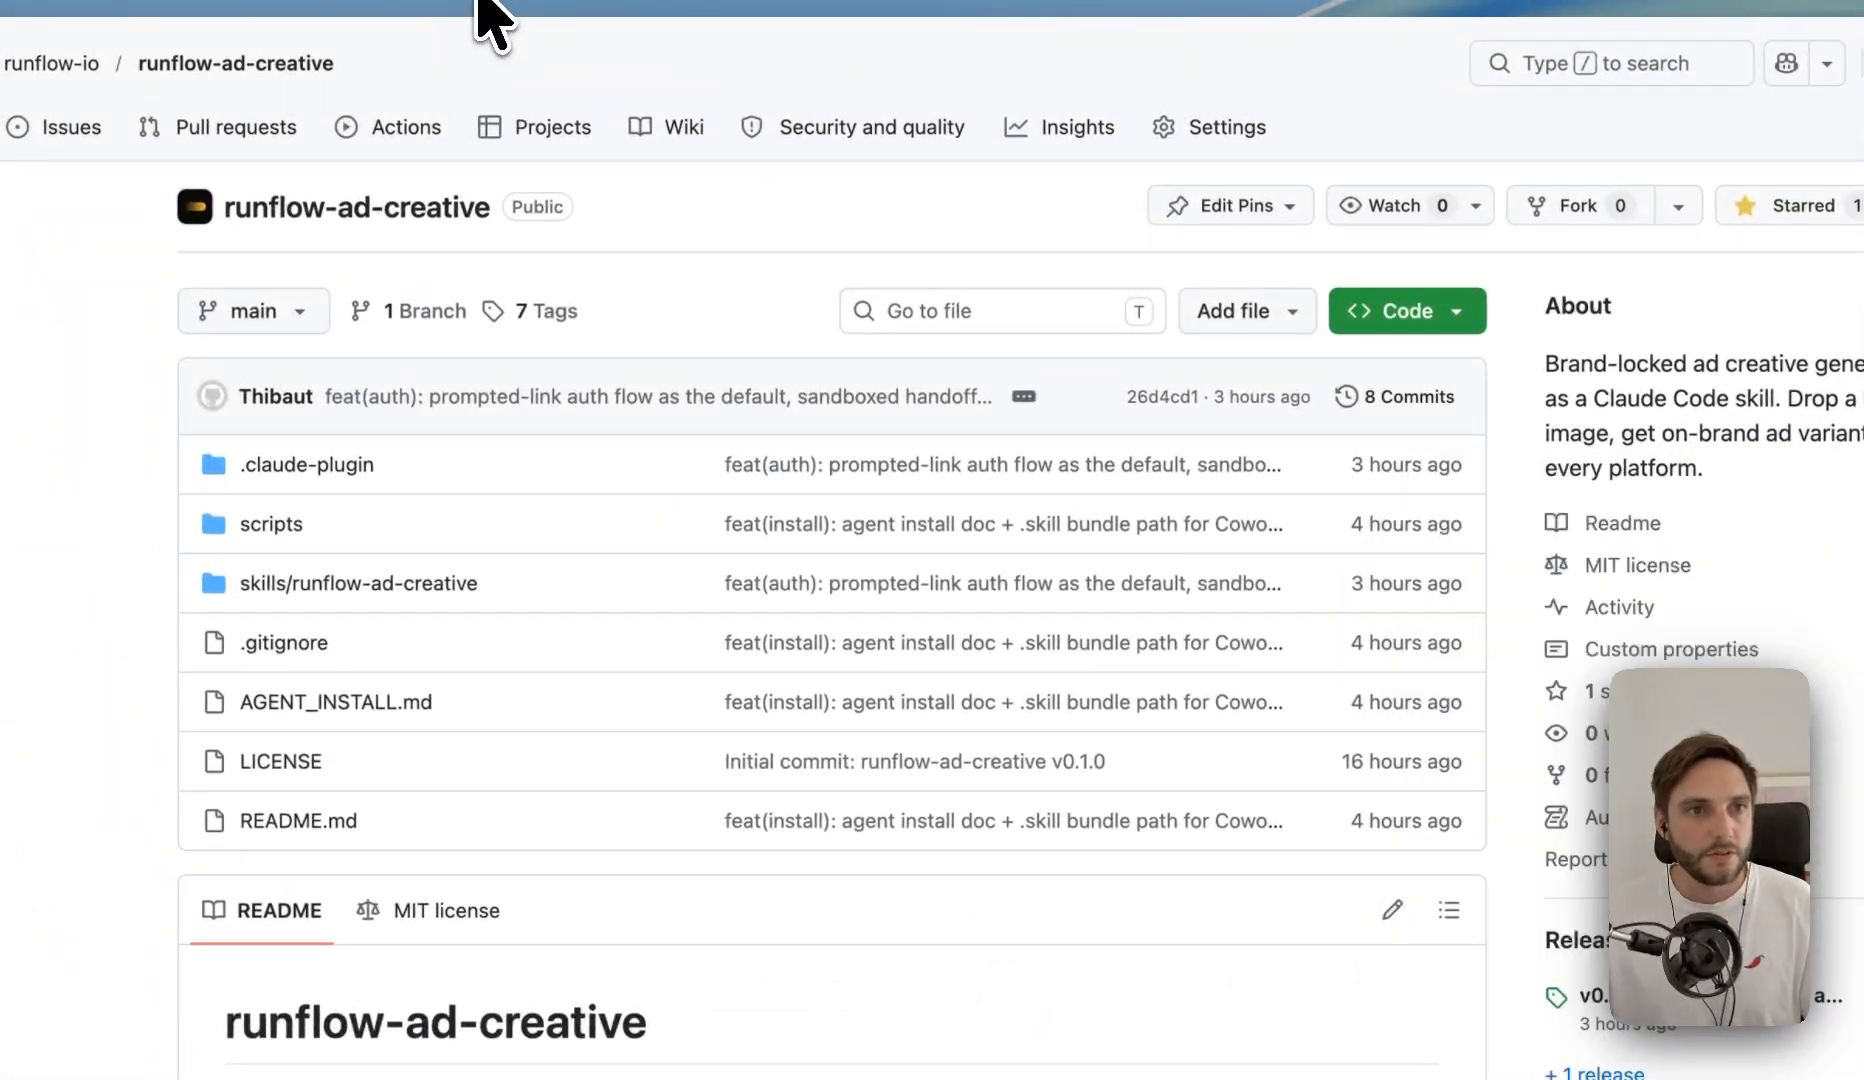
{"action": "left_click", "coordinate": [478, 3]}
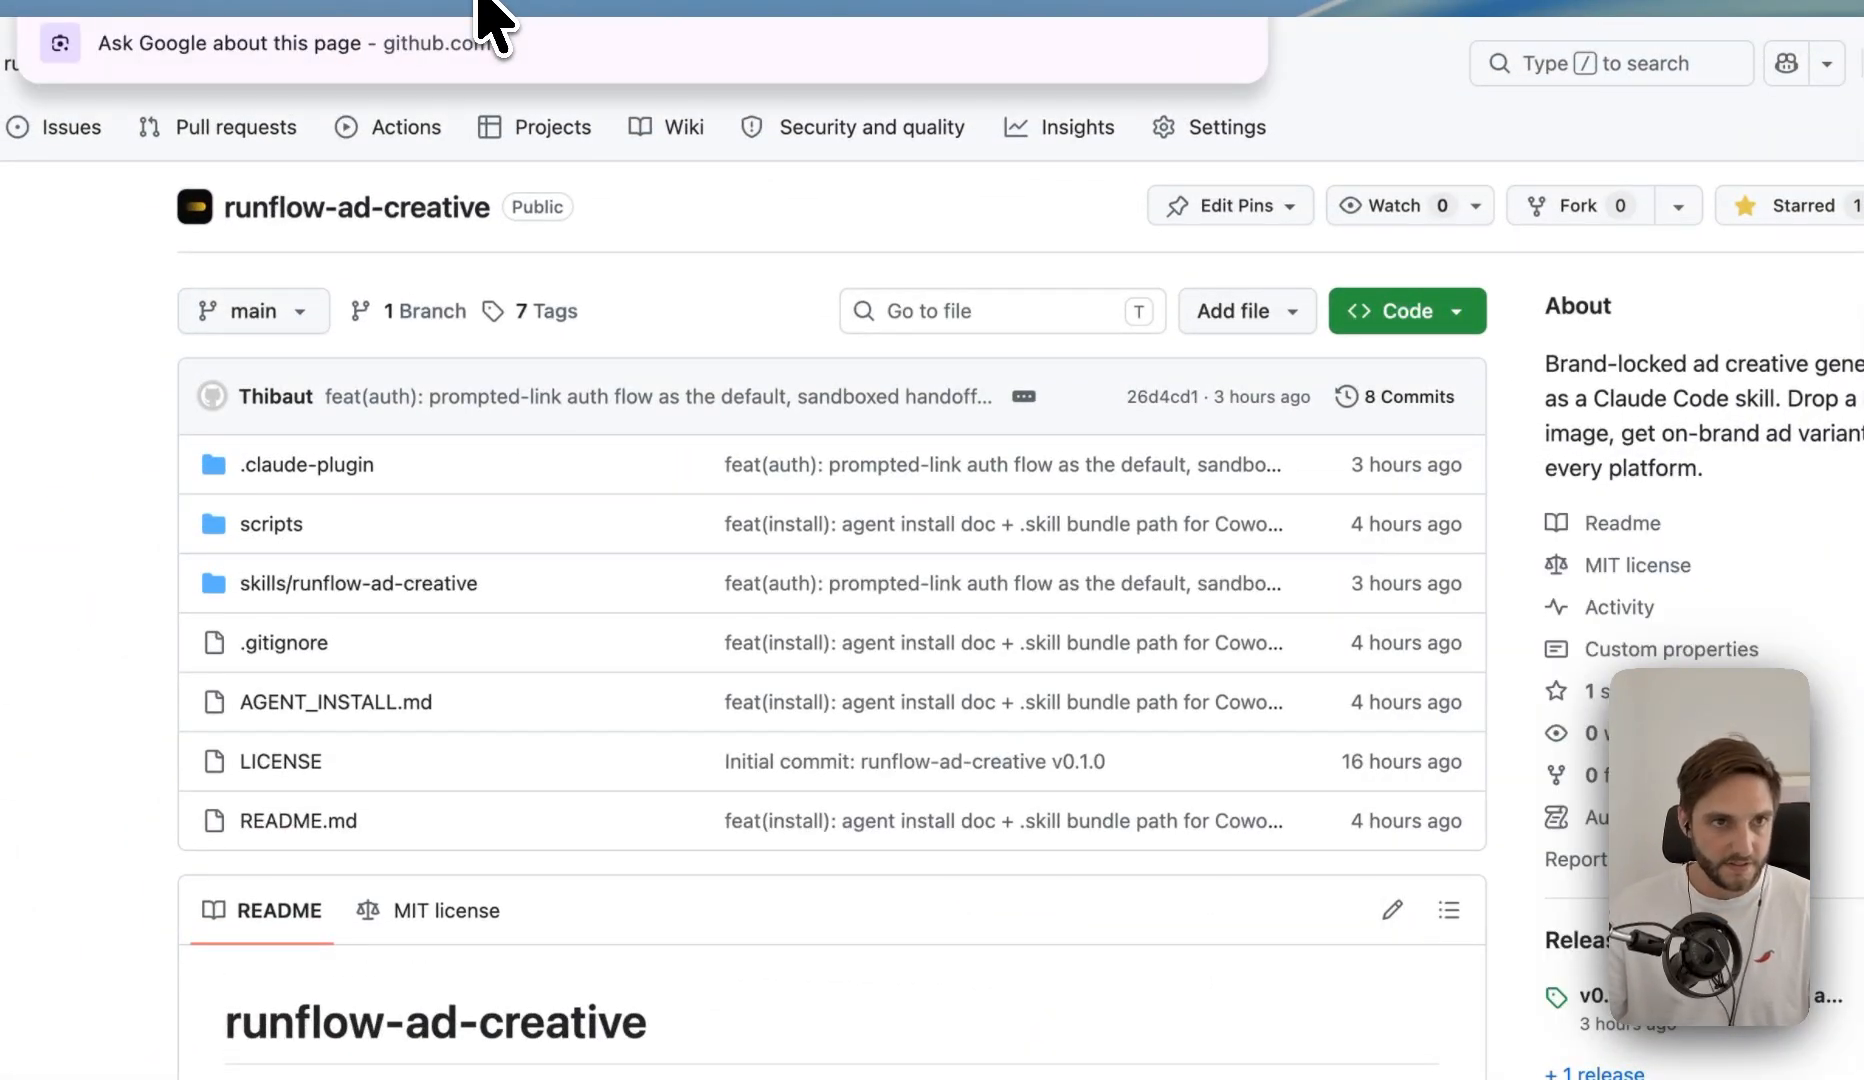
{"action": "key", "text": "super+c"}
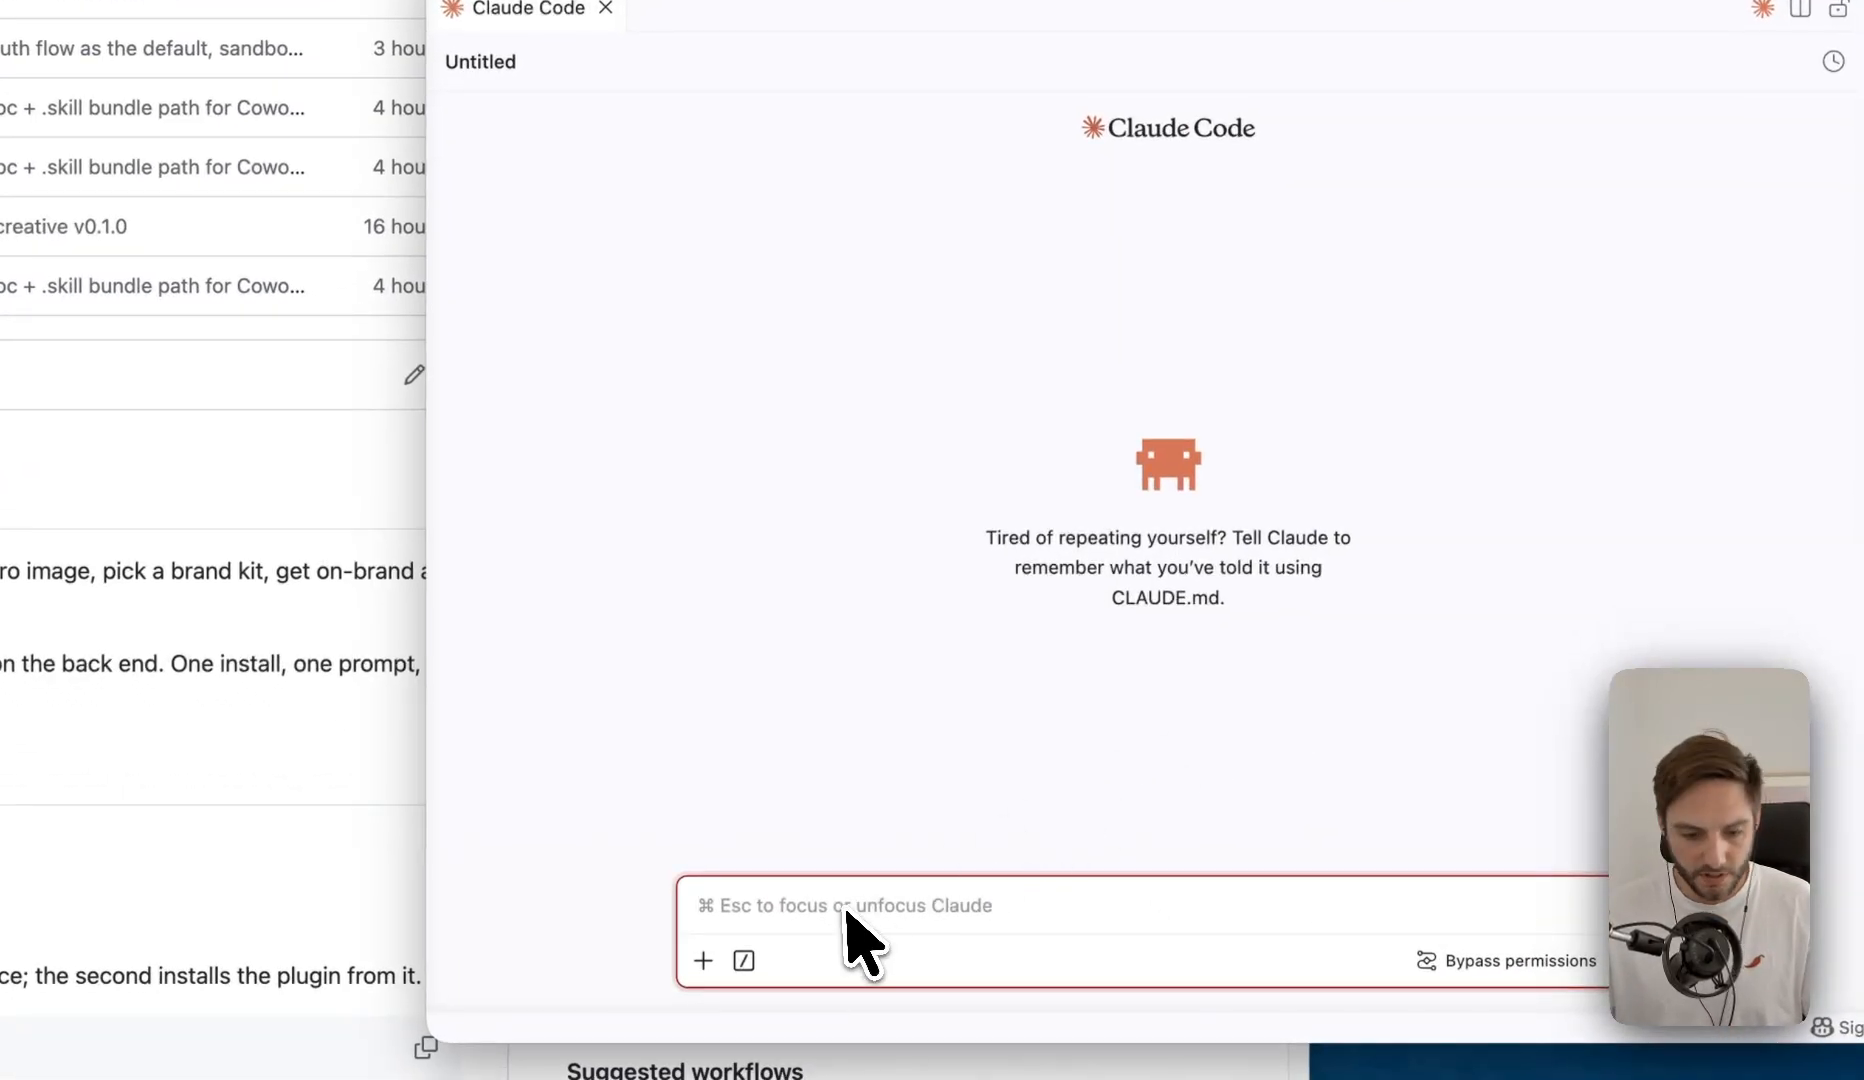
- In Claude Code, open the plugin manager with the /plugin command and show its marketplaces
{"action": "type", "text": "/plugin"}
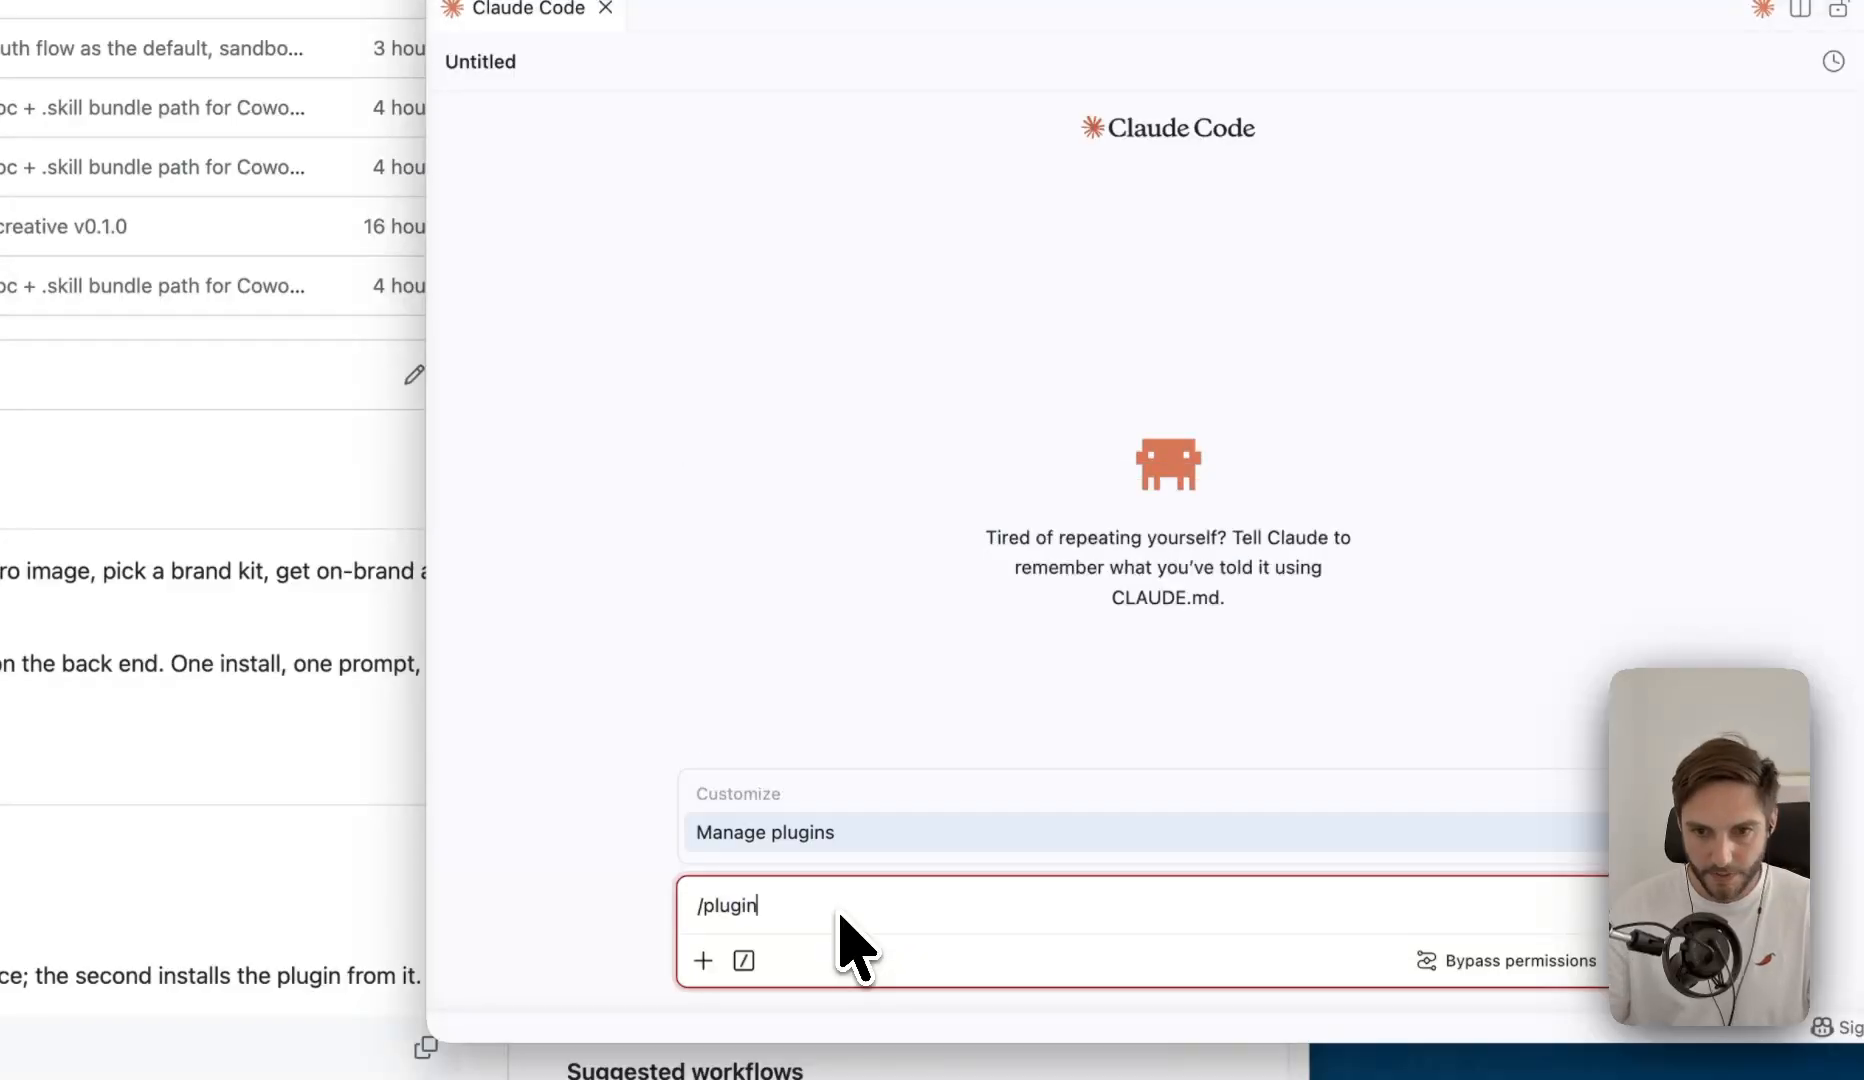
{"action": "left_click", "coordinate": [828, 833]}
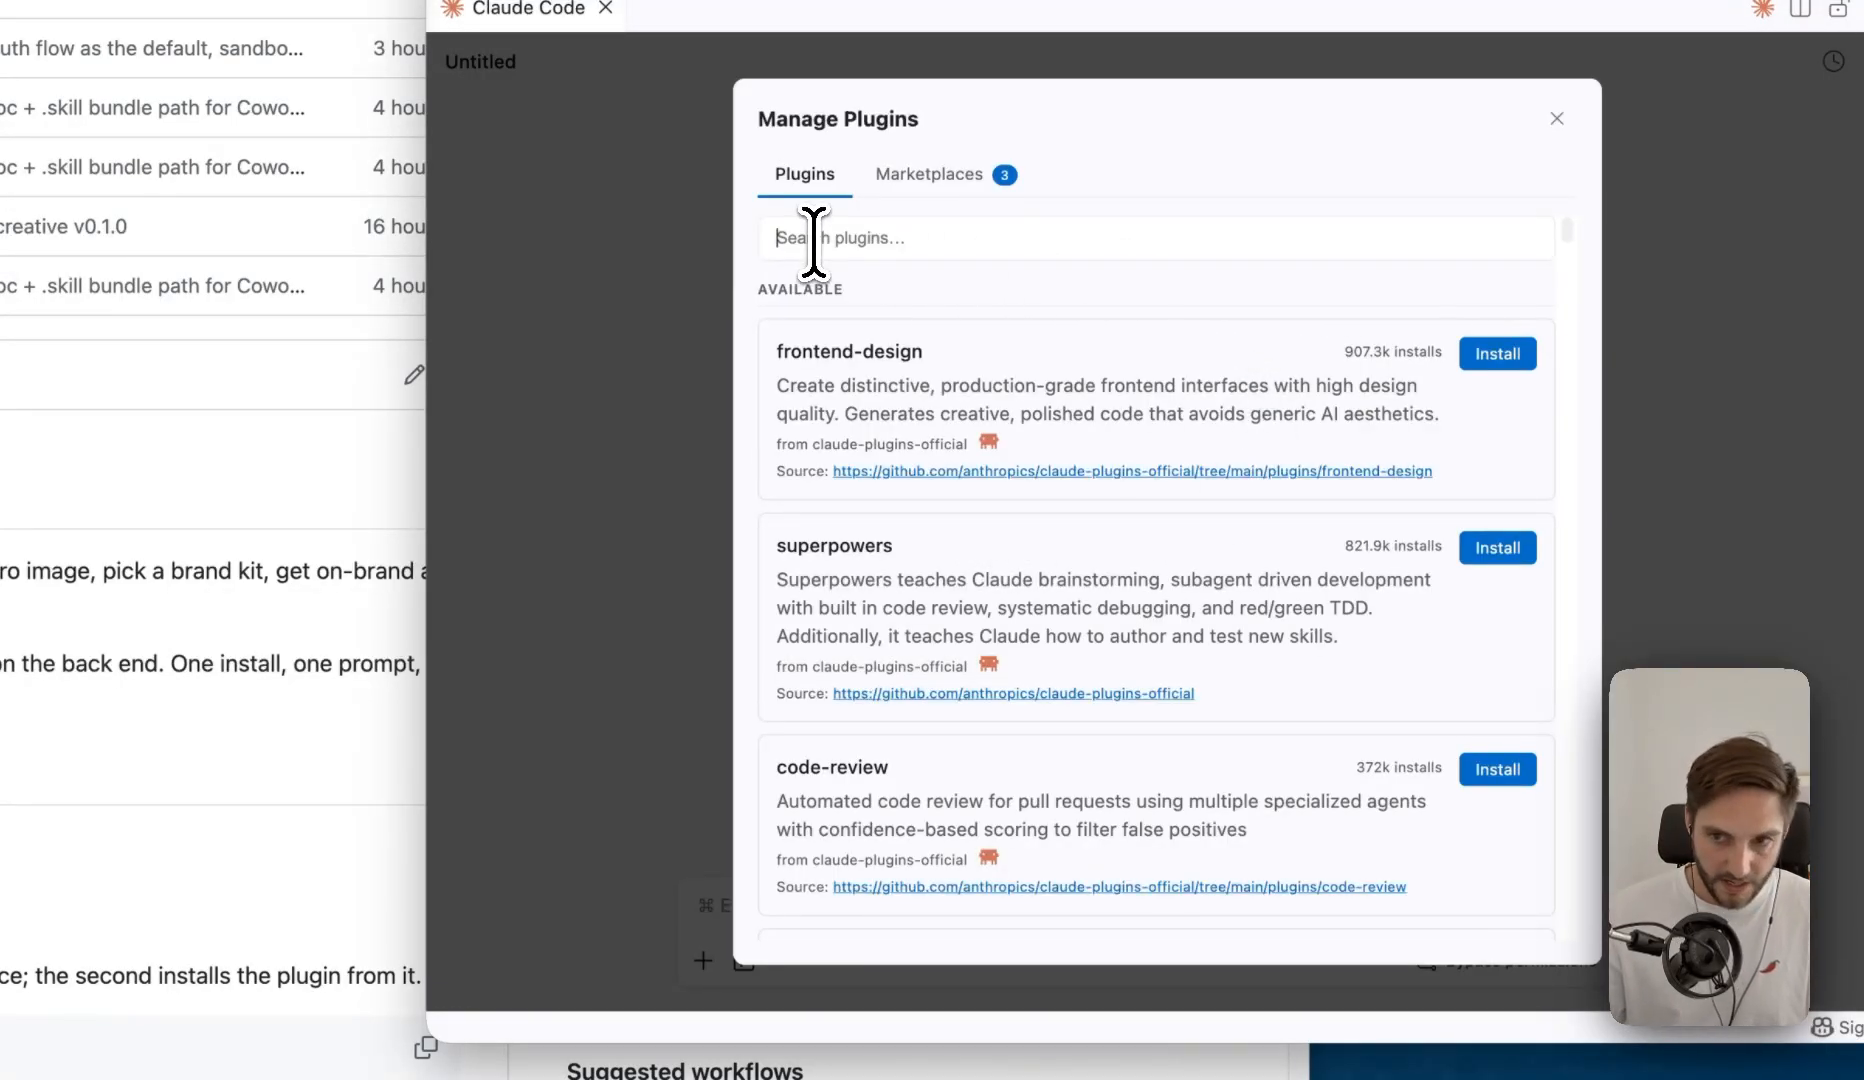
{"action": "key", "text": "super+v"}
{"action": "left_click", "coordinate": [970, 478]}
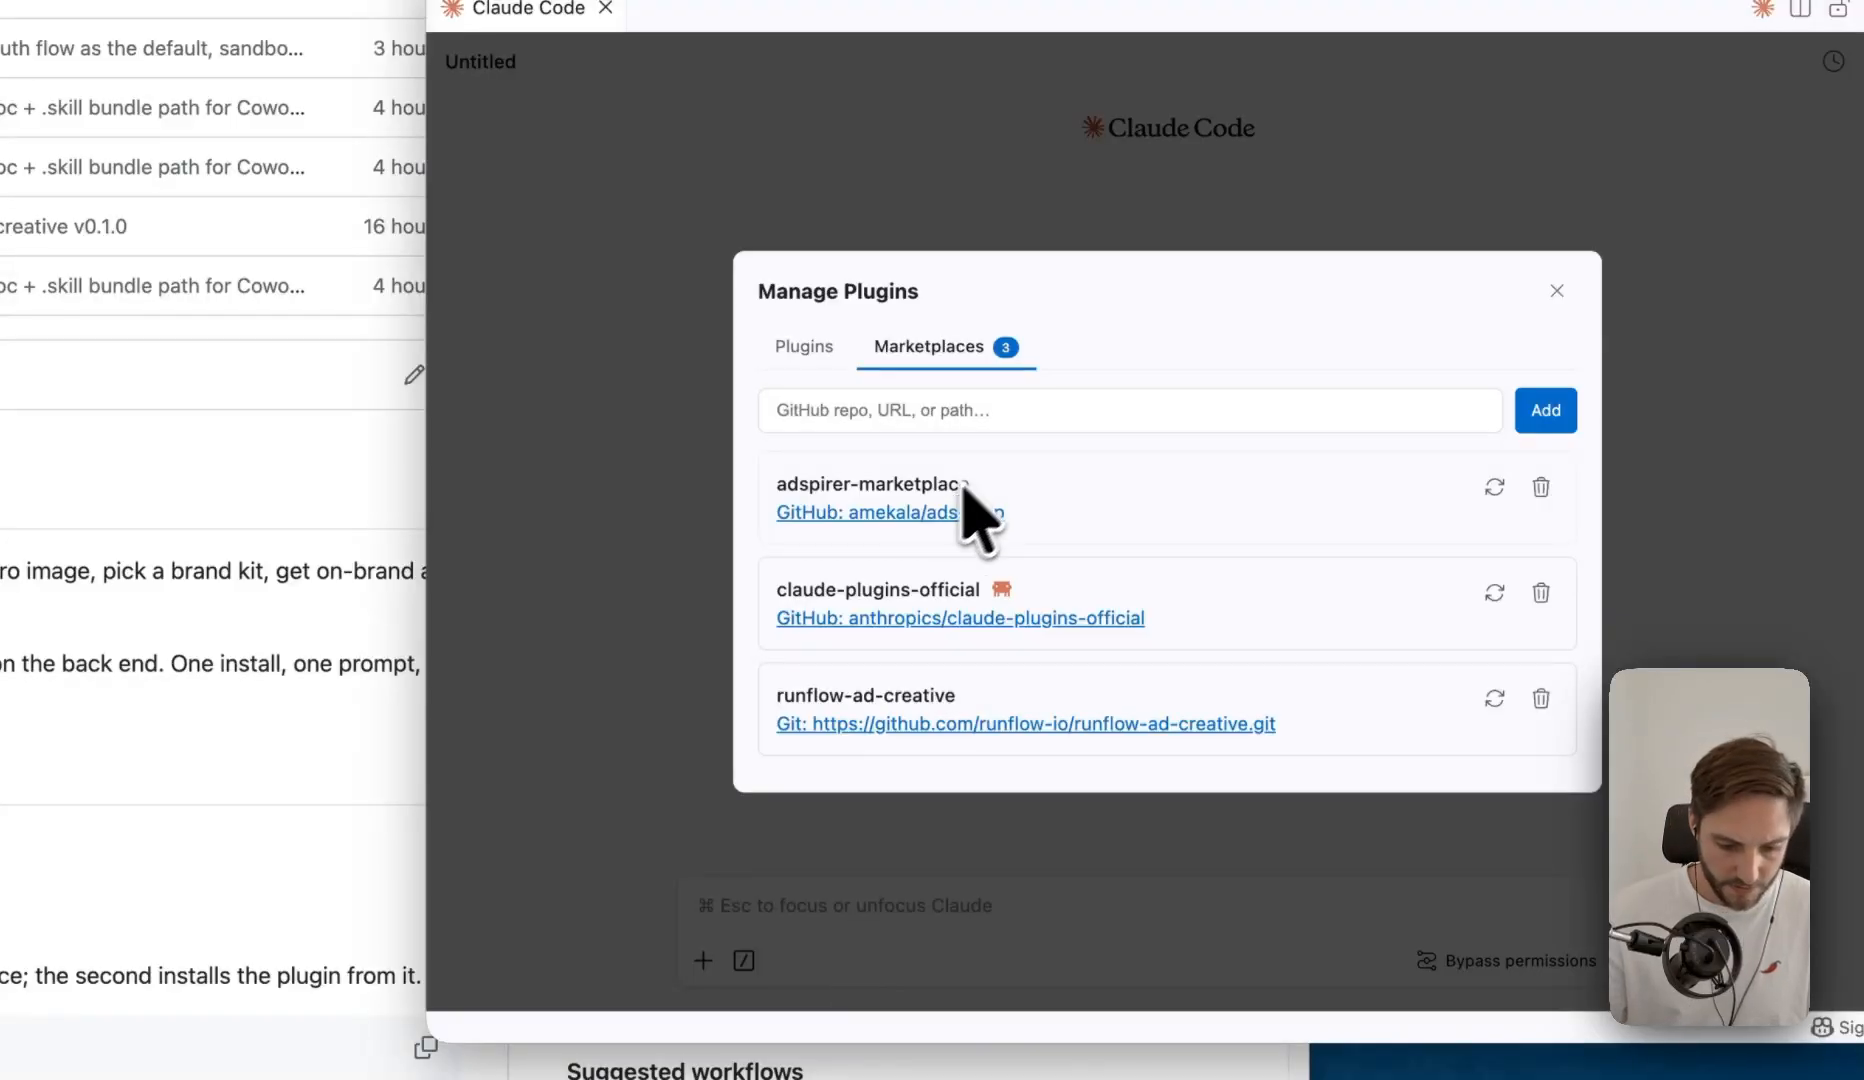
{"action": "left_click", "coordinate": [949, 412]}
{"action": "key", "text": "super+v"}
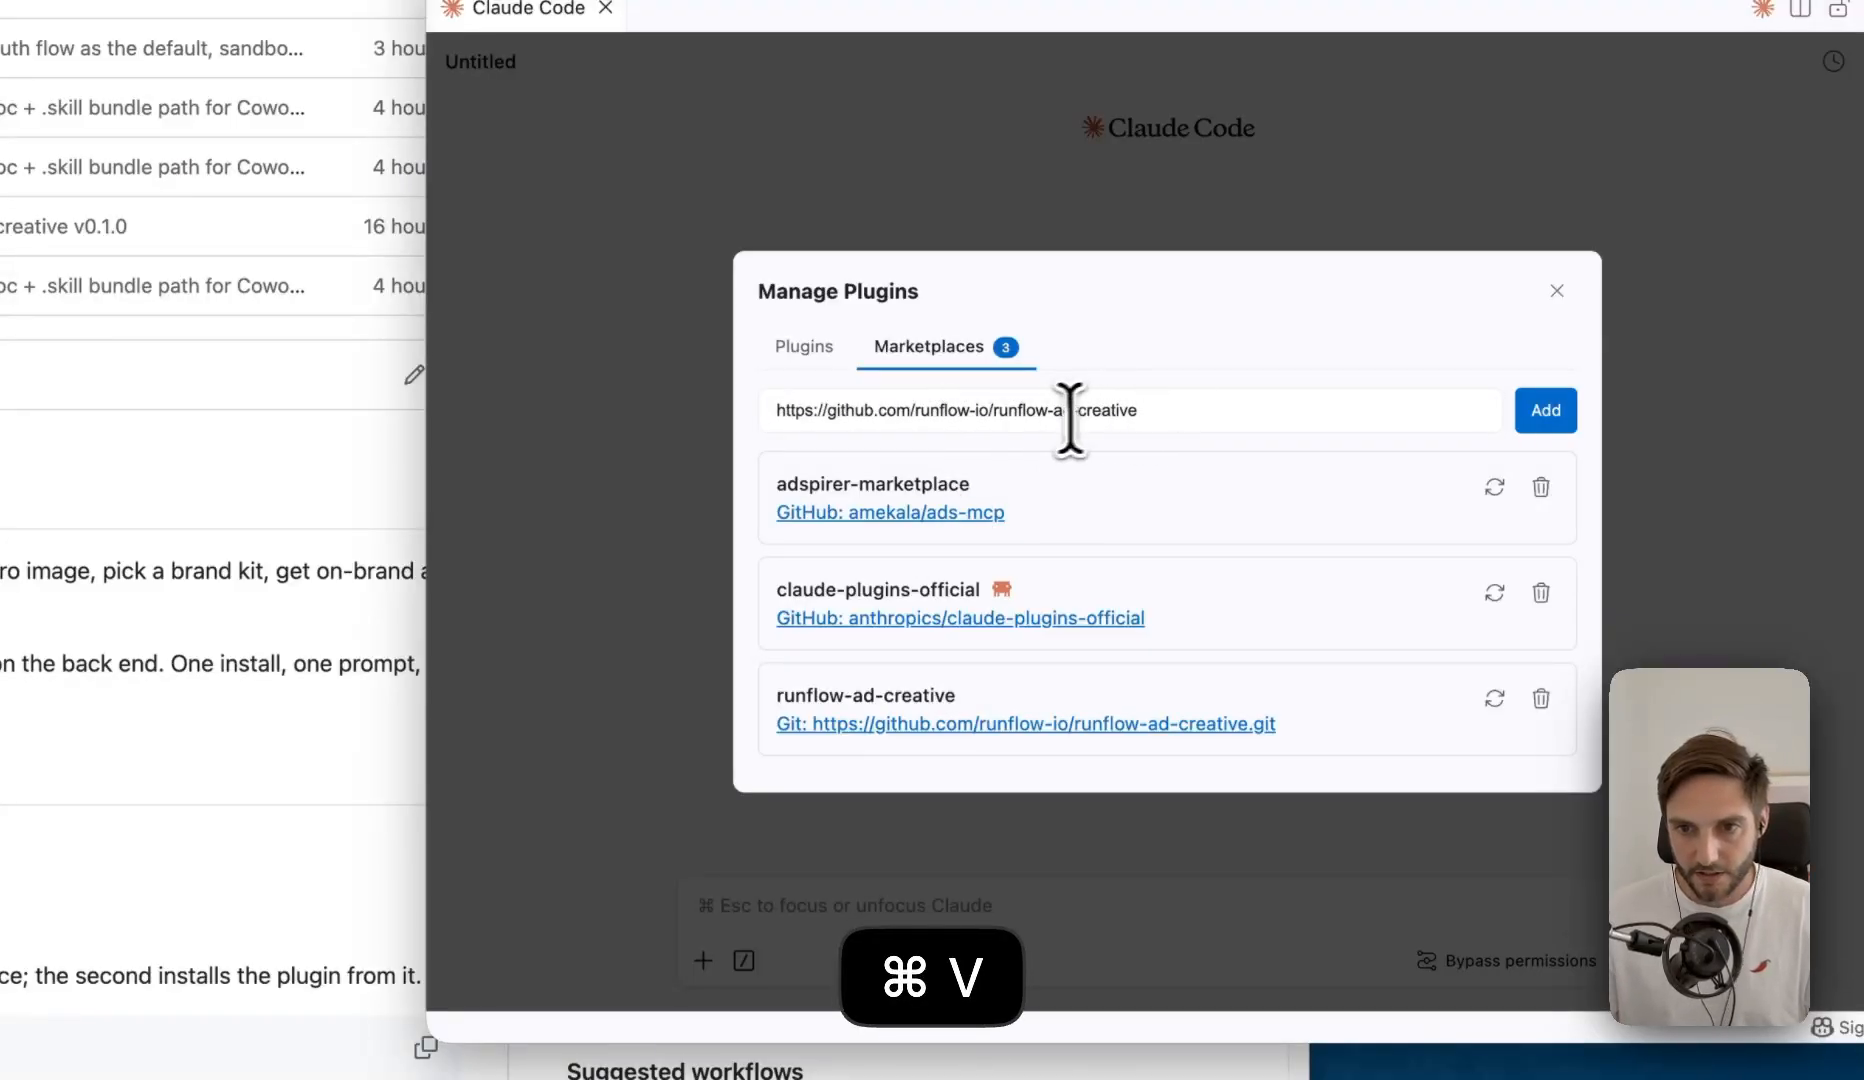
{"action": "left_click_drag", "start_coordinate": [1153, 424], "coordinate": [706, 400]}
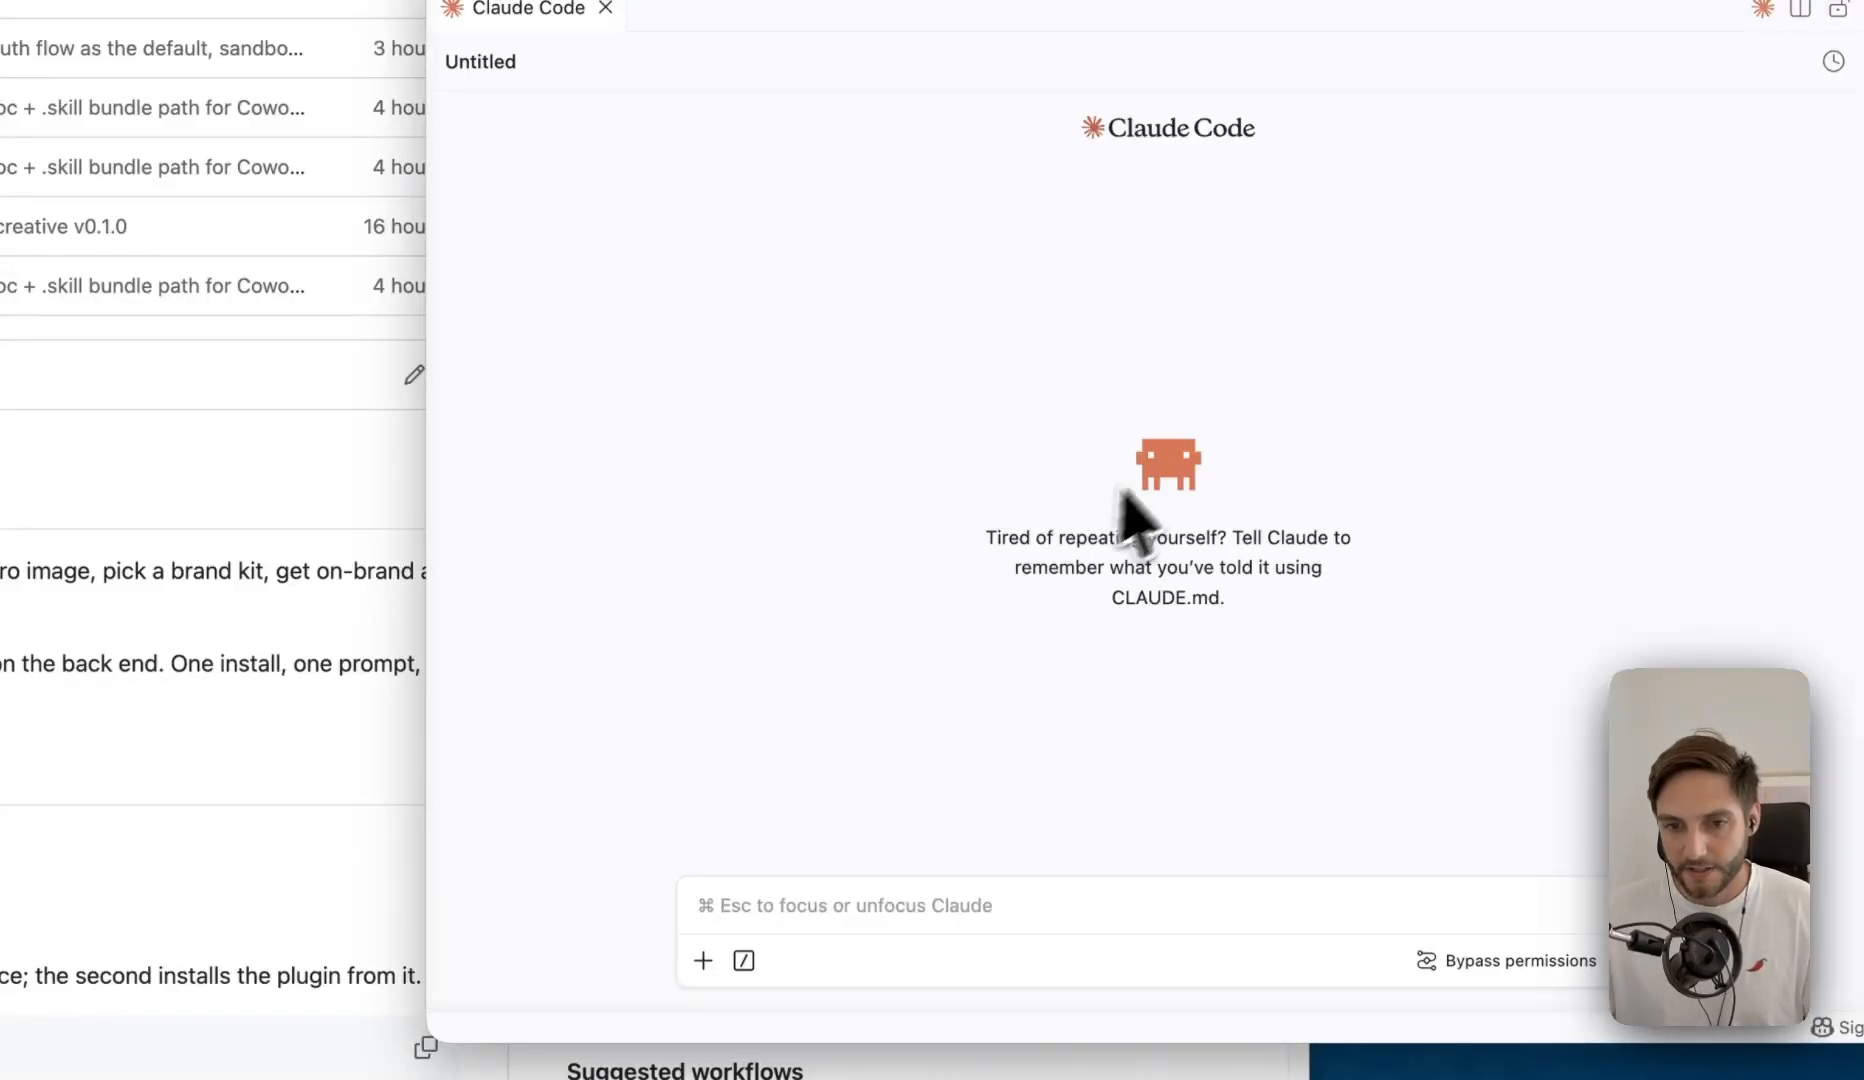
- Open the plugin manager with the /plugin command, check the runflow-ad-creative entry among the marketplaces, and close the manager
{"action": "left_click", "coordinate": [902, 905]}
{"action": "type", "text": "/"}
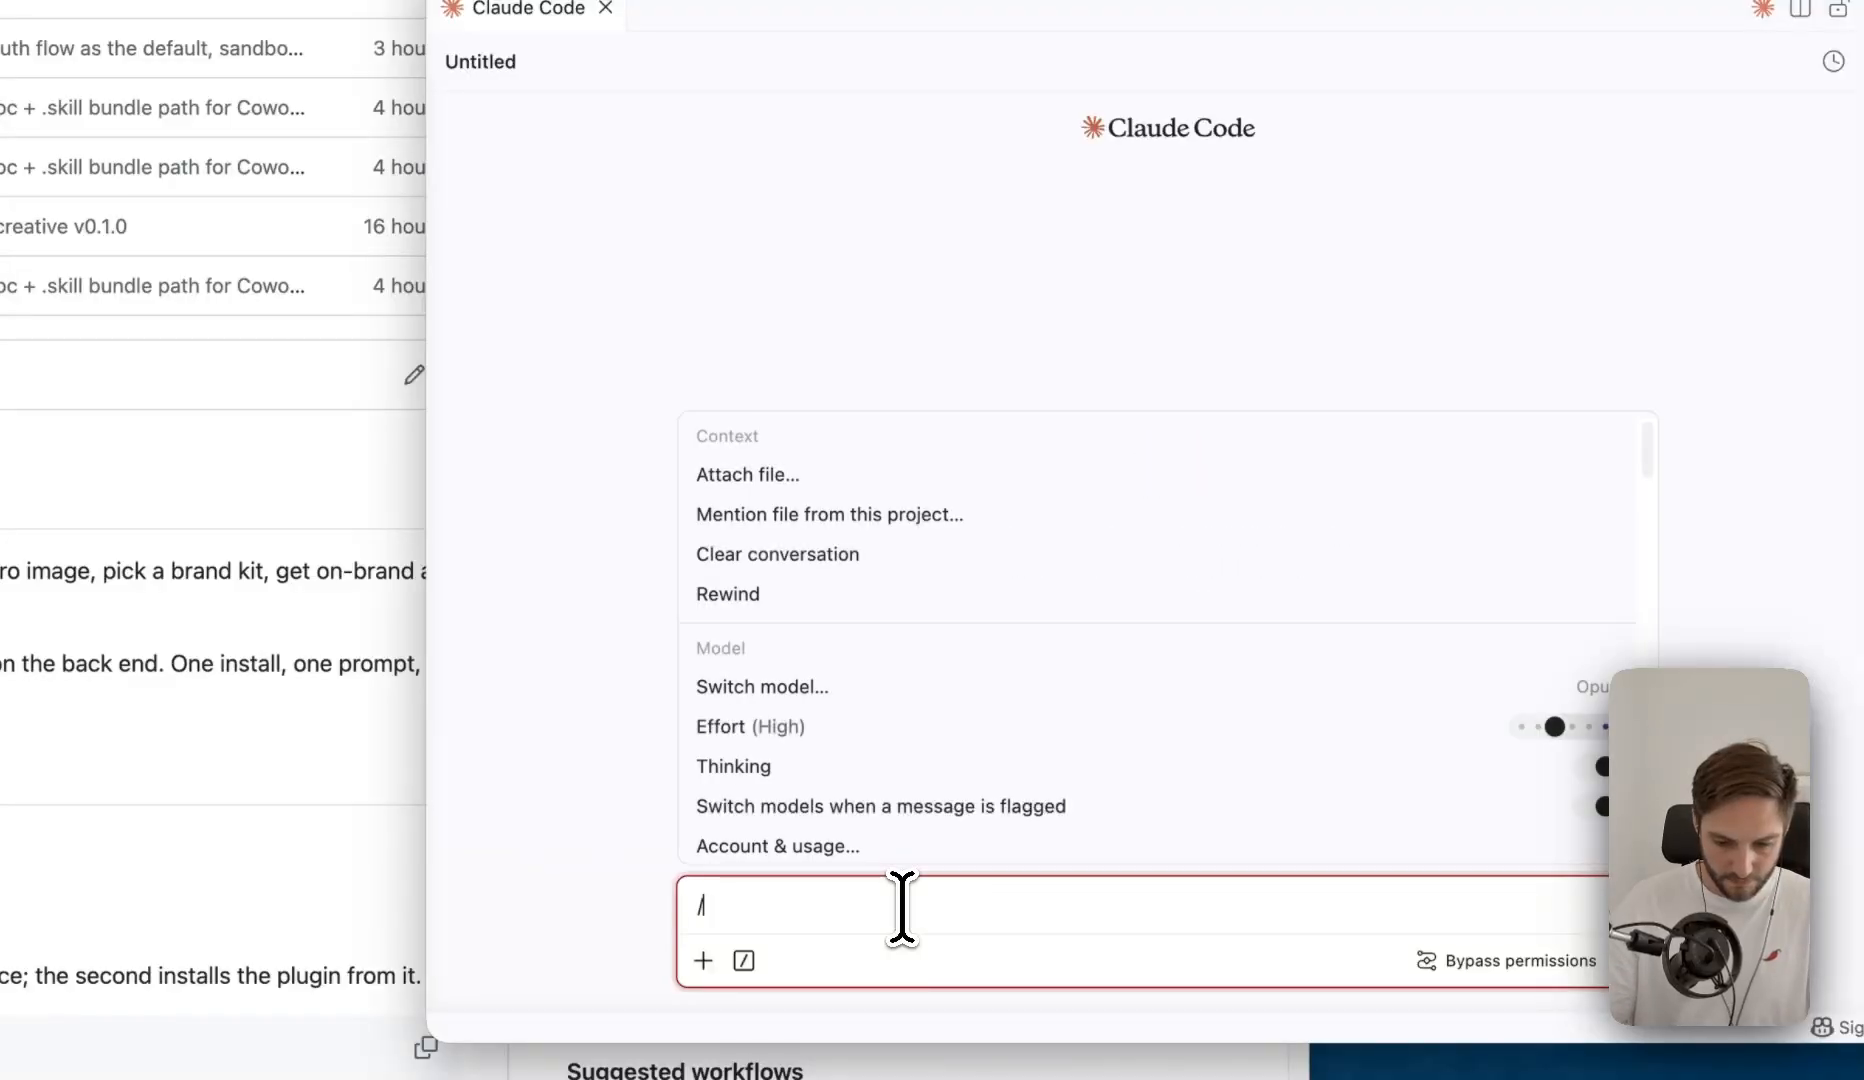
{"action": "type", "text": "plugin"}
{"action": "key", "text": "Return"}
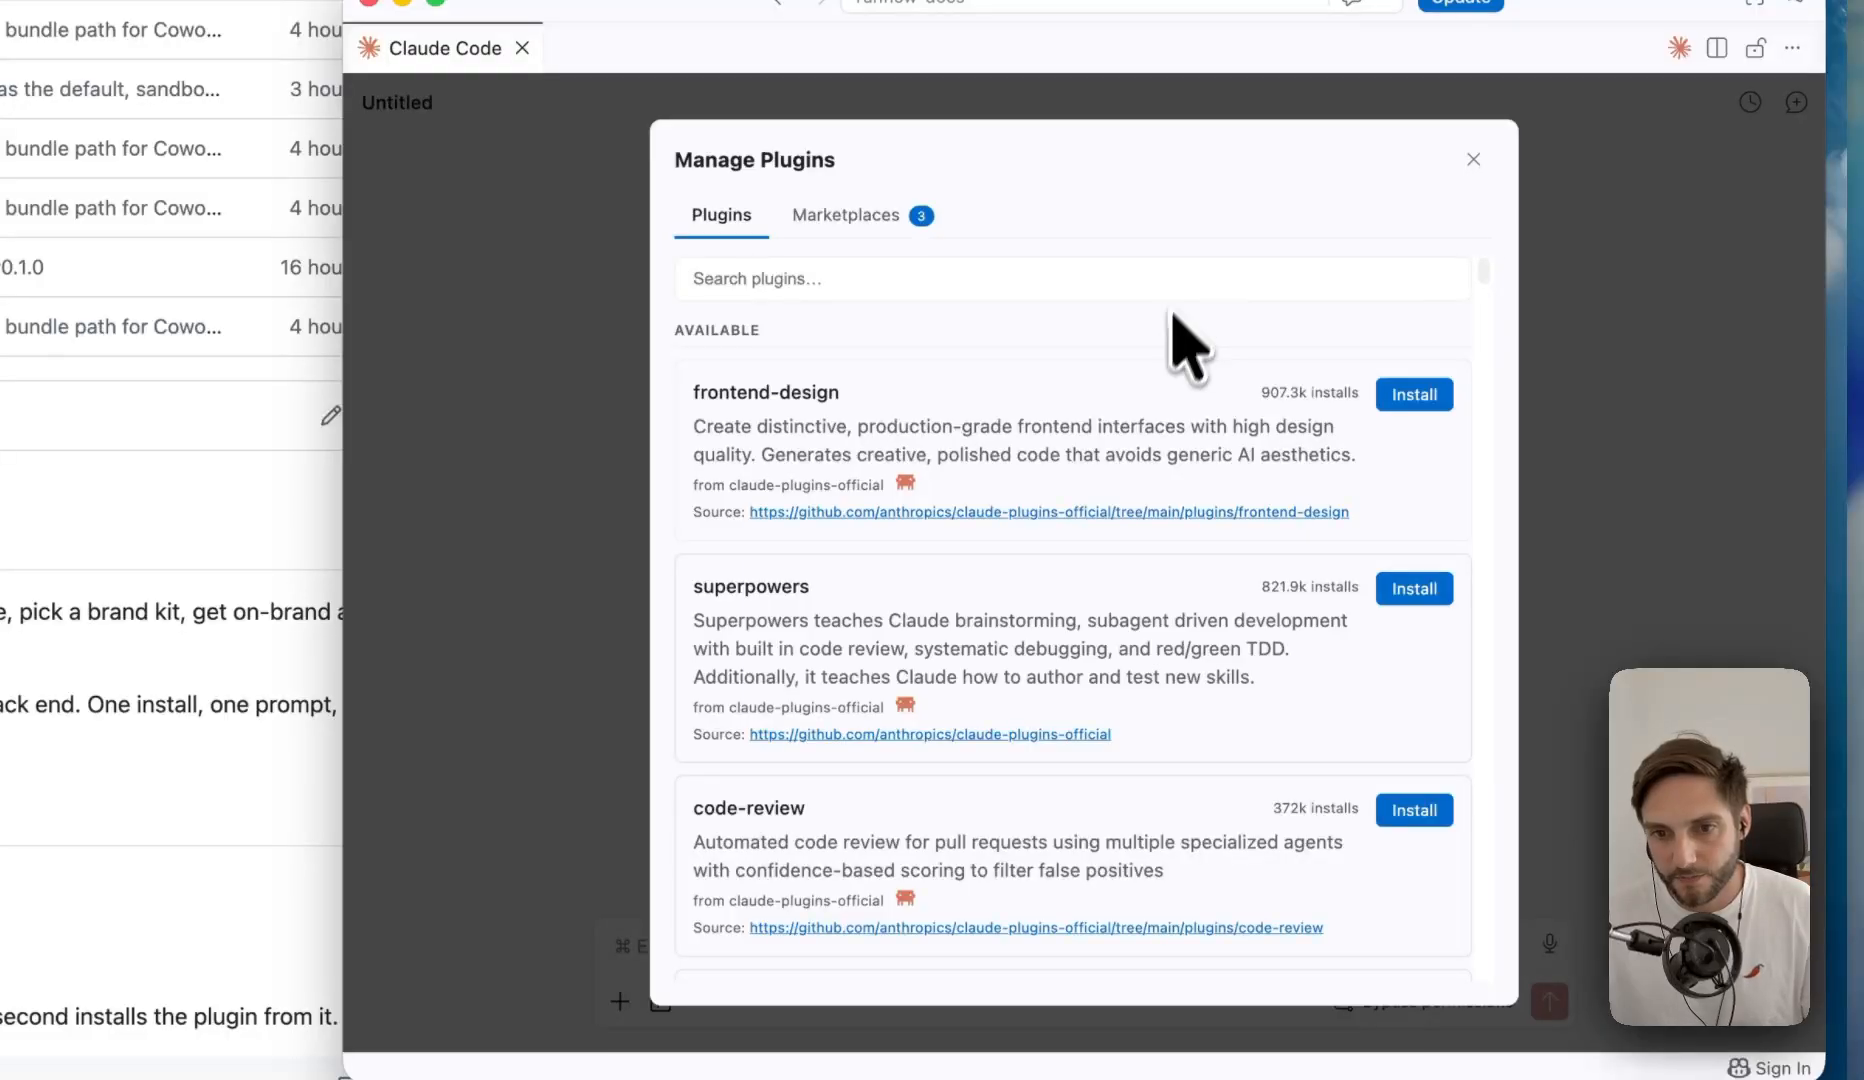
{"action": "scroll", "coordinate": [1160, 400], "scroll_direction": "down", "scroll_amount": 1}
{"action": "left_click", "coordinate": [866, 218]}
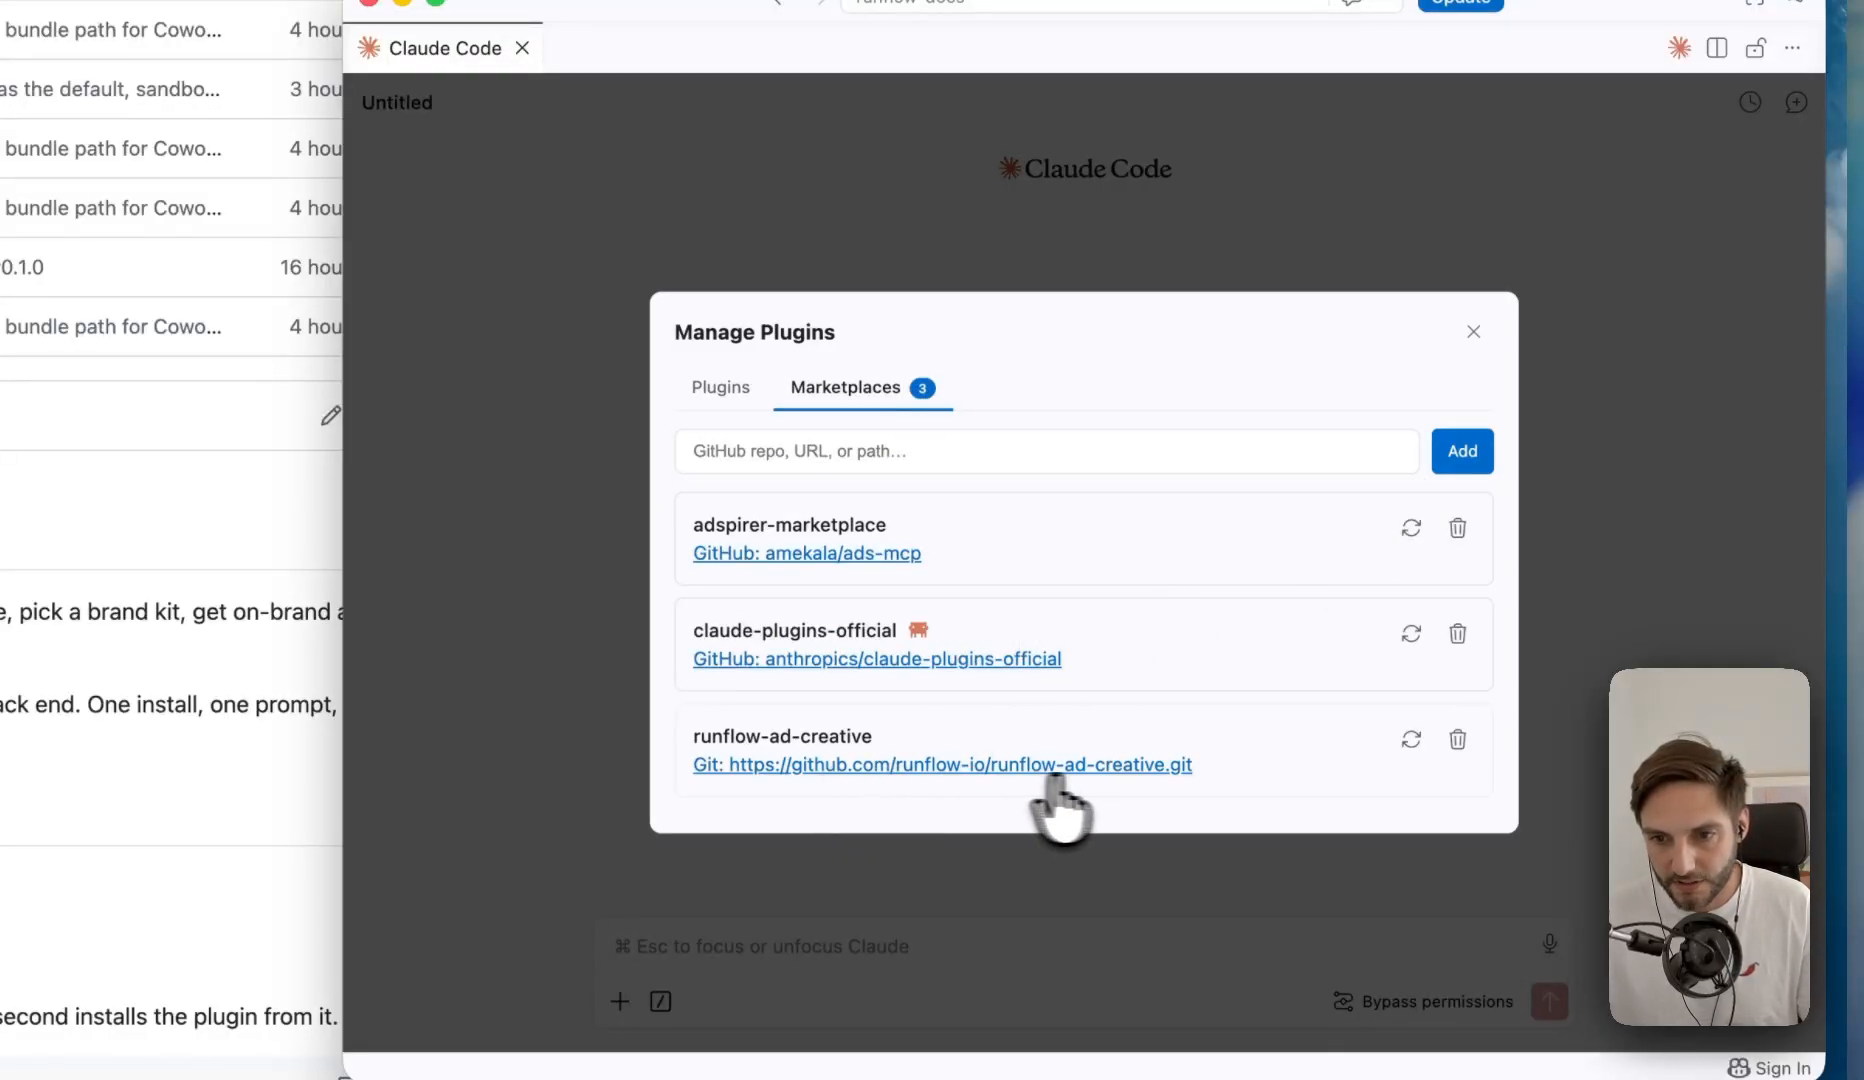
{"action": "left_click", "coordinate": [1474, 334]}
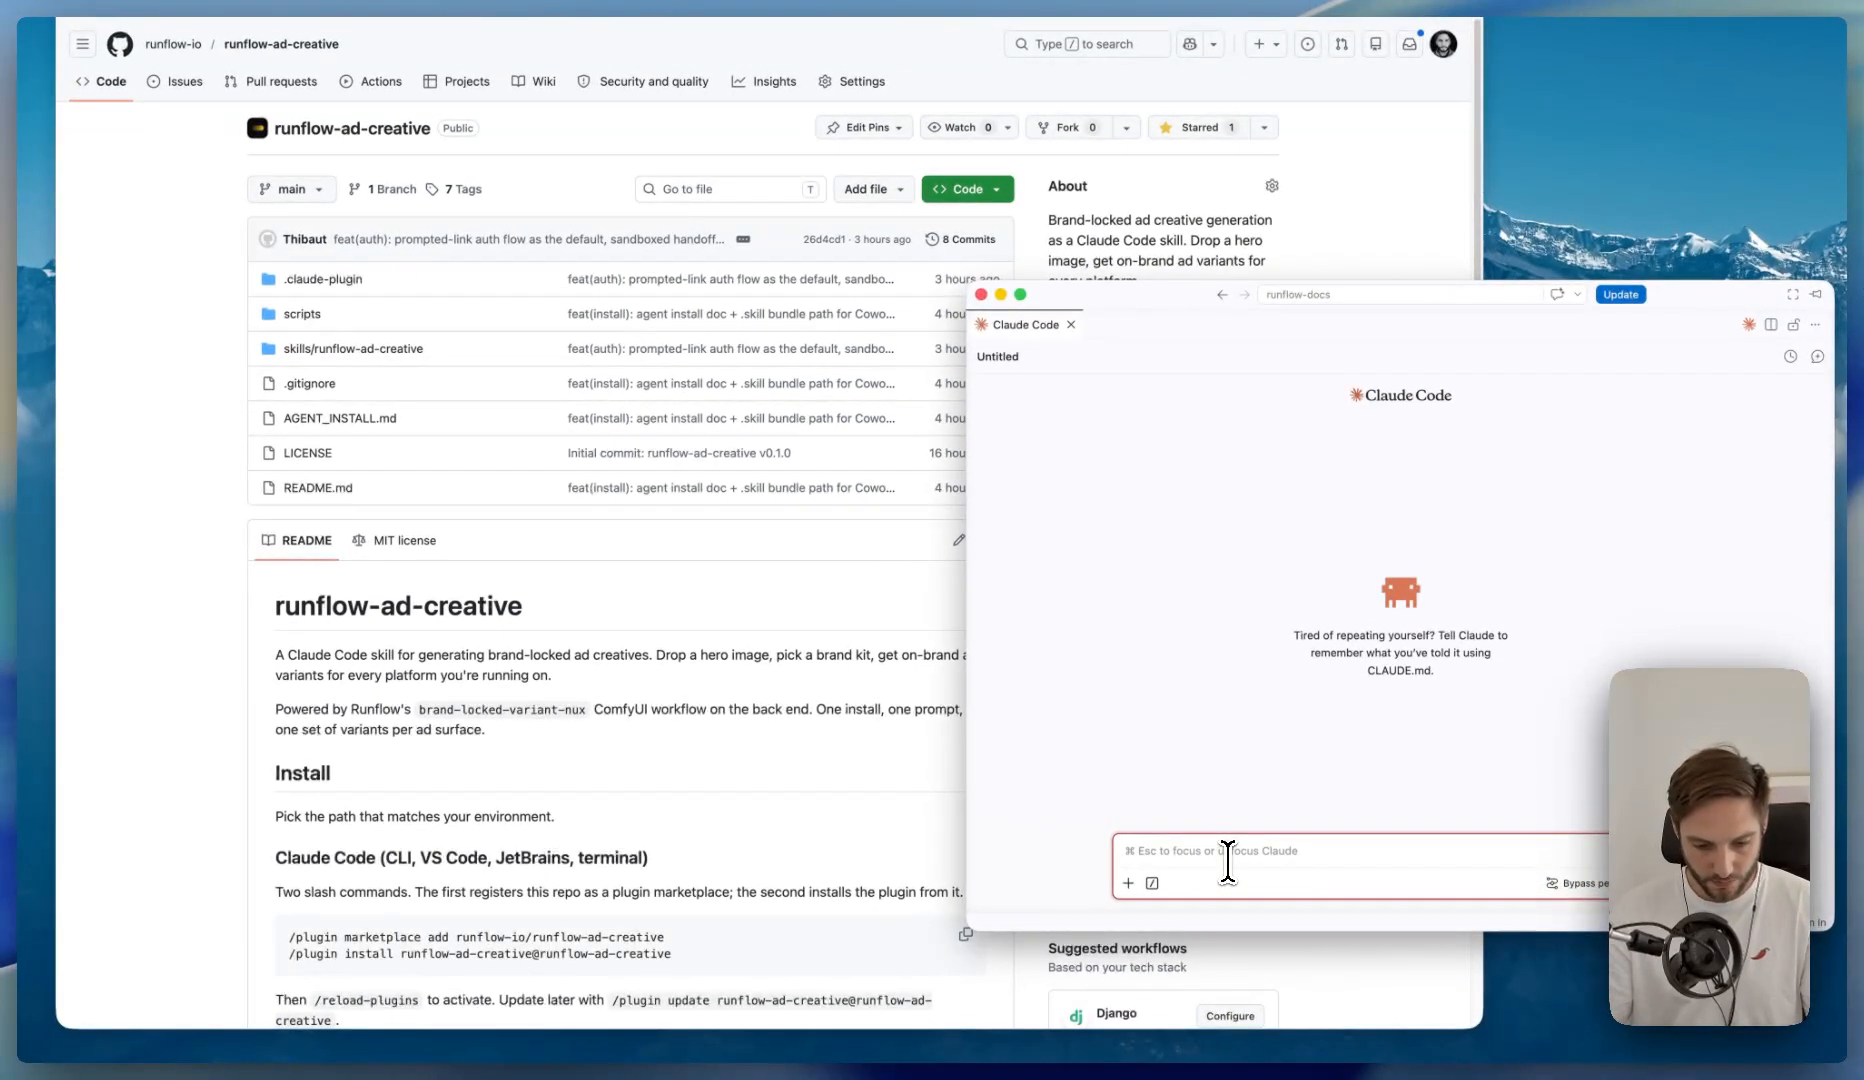
- Send Claude the prompt "can you create an ad for me using the runflow ad creative plugin"
{"action": "type", "text": "can you create an ad for me using the runflow ad c"}
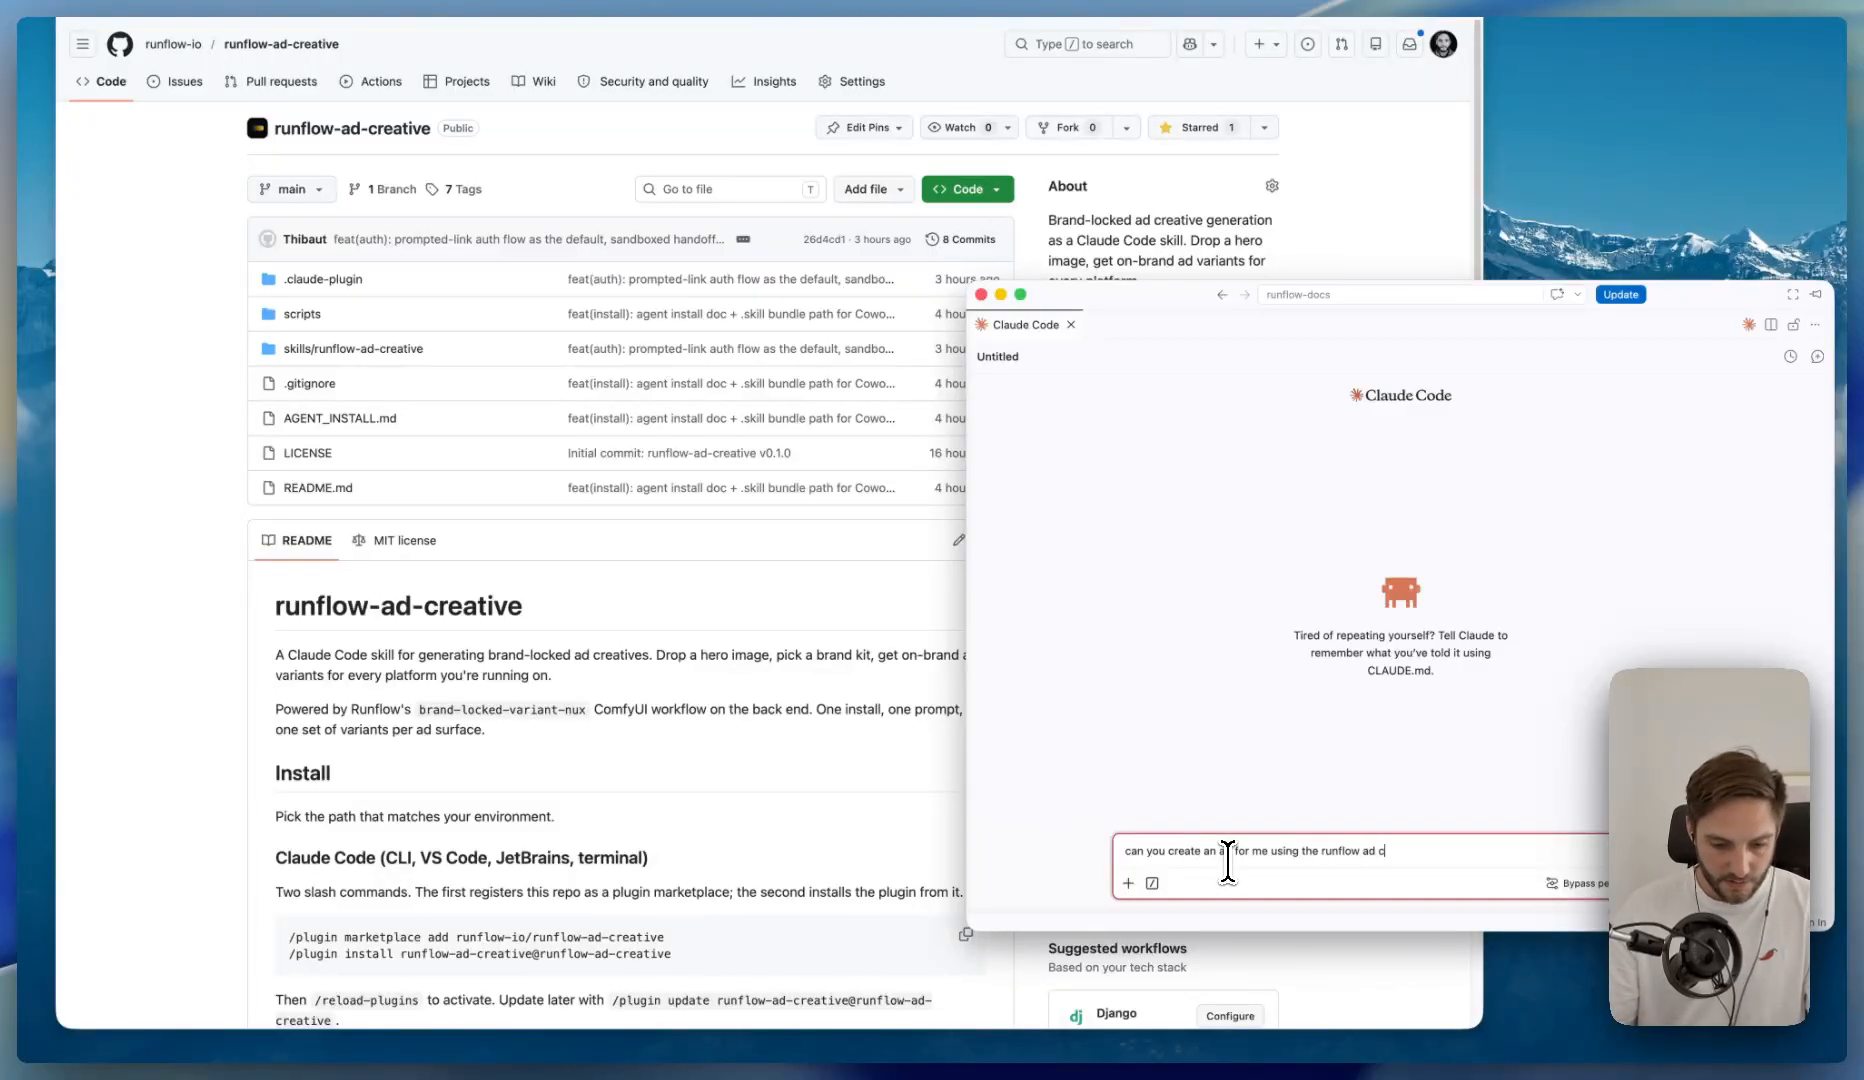
{"action": "type", "text": "reative plugin"}
{"action": "key", "text": "Return"}
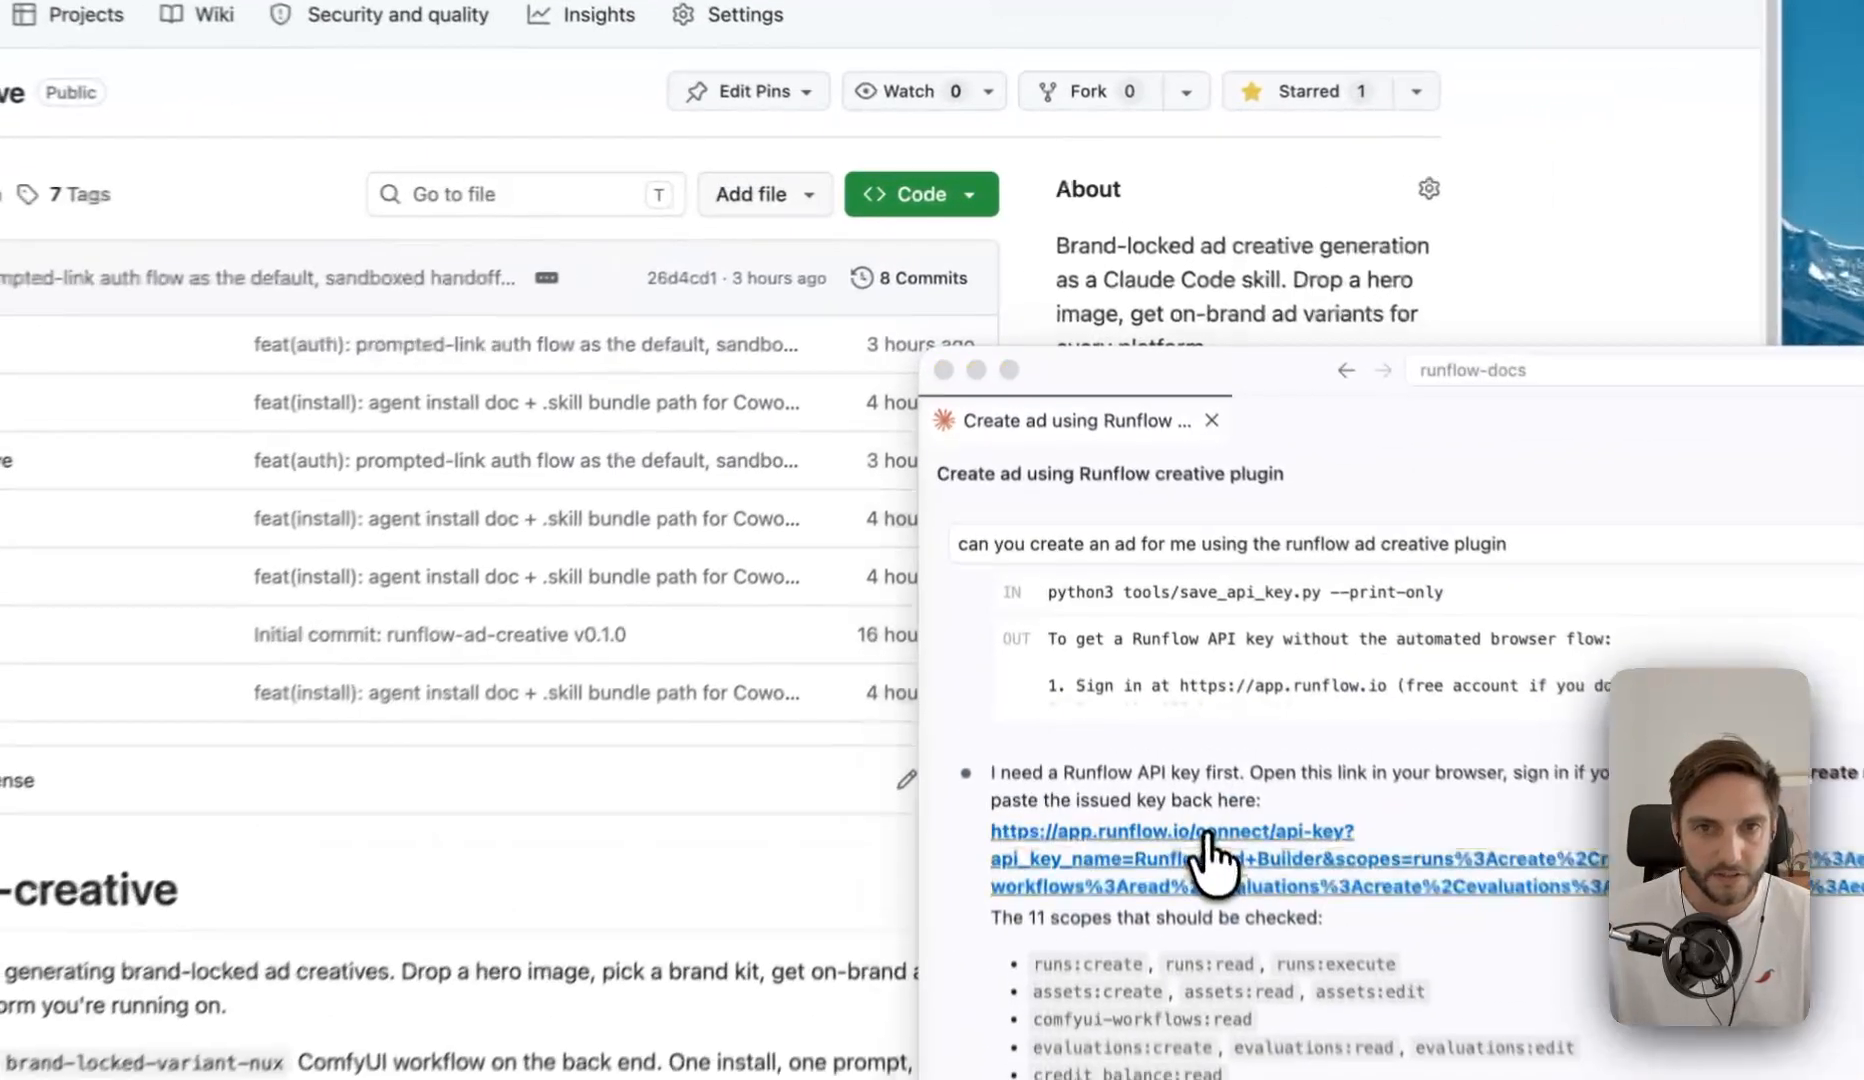
- Follow Claude's Runflow link, create the "Runflow Ad Builder" API key with the preselected scopes, copy the key, and close the page
{"action": "left_click", "coordinate": [1141, 590]}
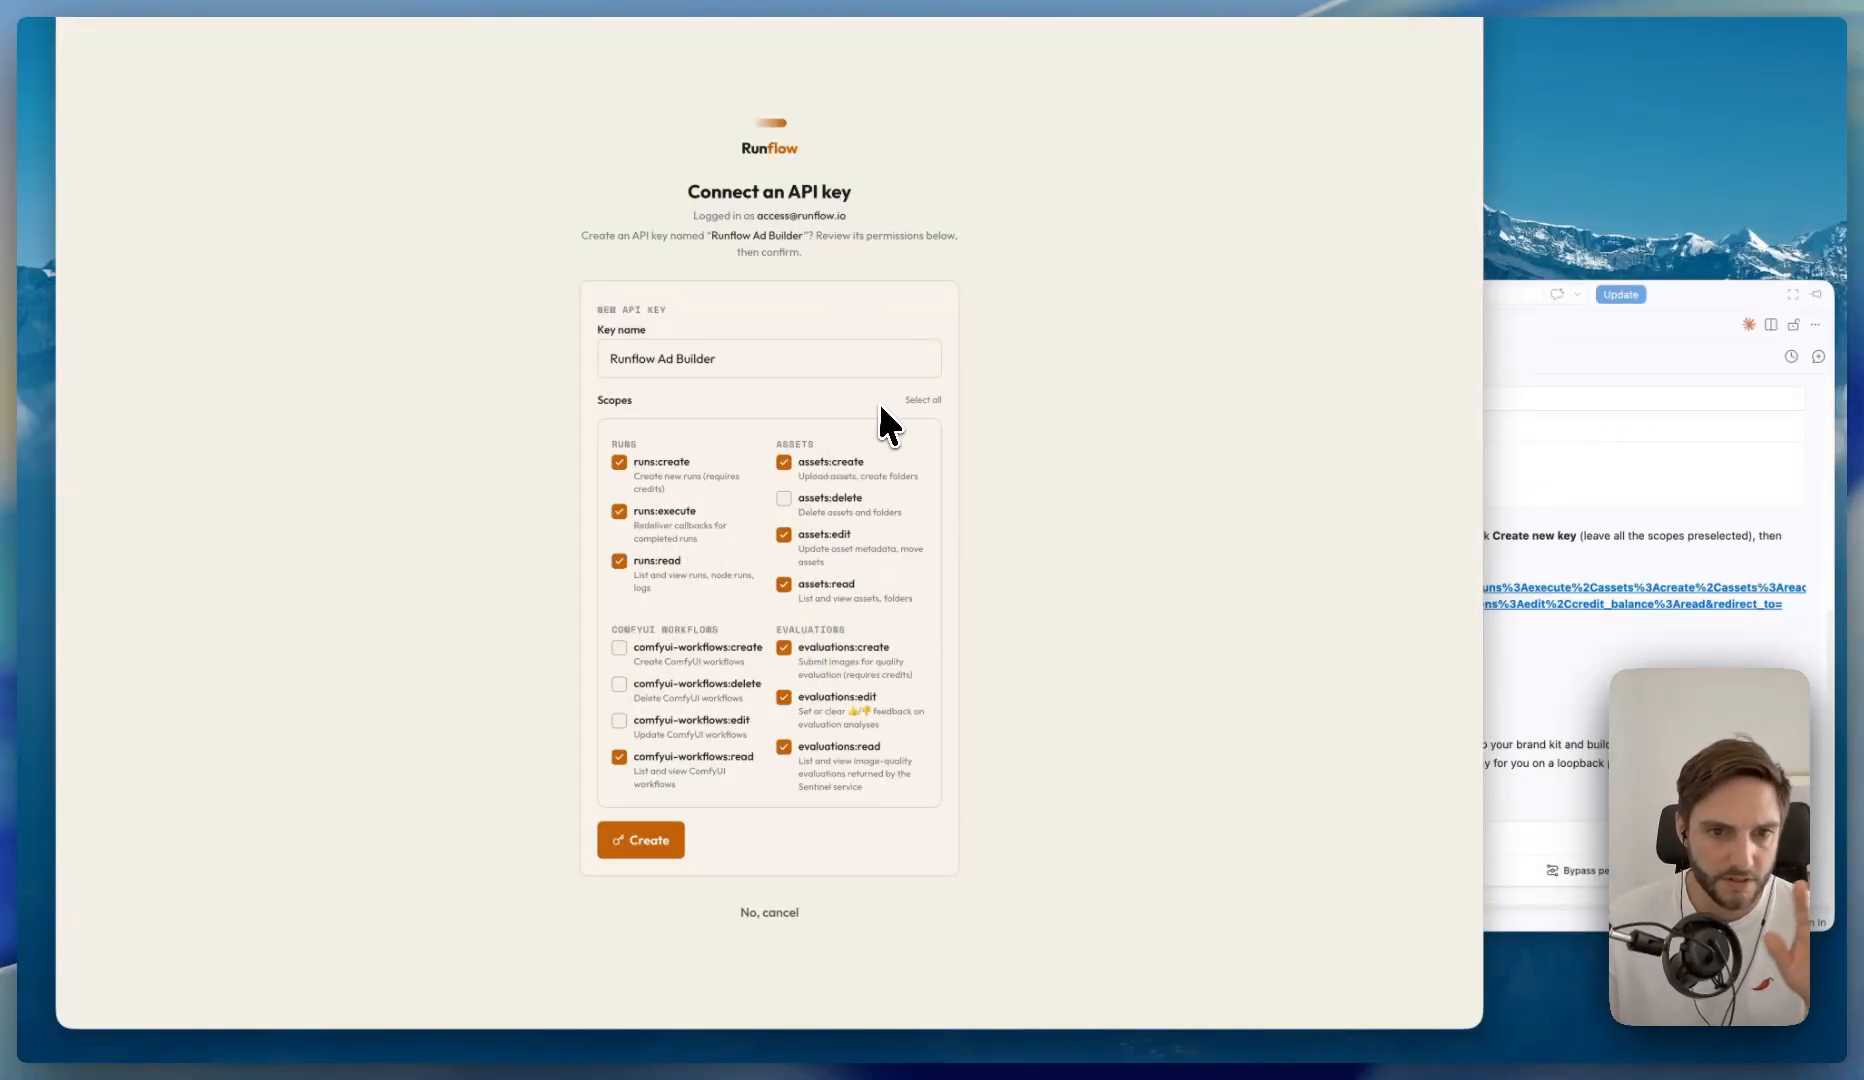
{"action": "left_click", "coordinate": [645, 840]}
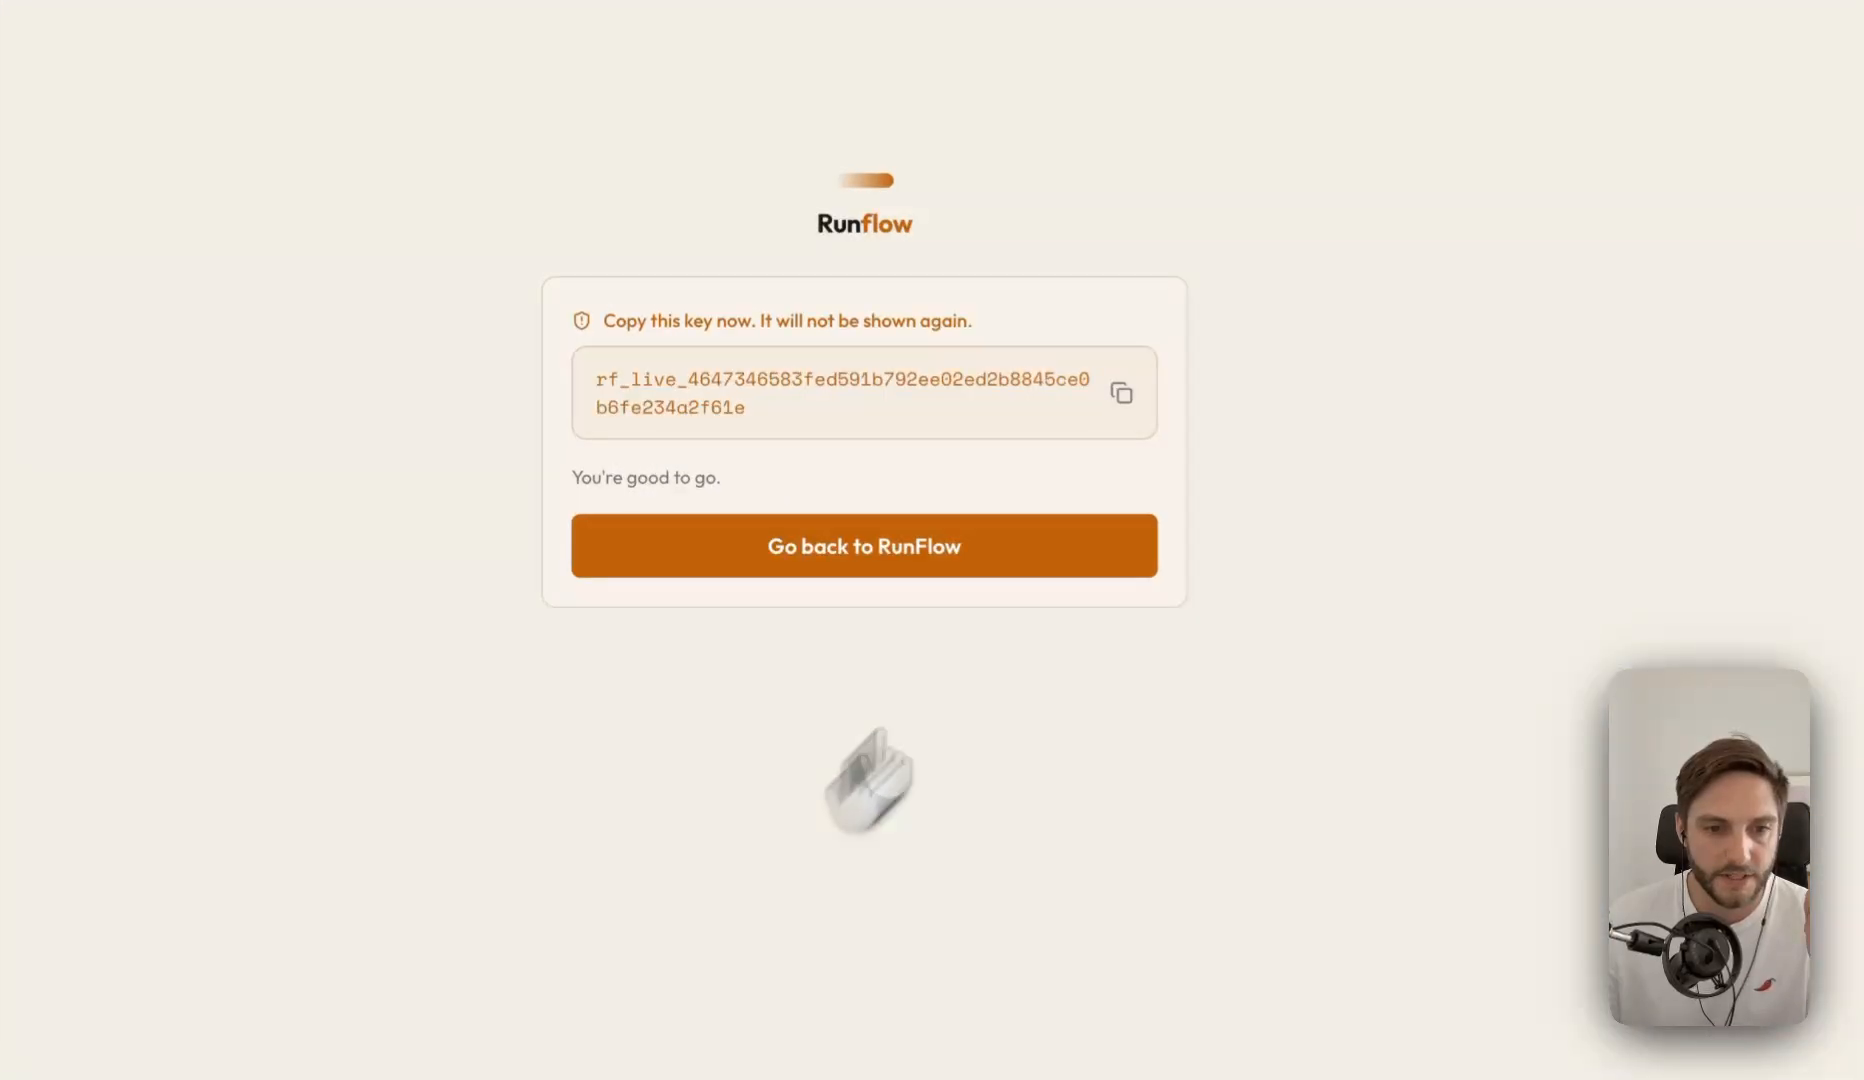
{"action": "left_click", "coordinate": [1122, 392]}
{"action": "left_click", "coordinate": [958, 548]}
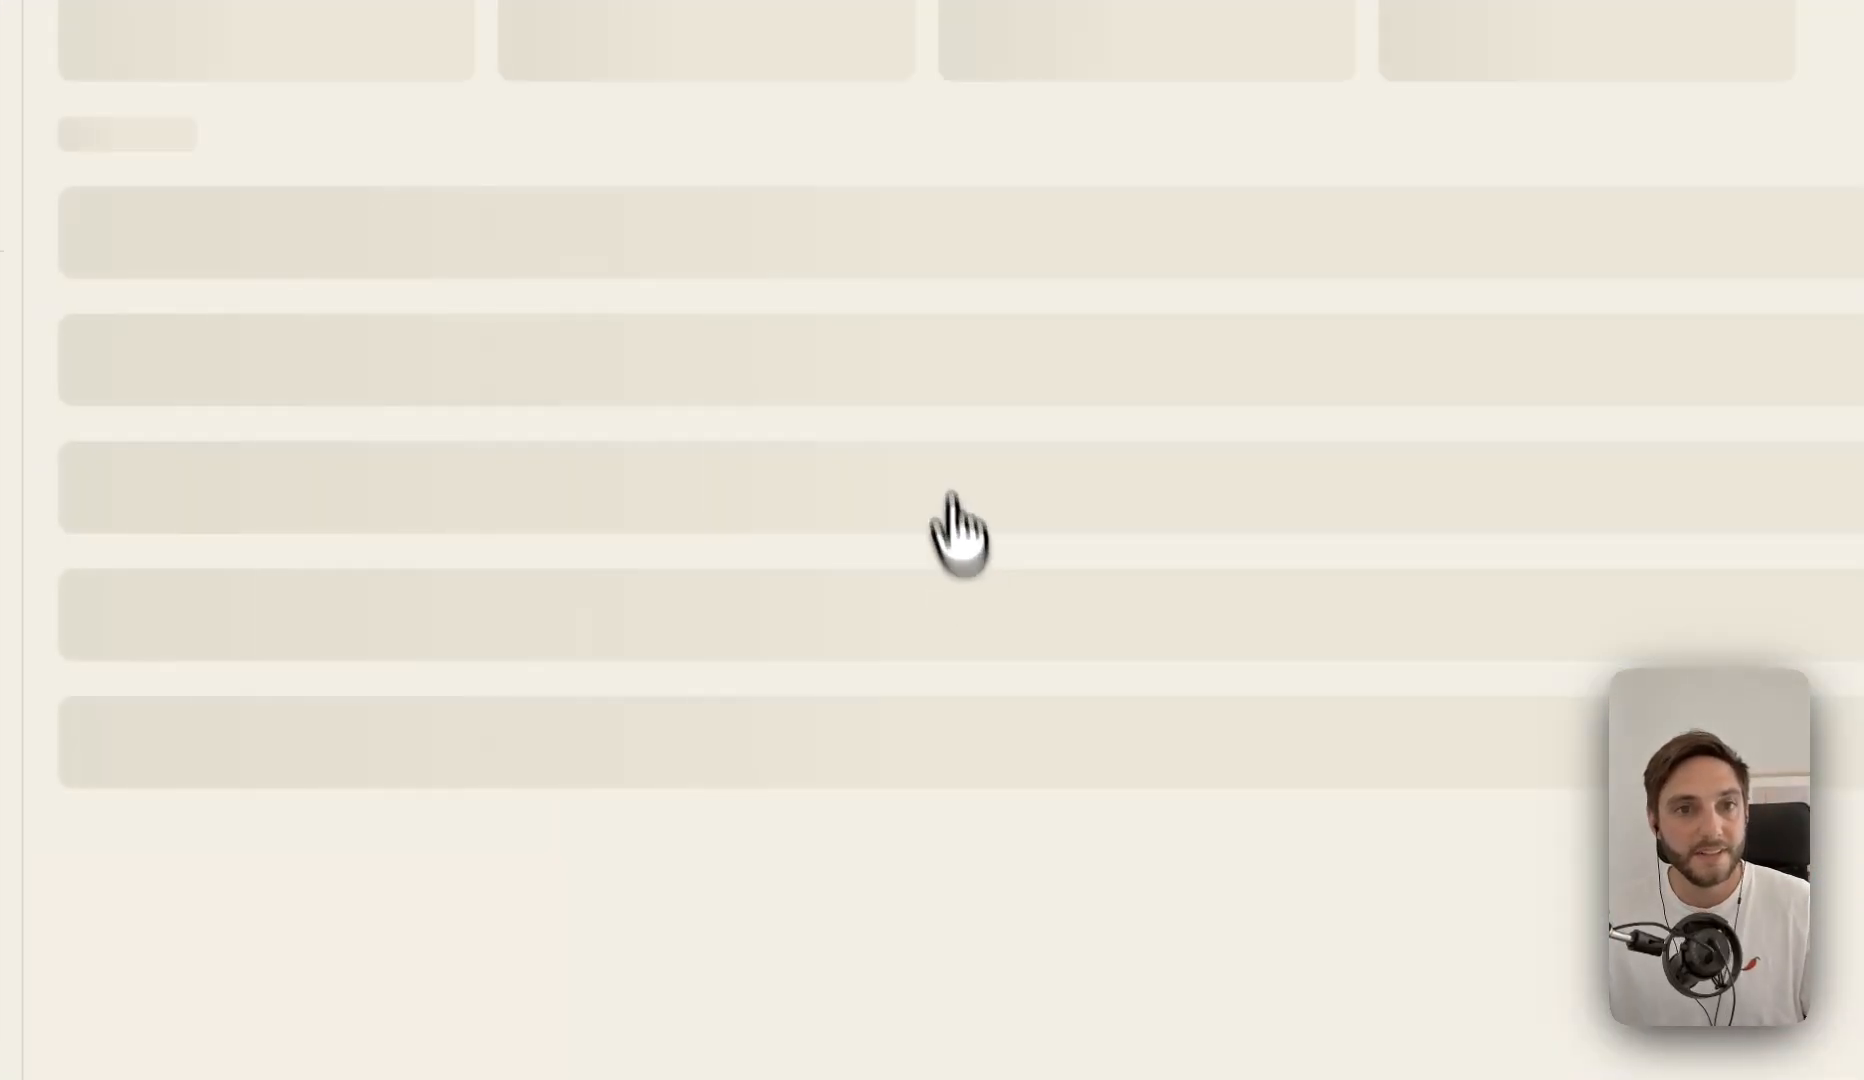
{"action": "key", "text": "super+w"}
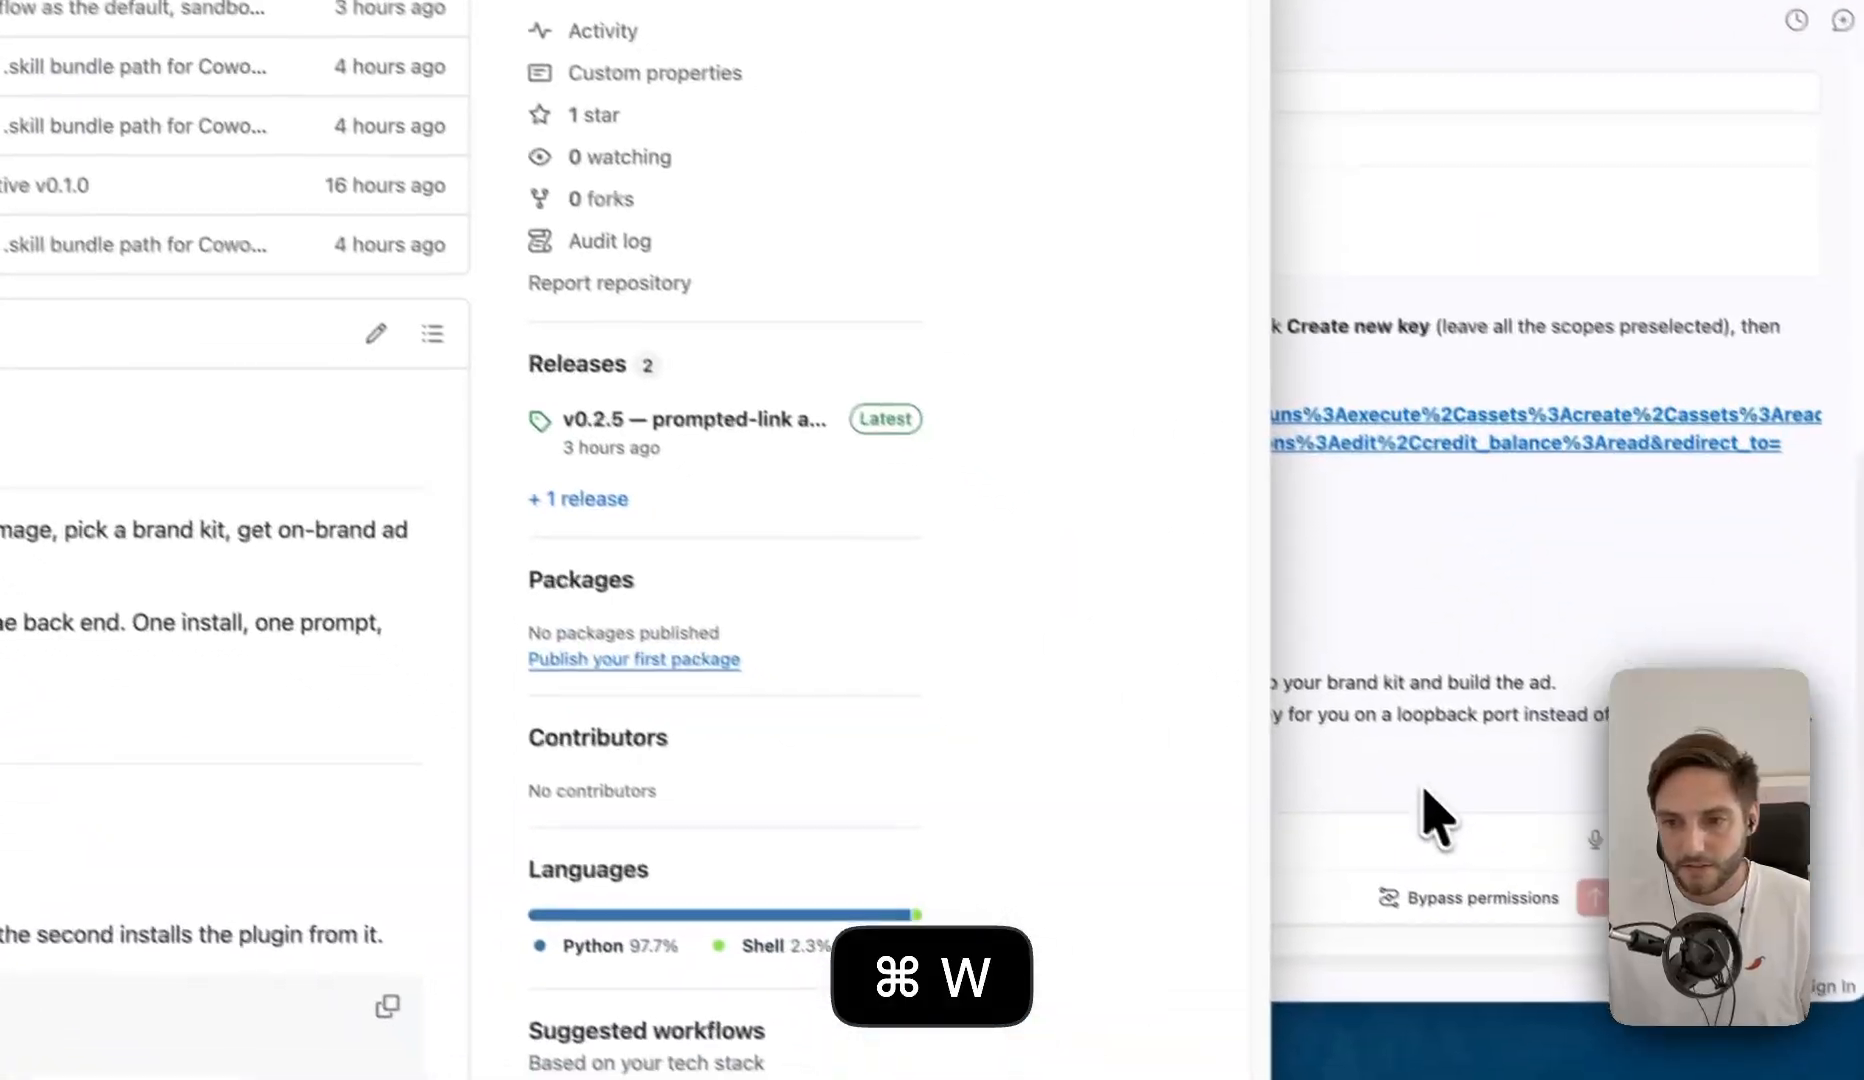
- In Claude Code, paste the Runflow API key, add the note "gere is the temporary key for the showcase video", and send it
{"action": "left_click", "coordinate": [1427, 810]}
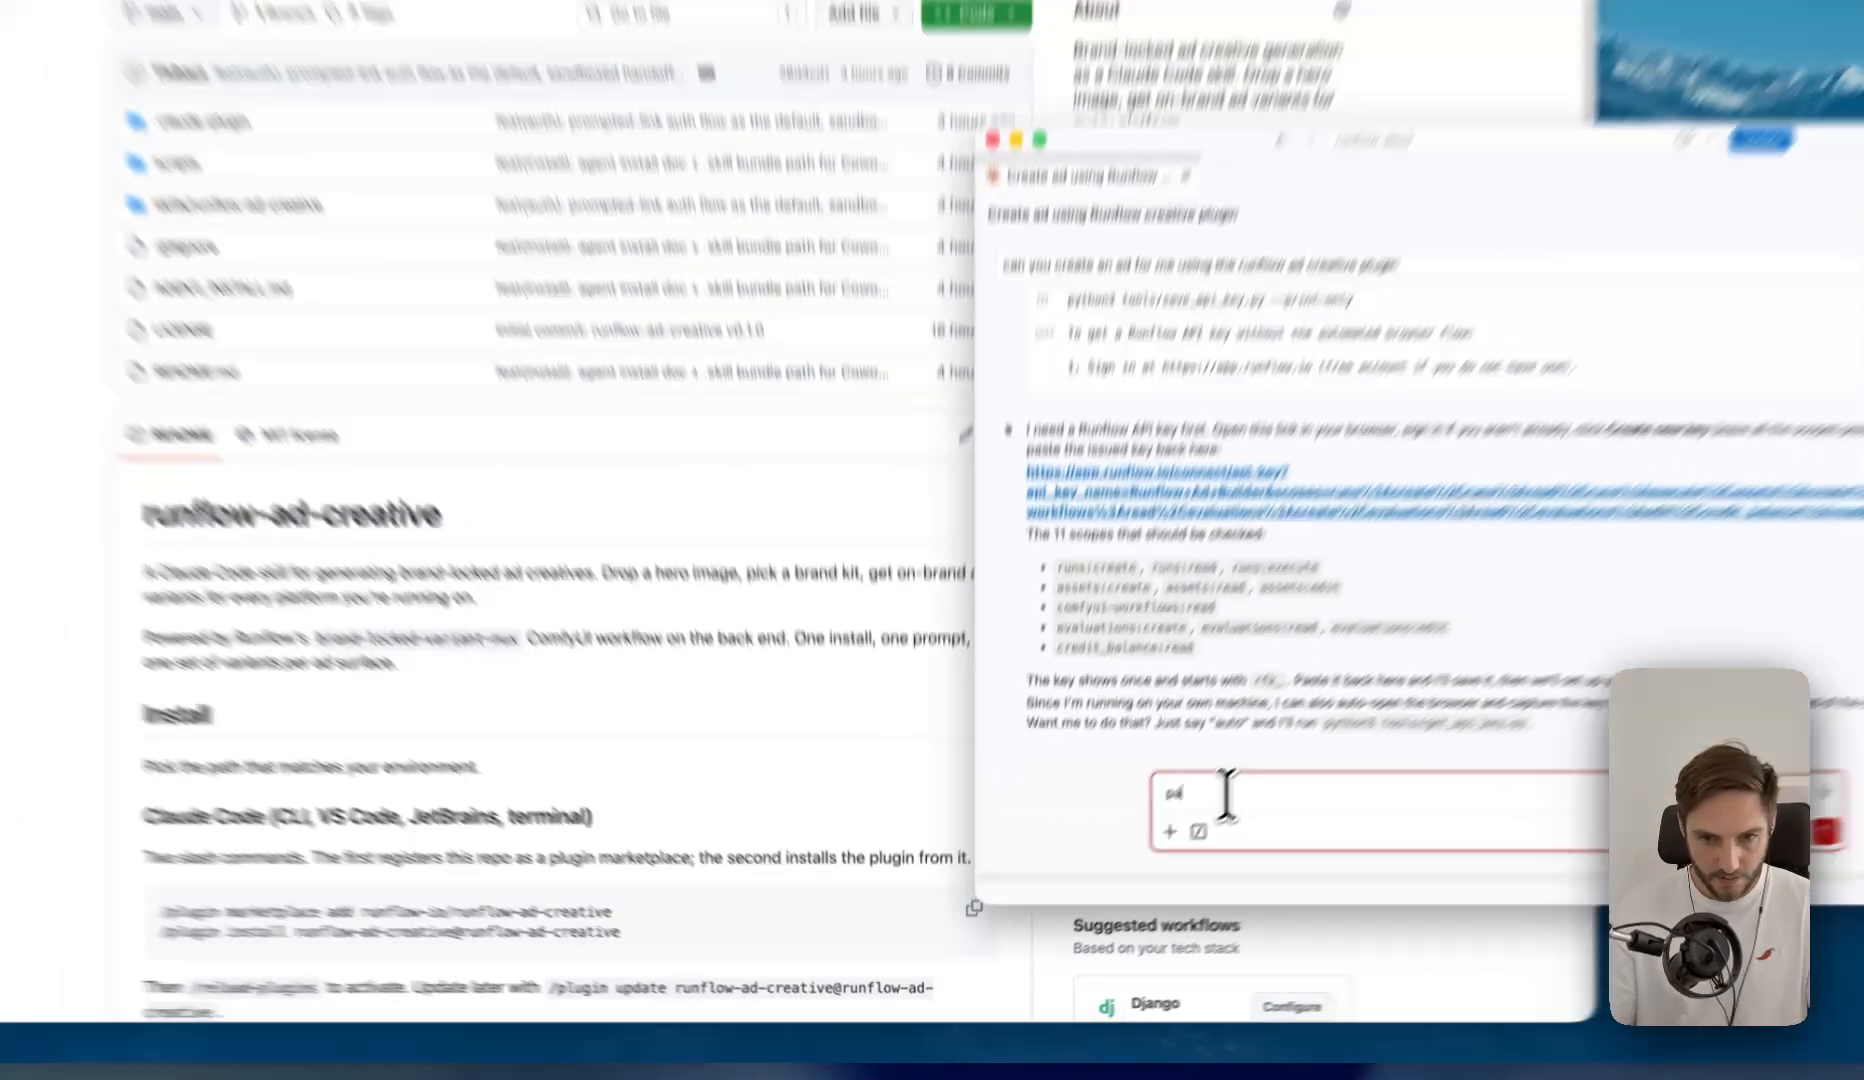
{"action": "key", "text": "BackSpace"}
{"action": "key", "text": "super+v"}
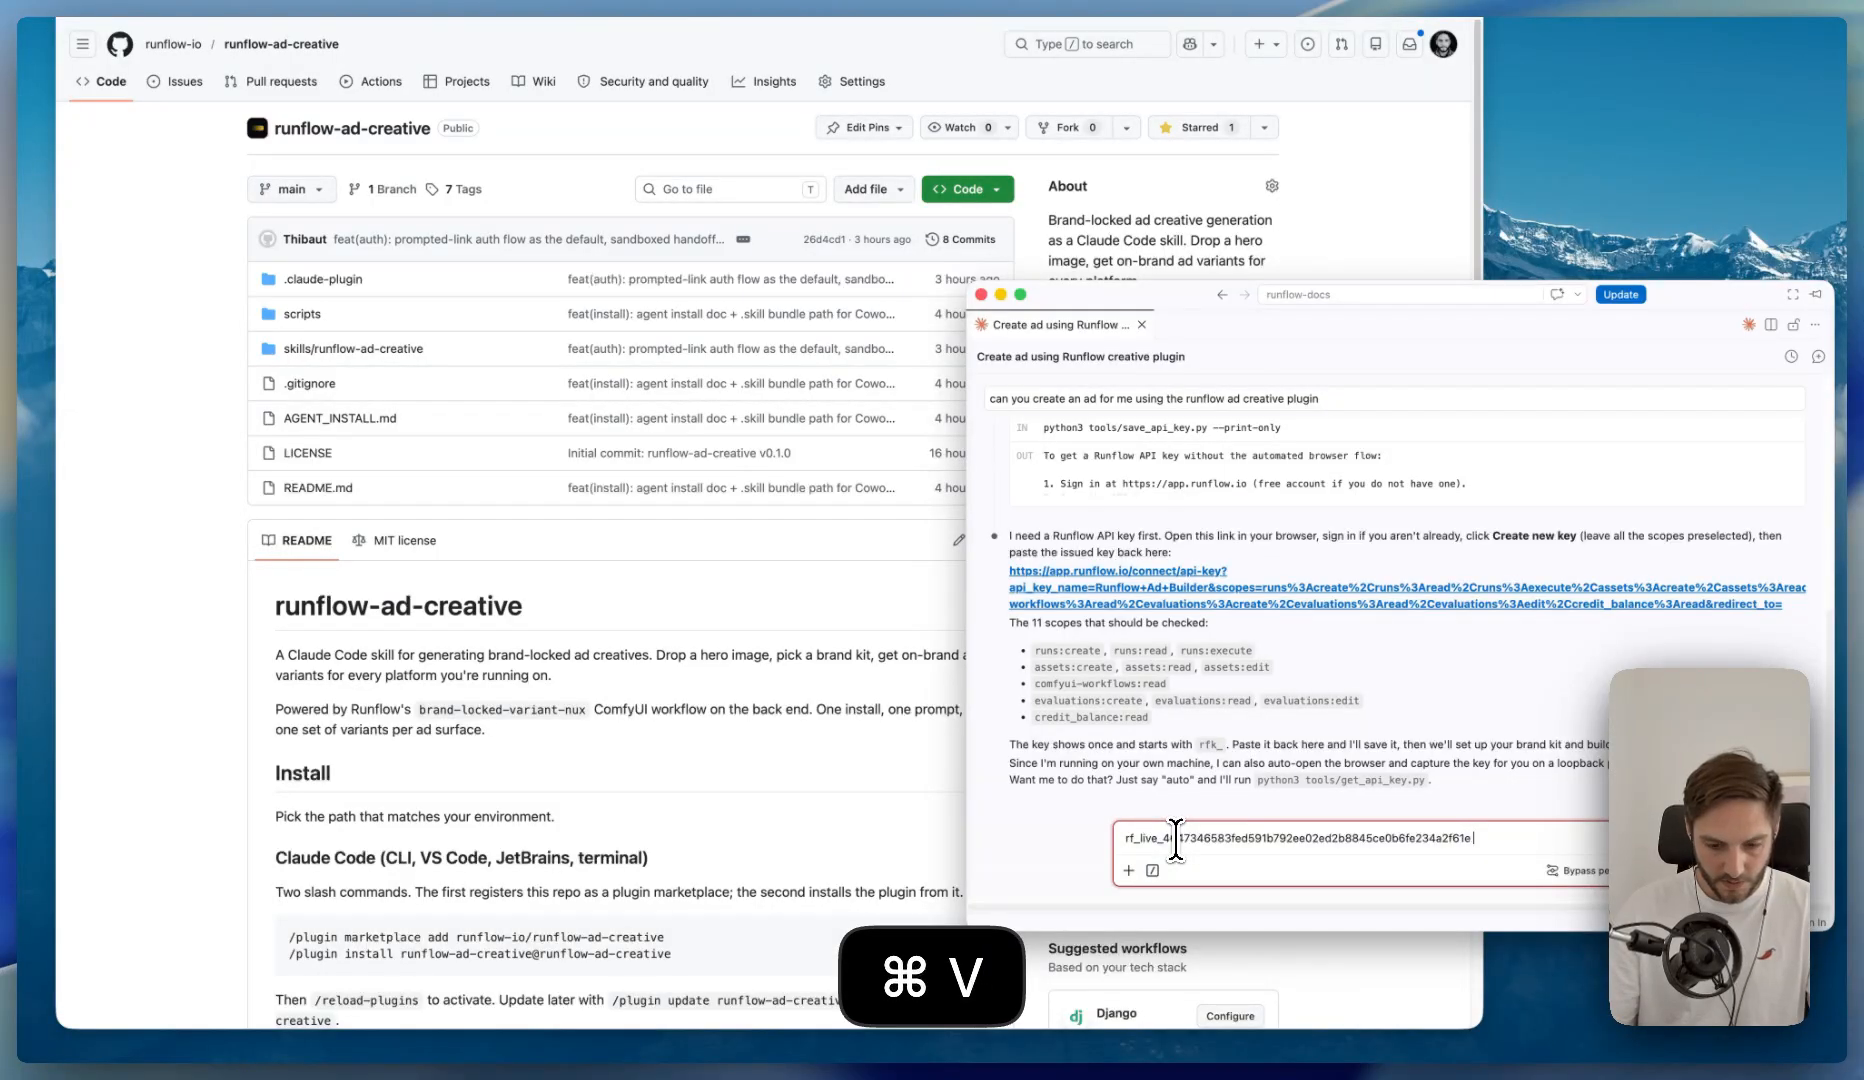
{"action": "type", "text": "gere is the temporary key"}
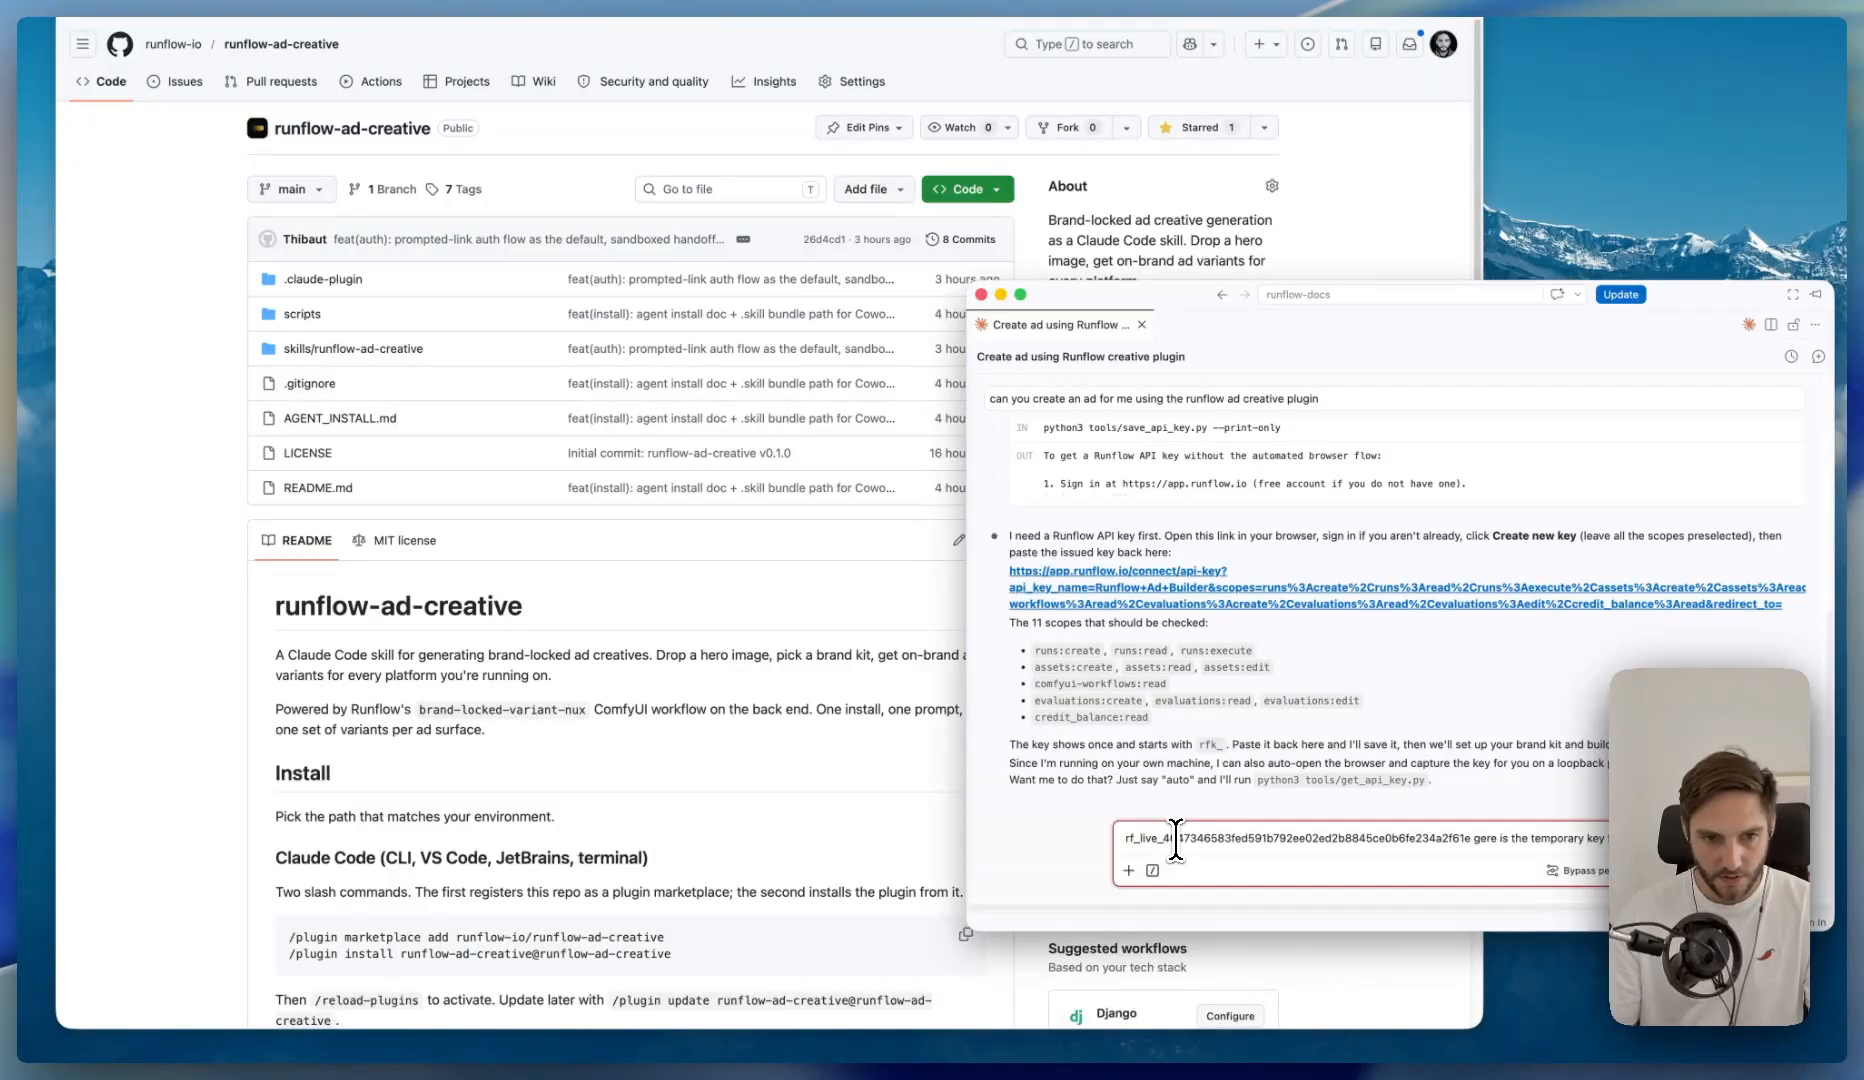
{"action": "type", "text": "showcase video"}
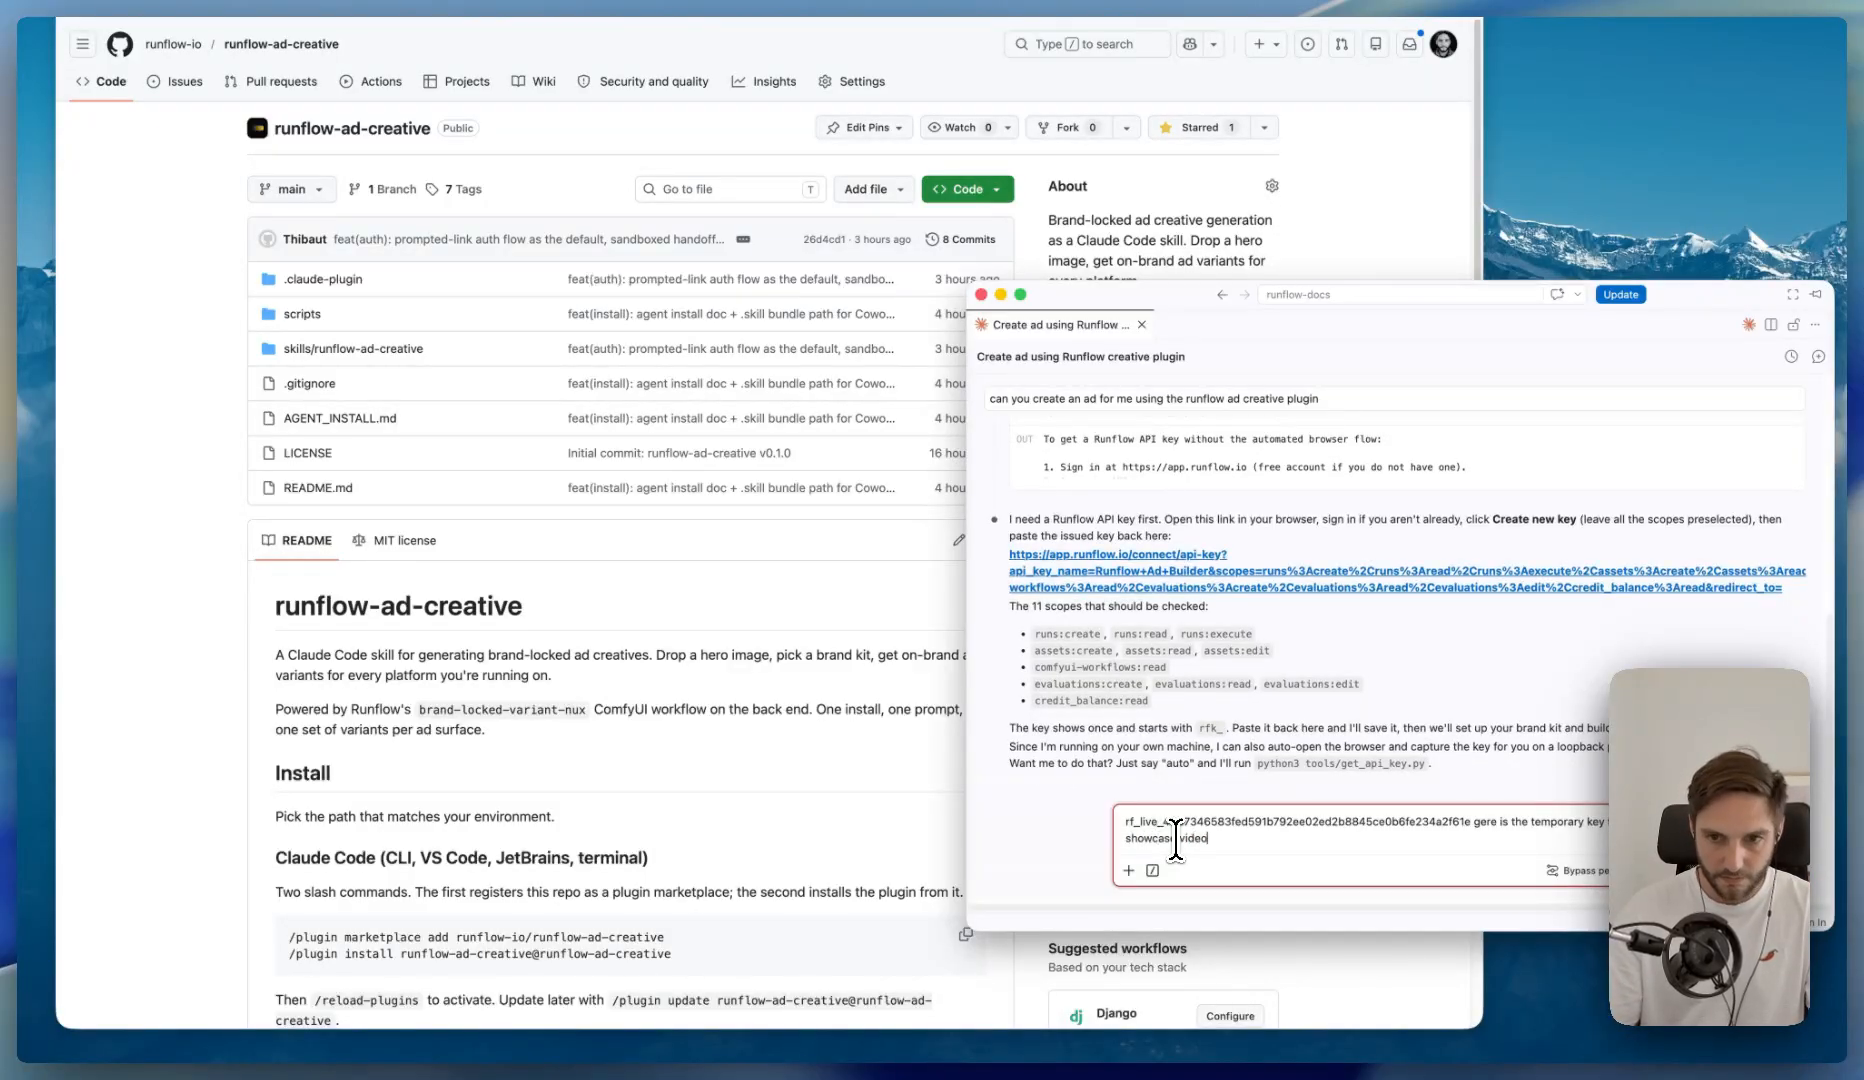
{"action": "key", "text": "Return"}
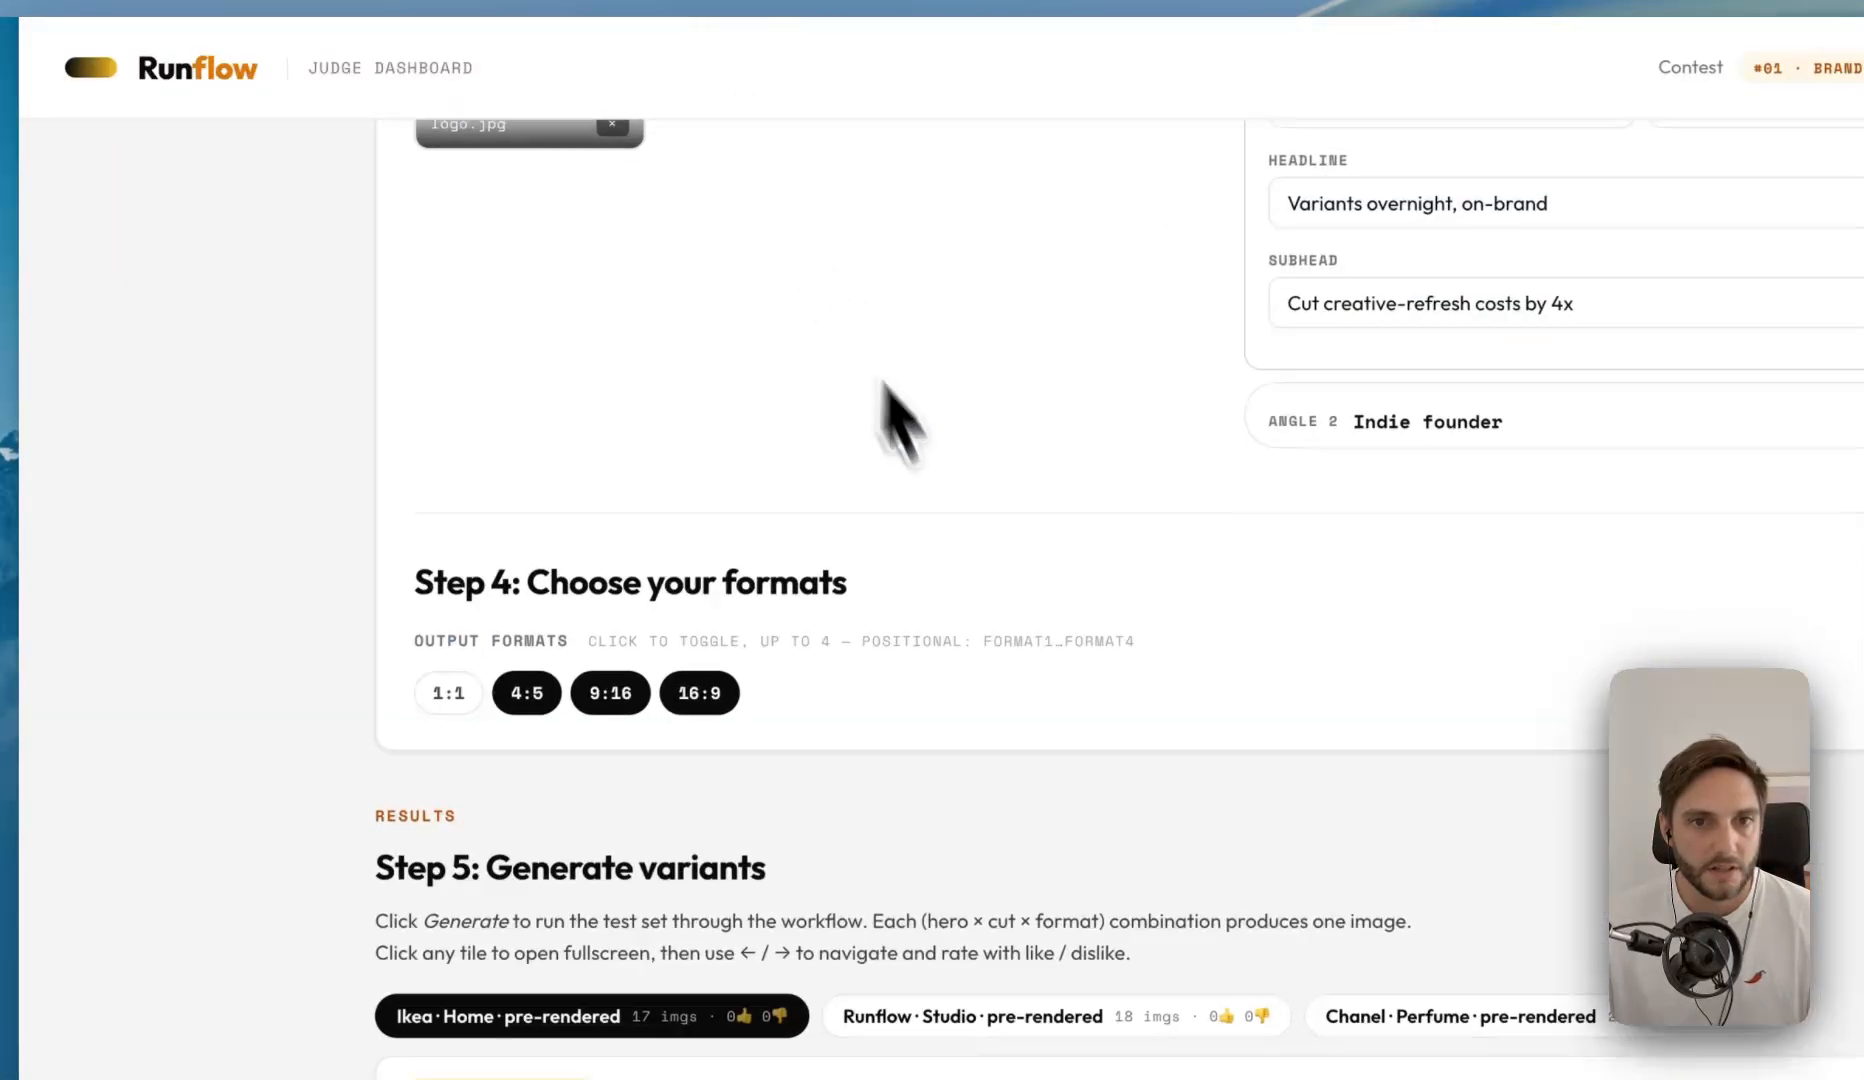
- In the Runflow judge dashboard, review the Ikea brand kit's logo and colors and set its font to Ikea Sans
{"action": "scroll", "coordinate": [882, 383], "scroll_direction": "up", "scroll_amount": 5}
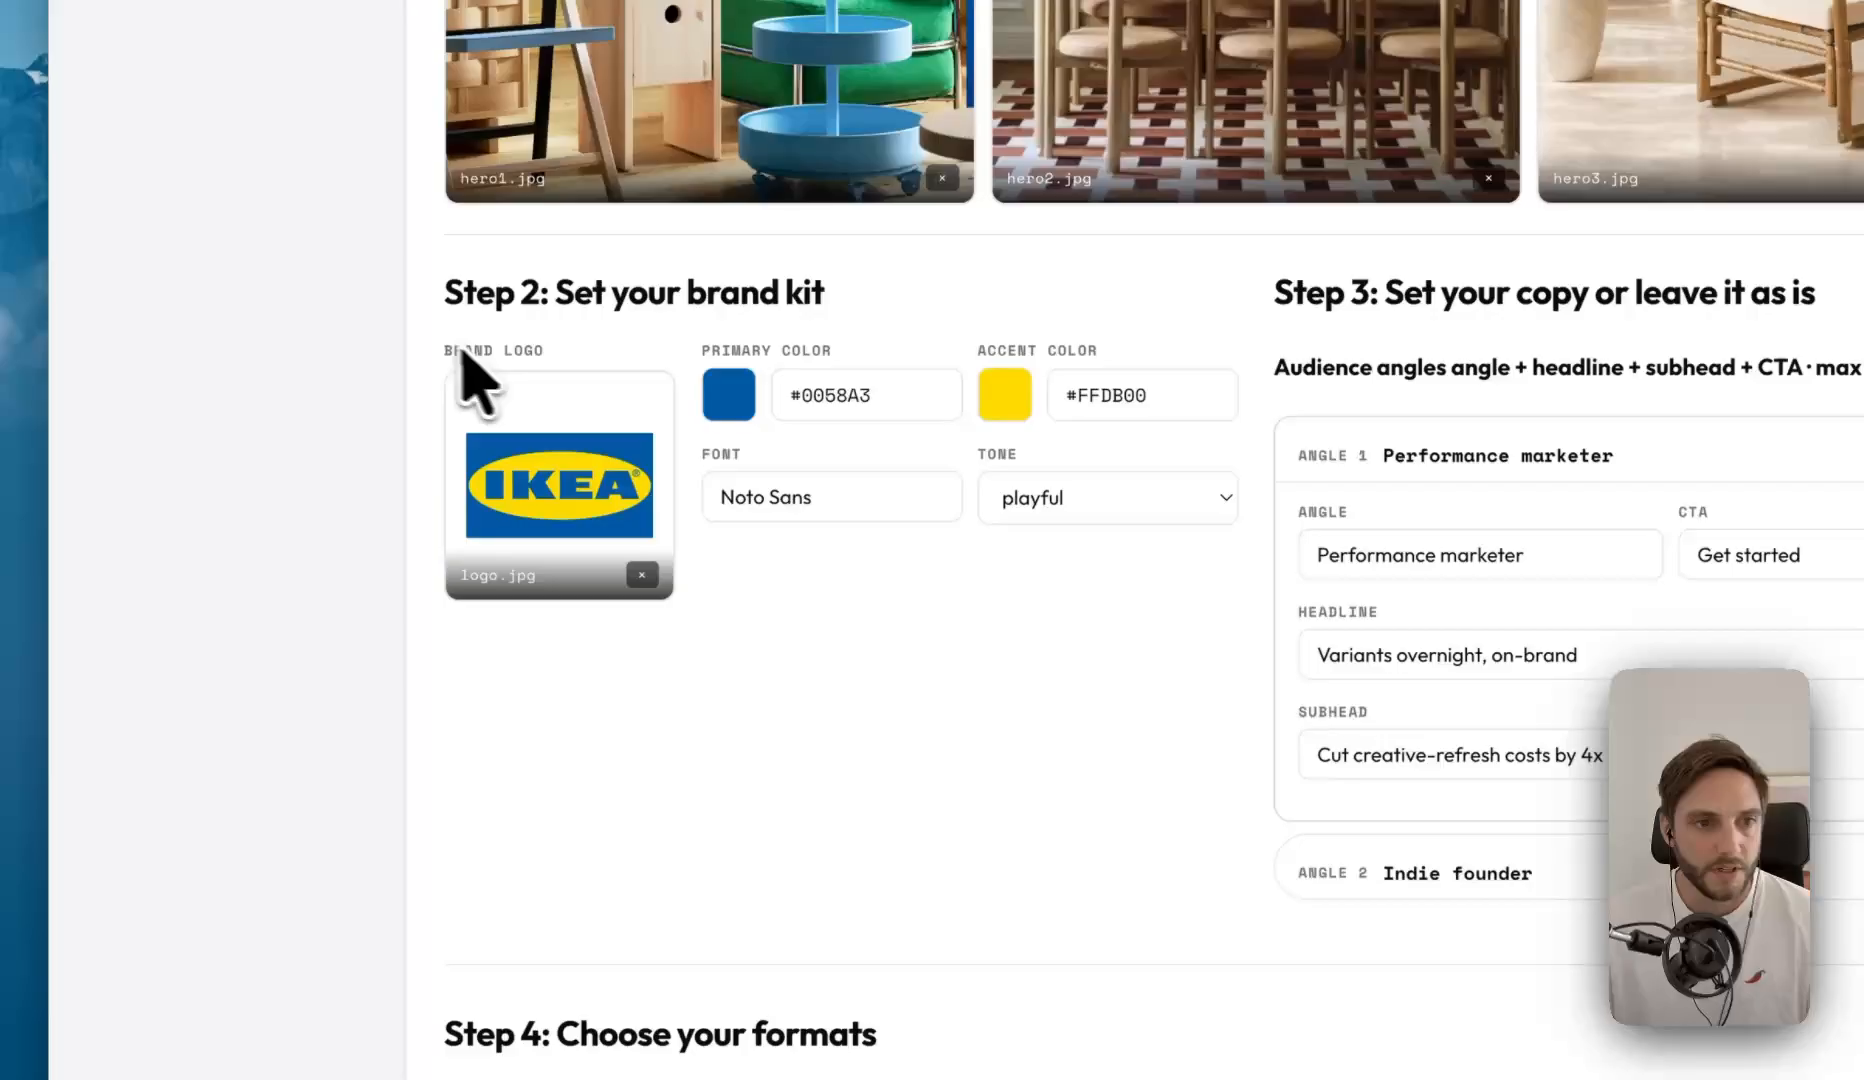
{"action": "left_click_drag", "start_coordinate": [458, 350], "coordinate": [574, 362]}
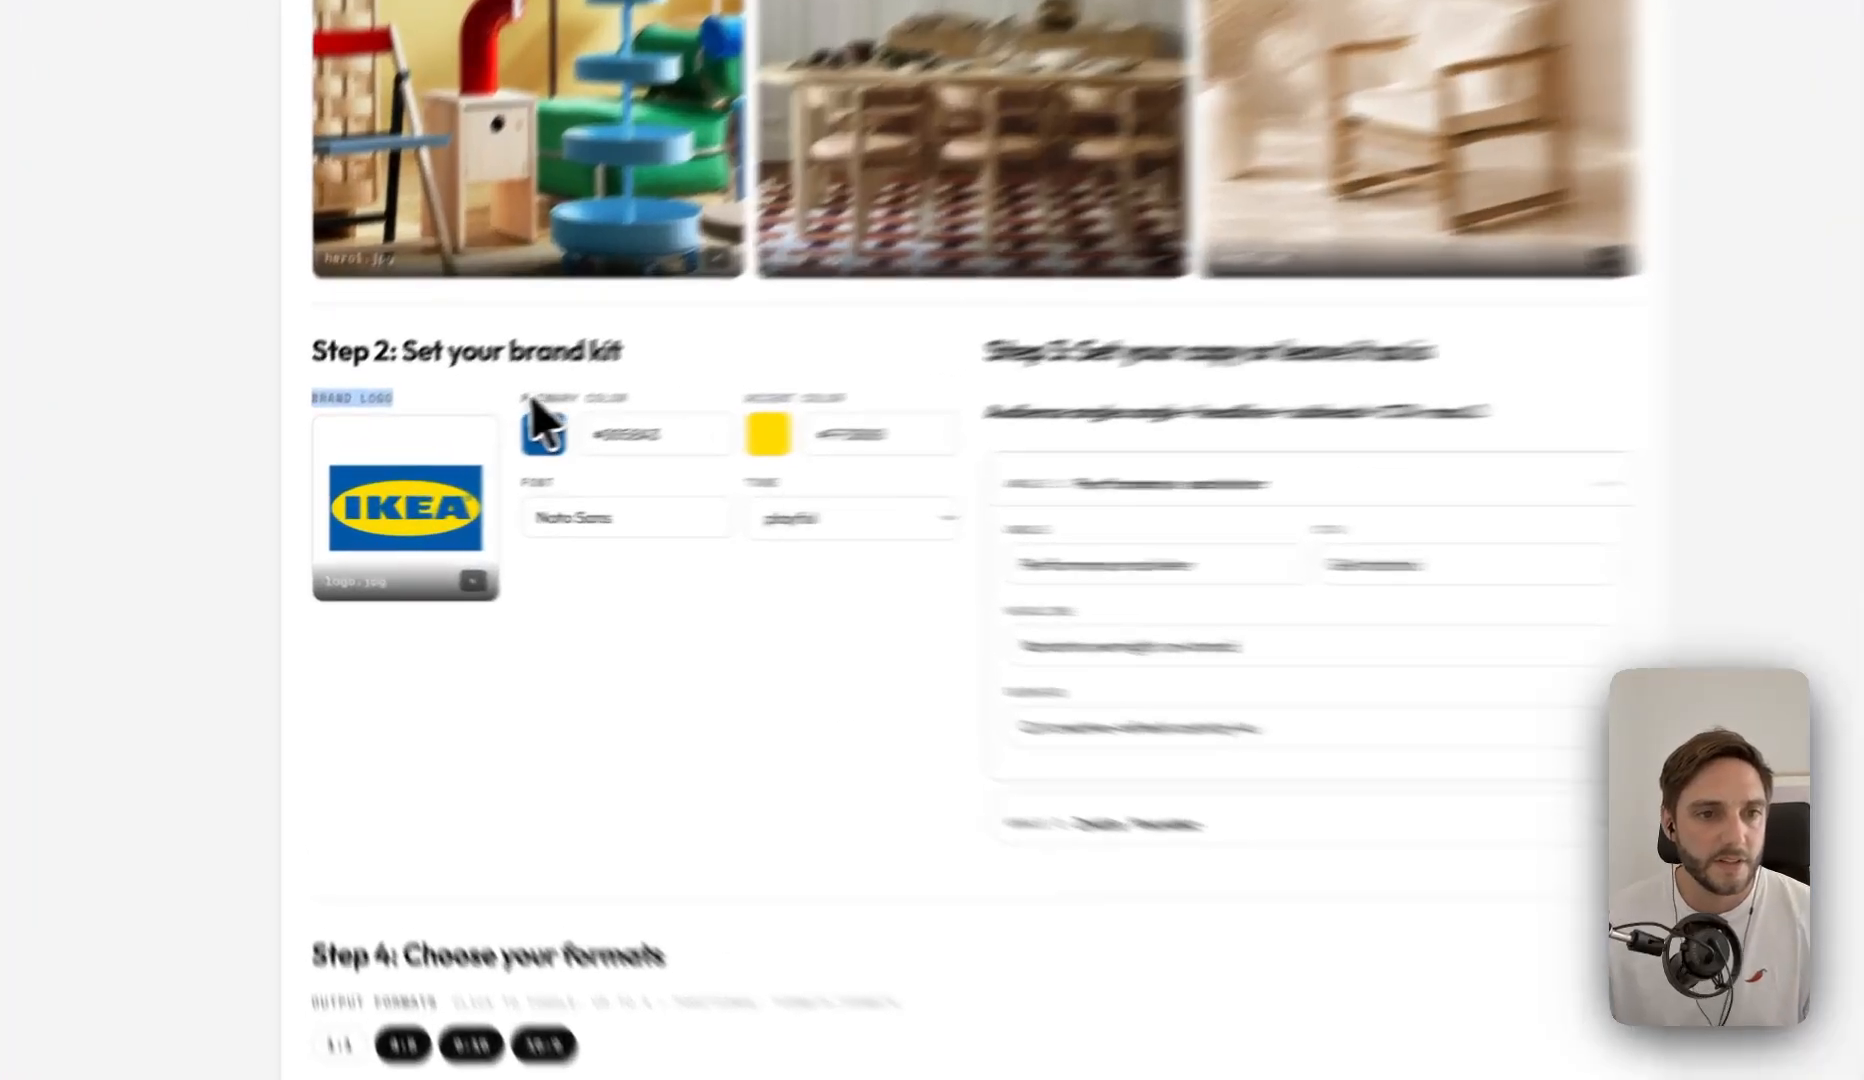
{"action": "left_click_drag", "start_coordinate": [443, 433], "coordinate": [674, 432]}
{"action": "left_click_drag", "start_coordinate": [995, 385], "coordinate": [605, 378]}
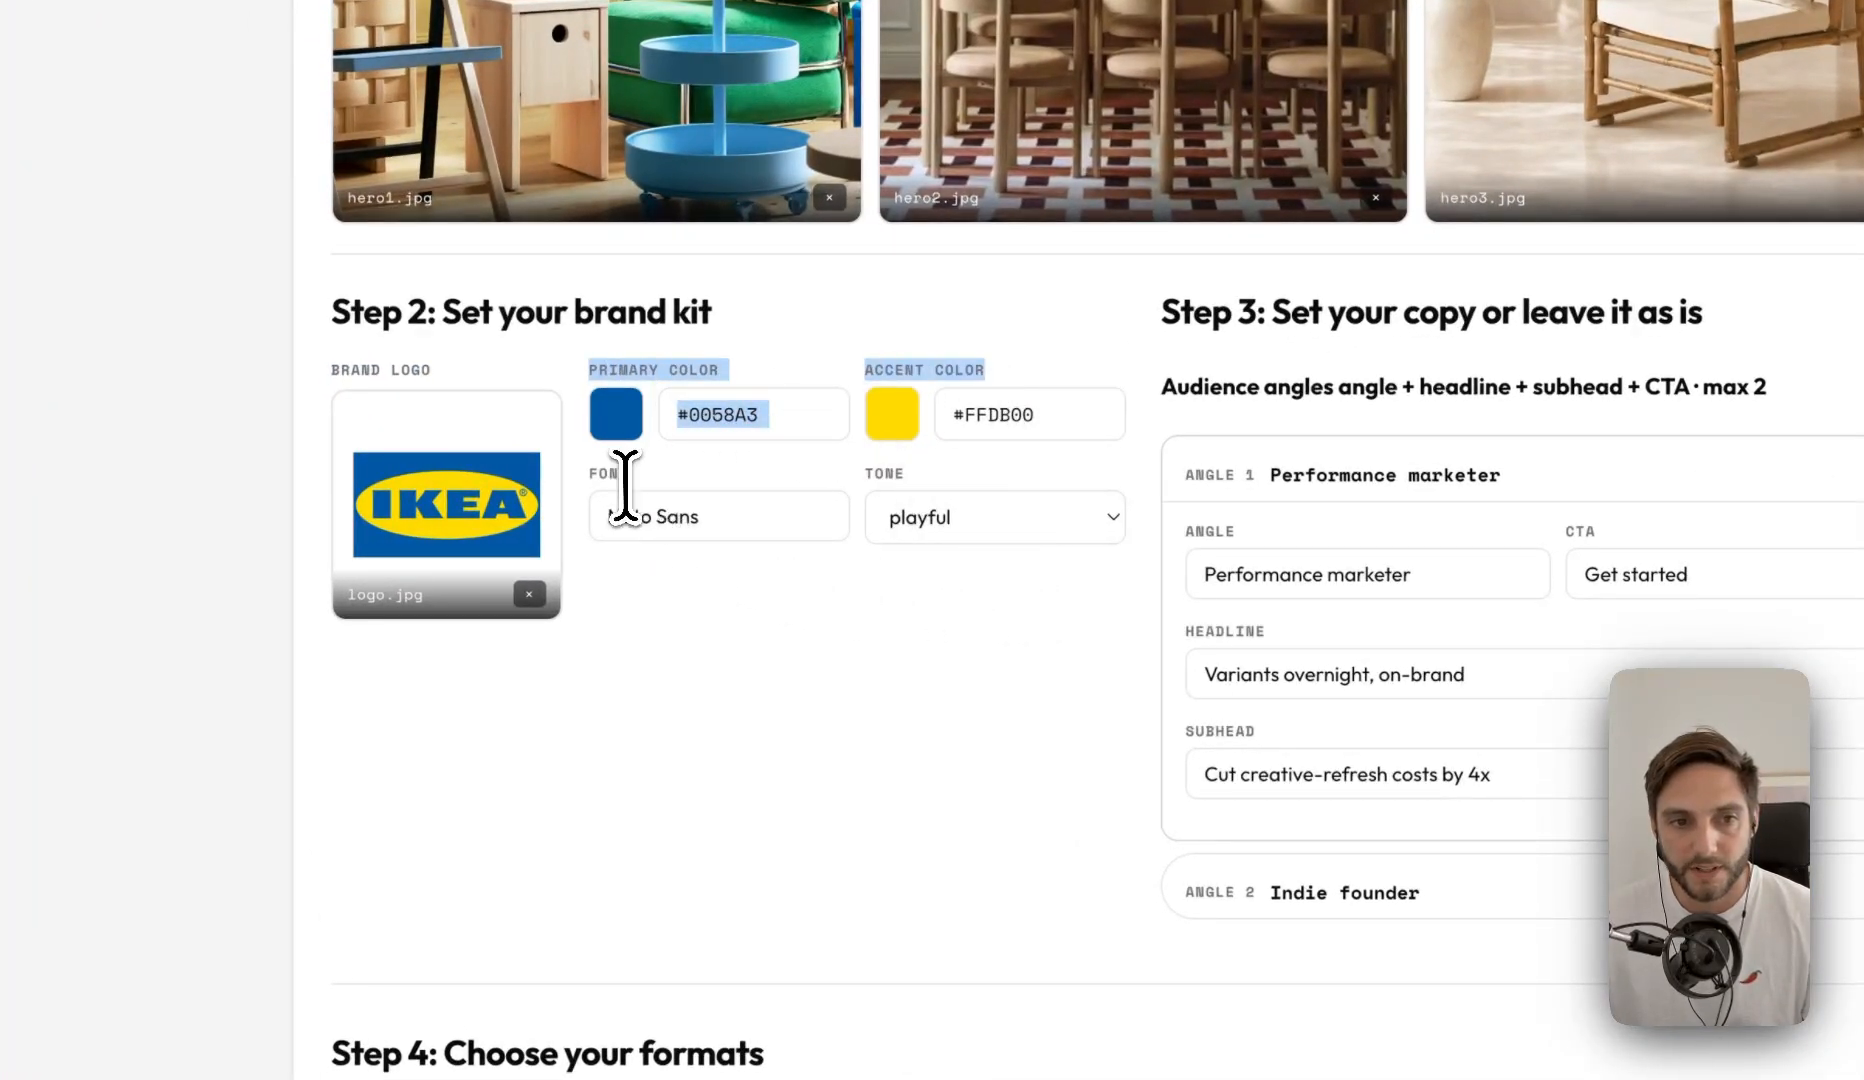
{"action": "left_click", "coordinate": [705, 516]}
{"action": "left_click_drag", "start_coordinate": [705, 516], "coordinate": [558, 524]}
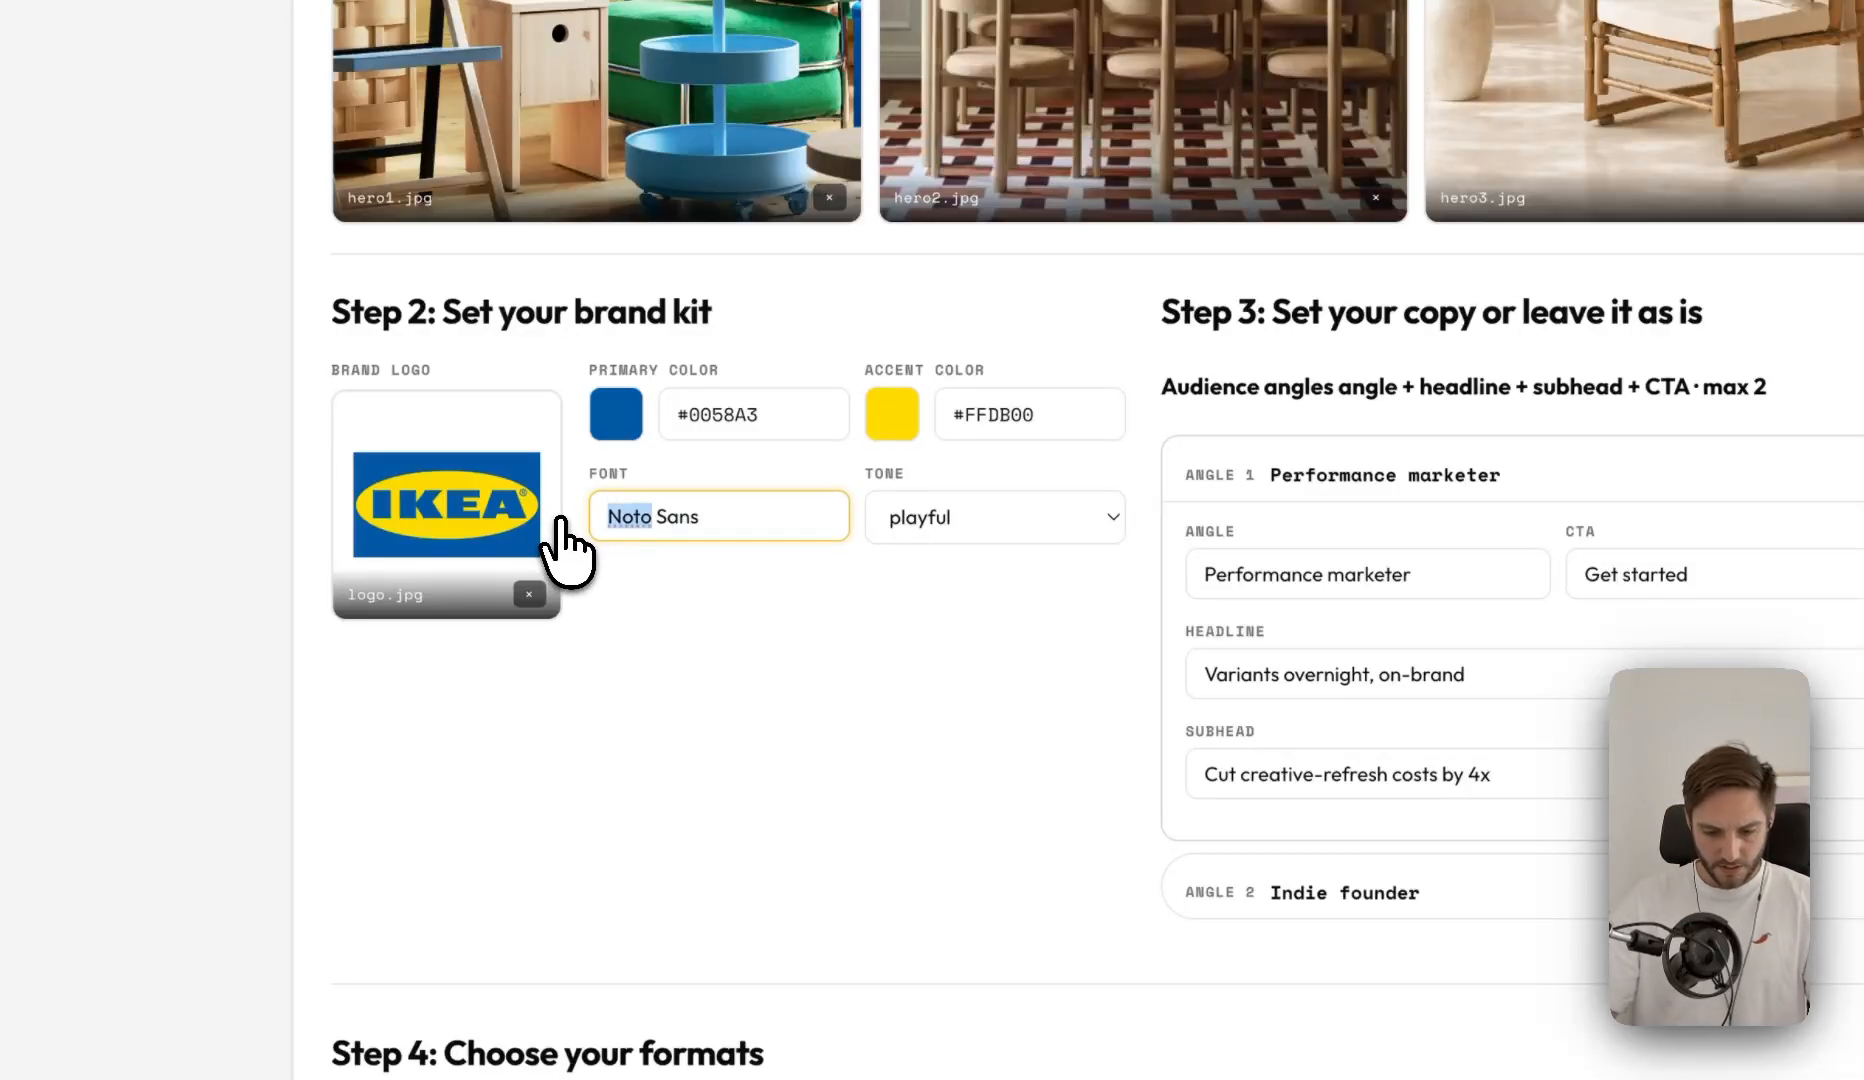
{"action": "type", "text": "Ikea"}
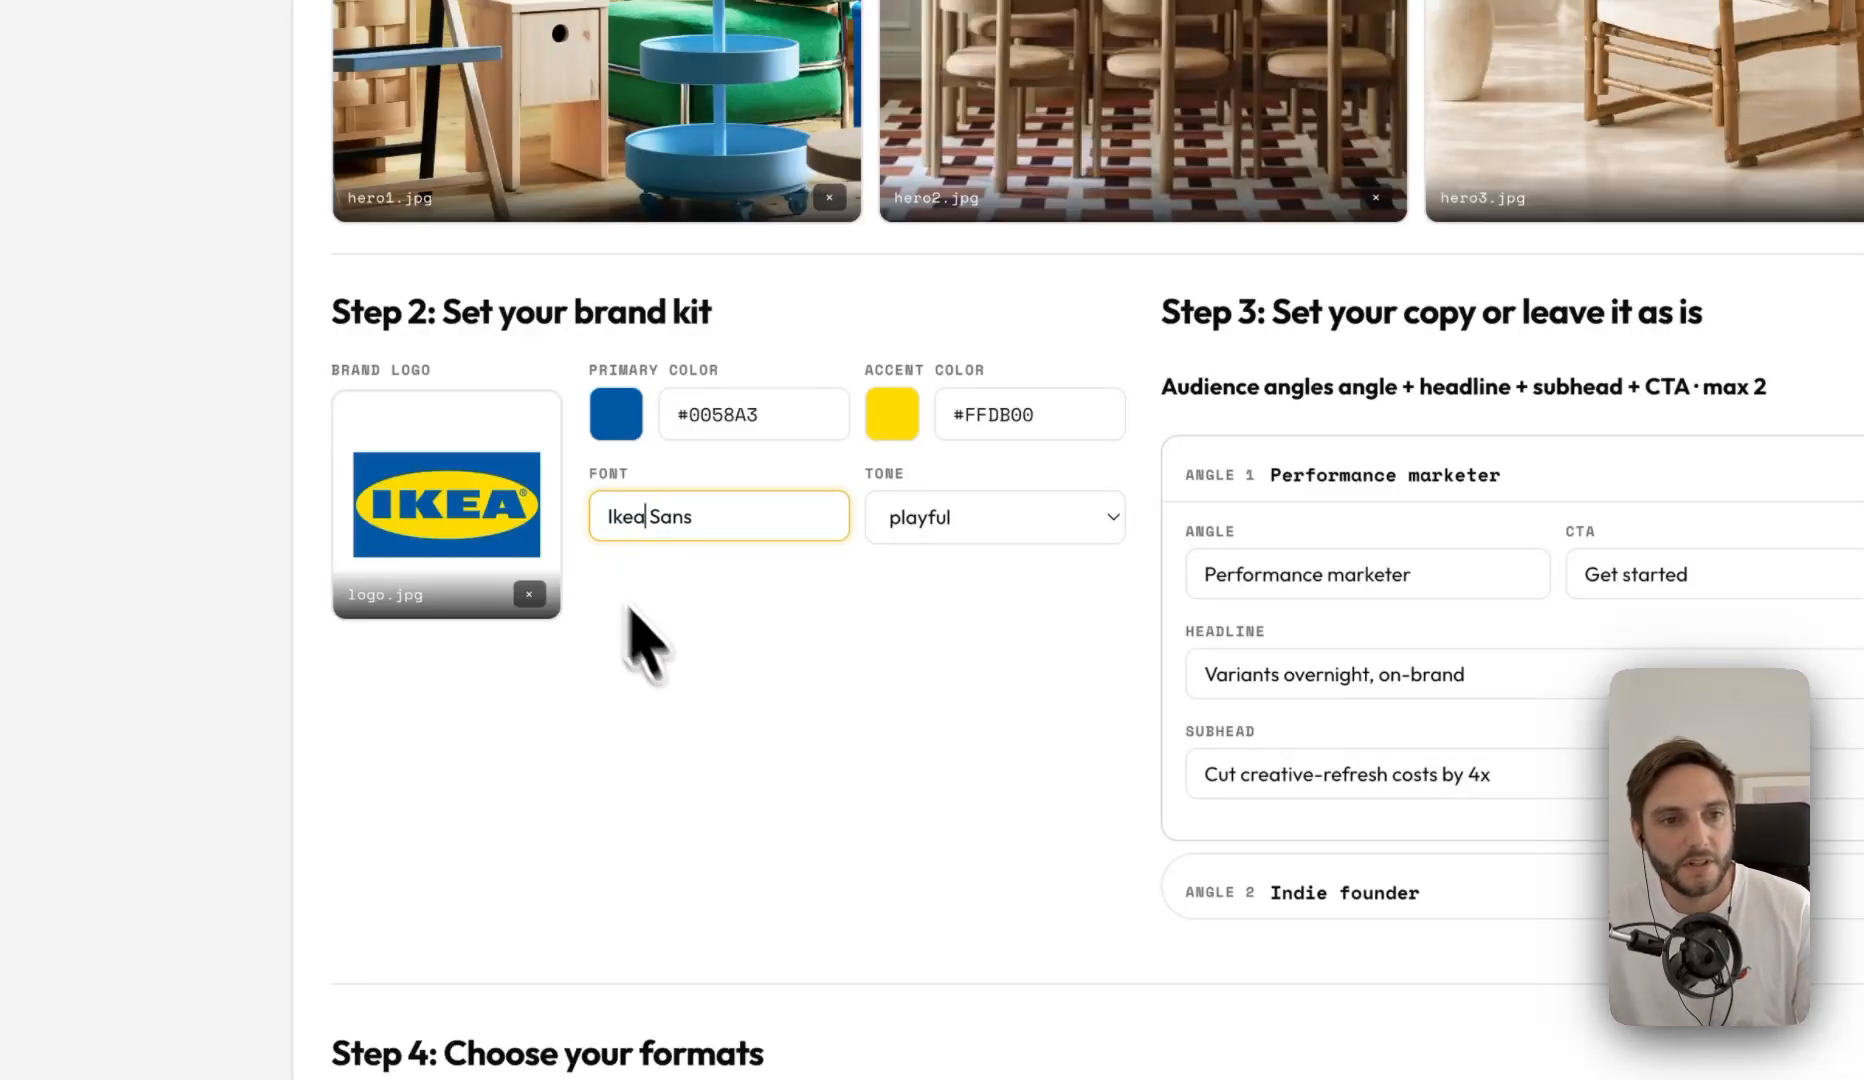
{"action": "left_click", "coordinate": [666, 658]}
{"action": "left_click", "coordinate": [760, 518]}
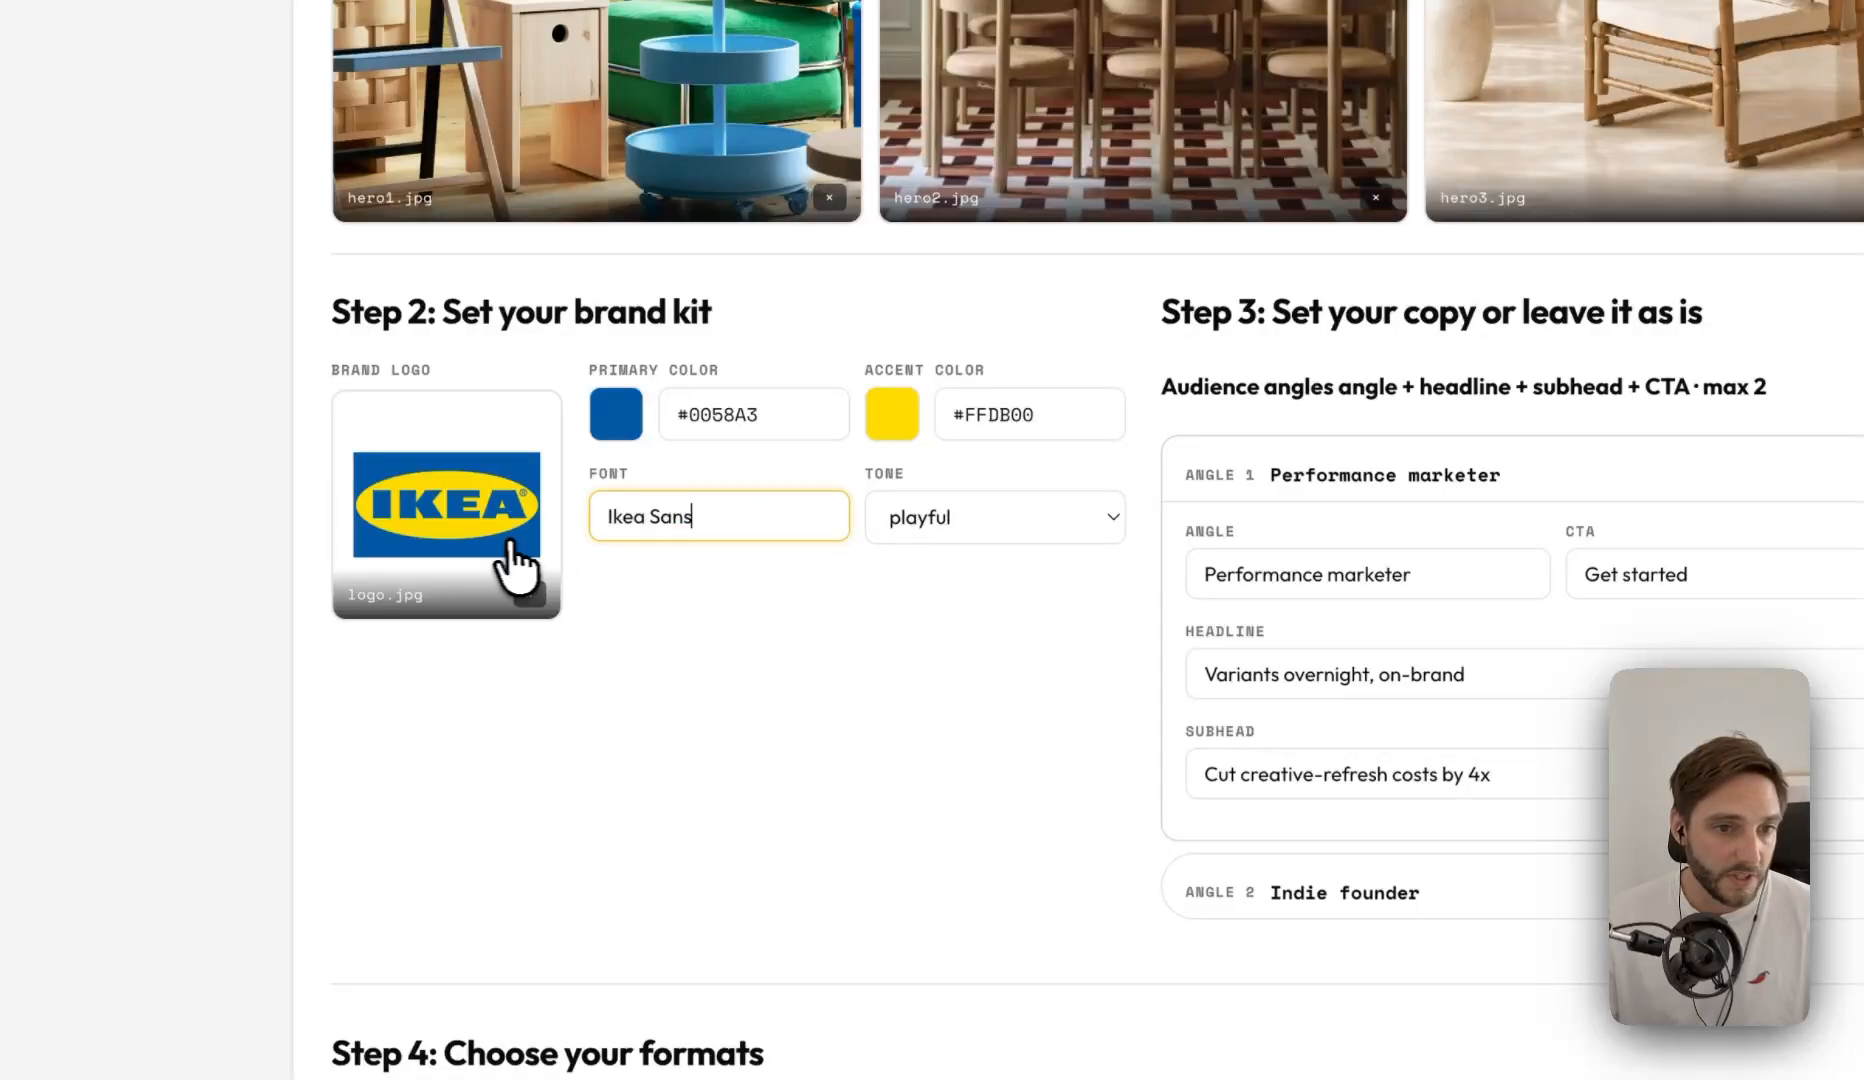
{"action": "left_click", "coordinate": [940, 525]}
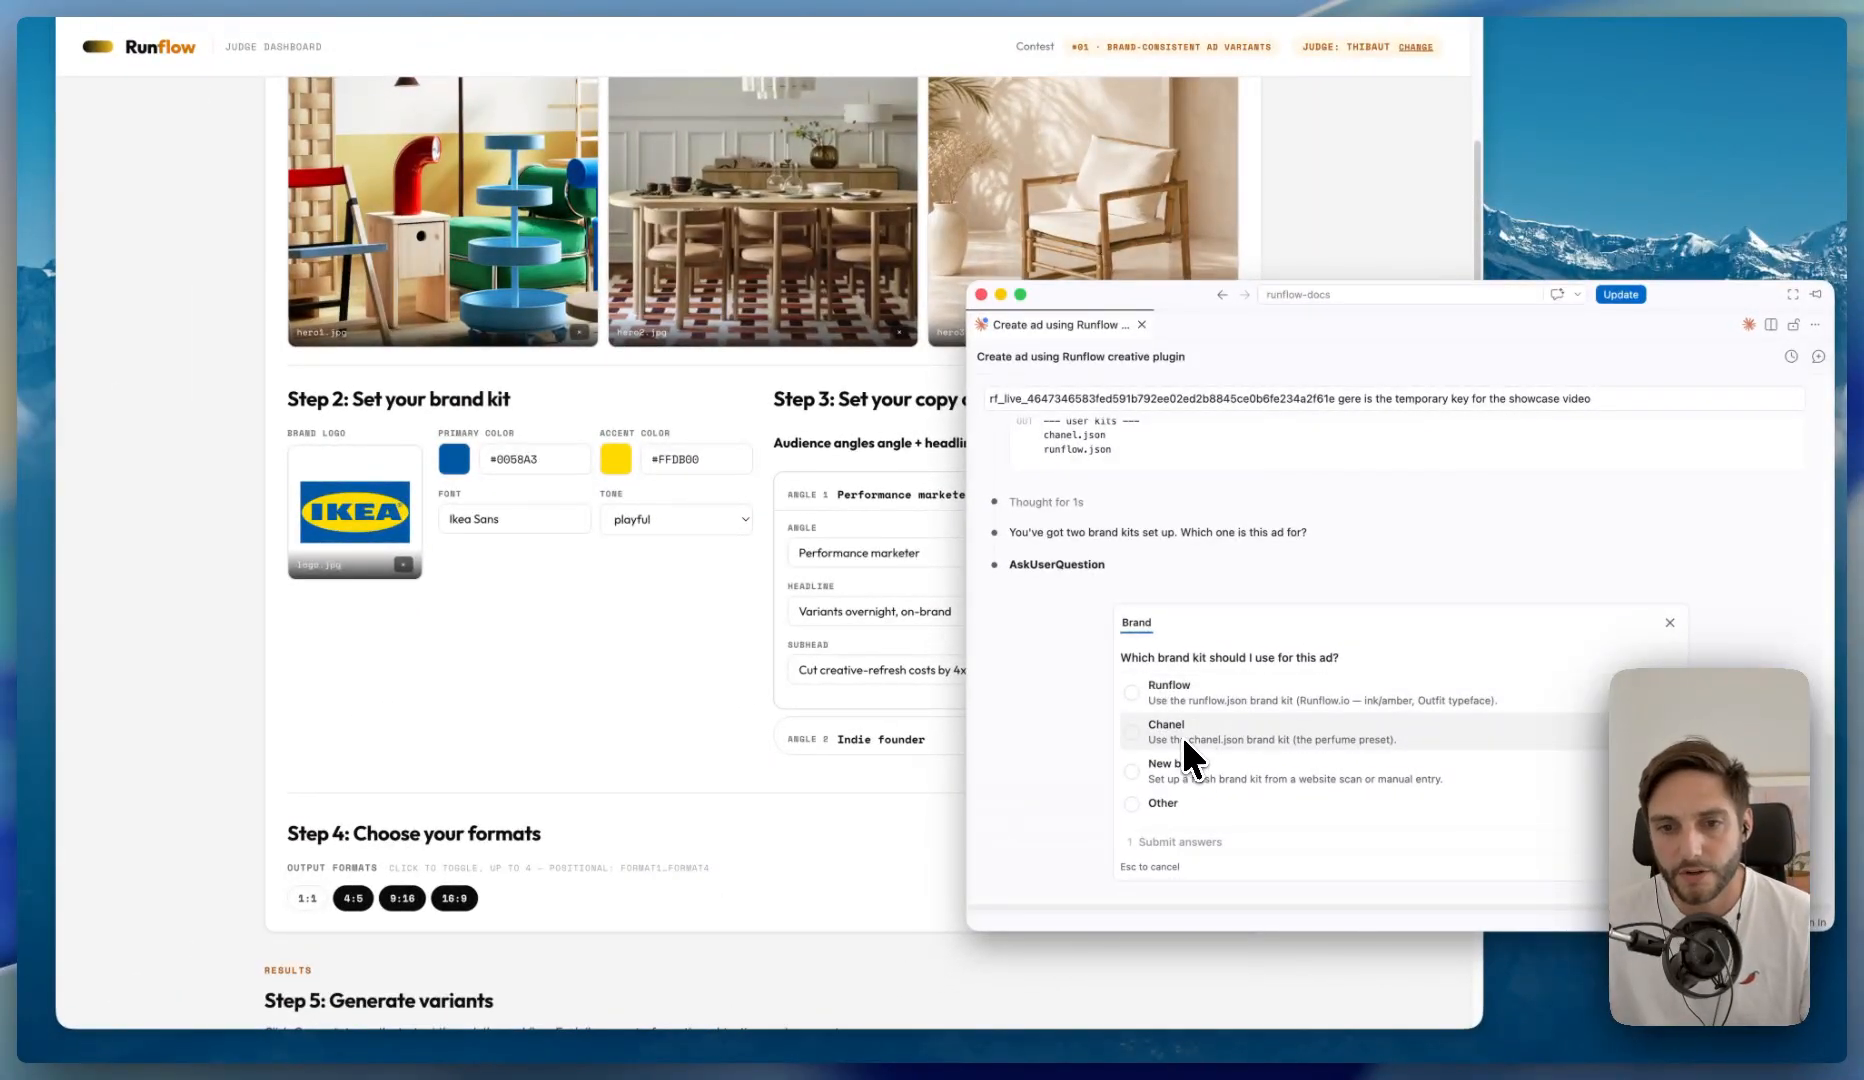
- In Claude Code, submit Runflow as the ad's brand kit and provide the local path of "yellow polka dot model.jpg" as the hero image
{"action": "left_click", "coordinate": [1204, 690]}
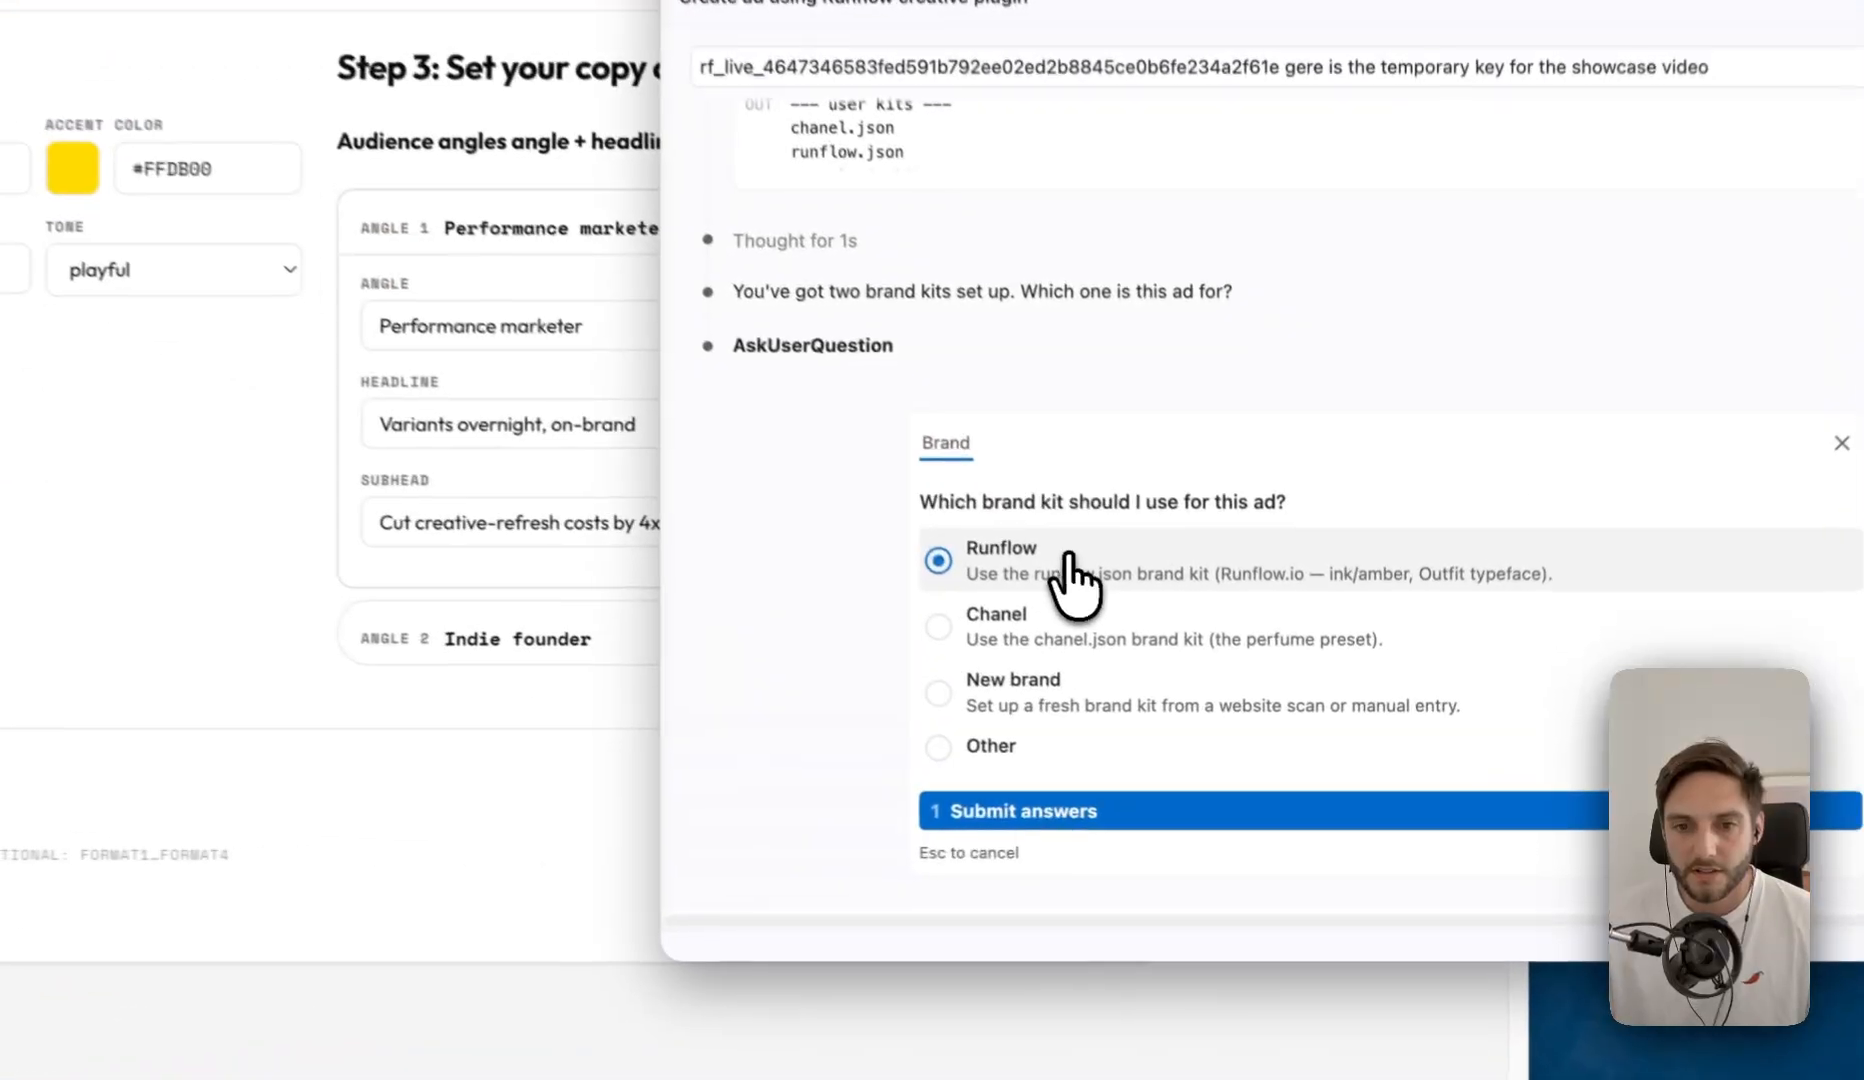
{"action": "left_click", "coordinate": [1020, 810]}
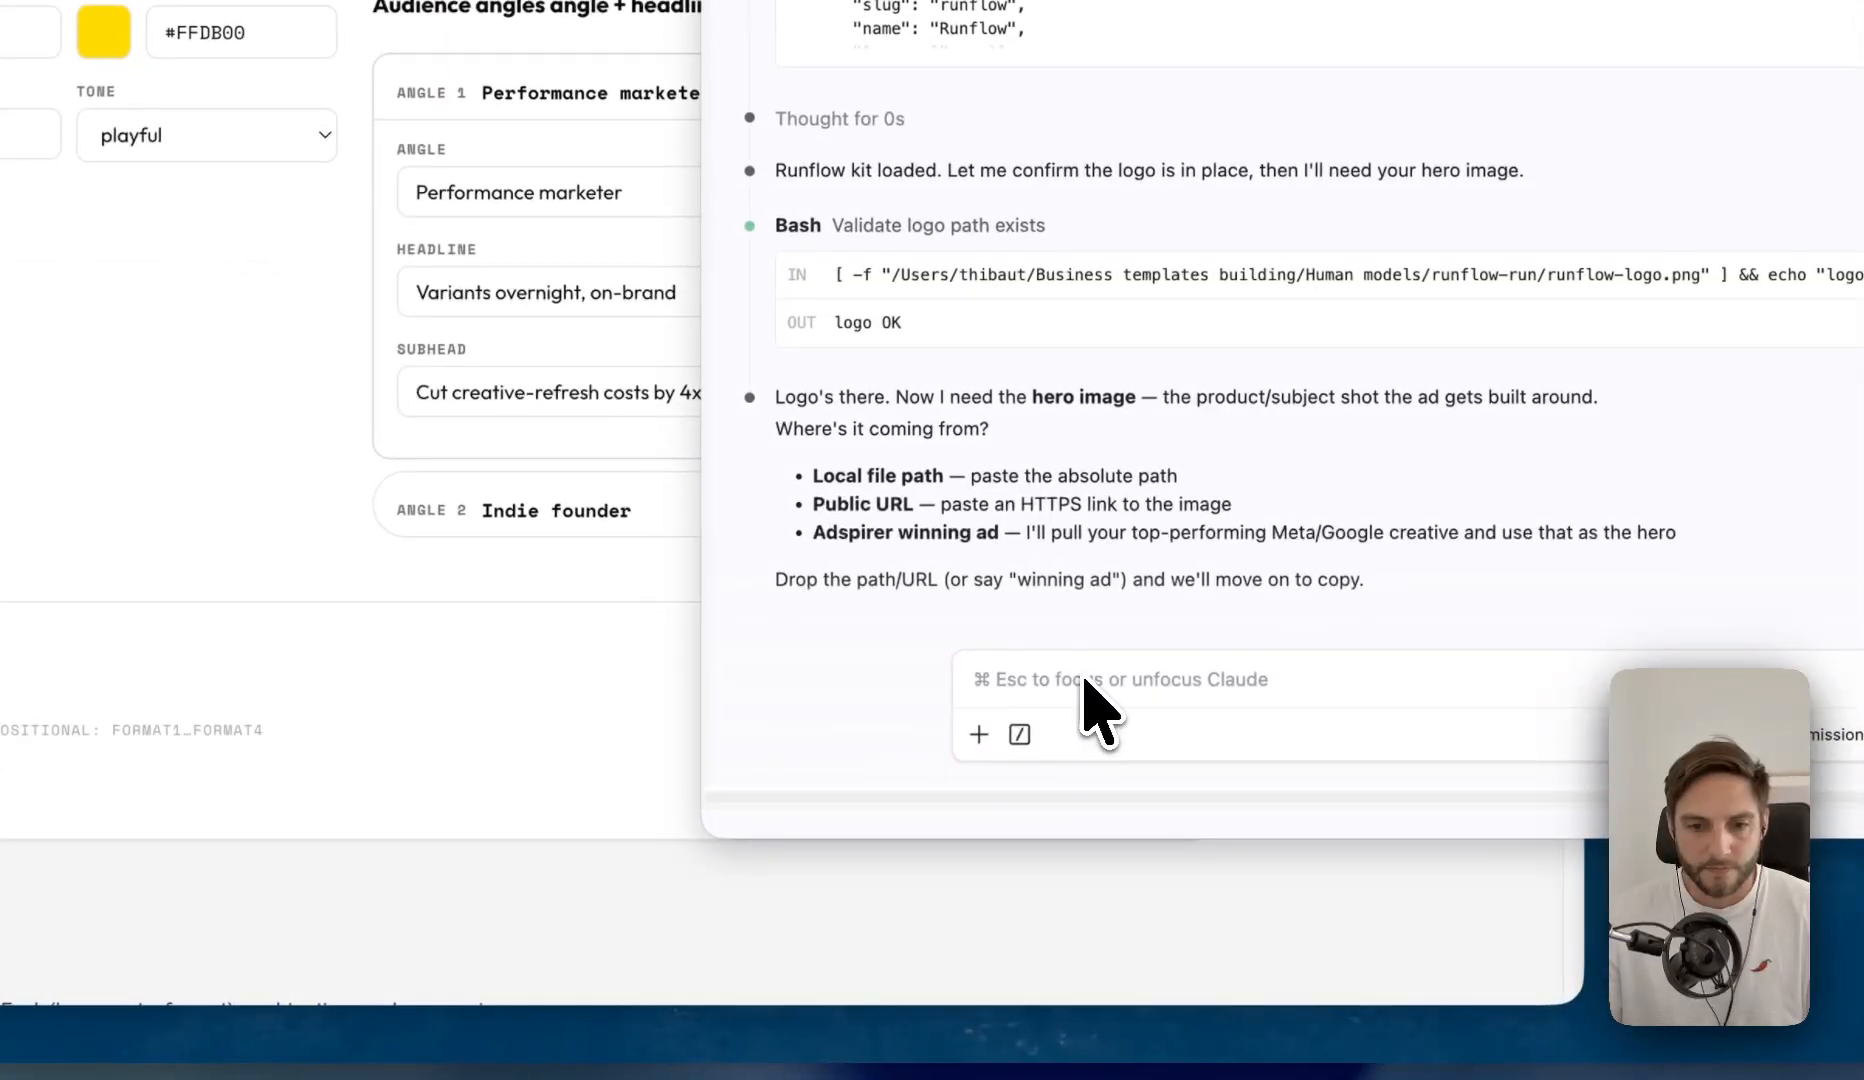
{"action": "left_click", "coordinate": [1083, 682]}
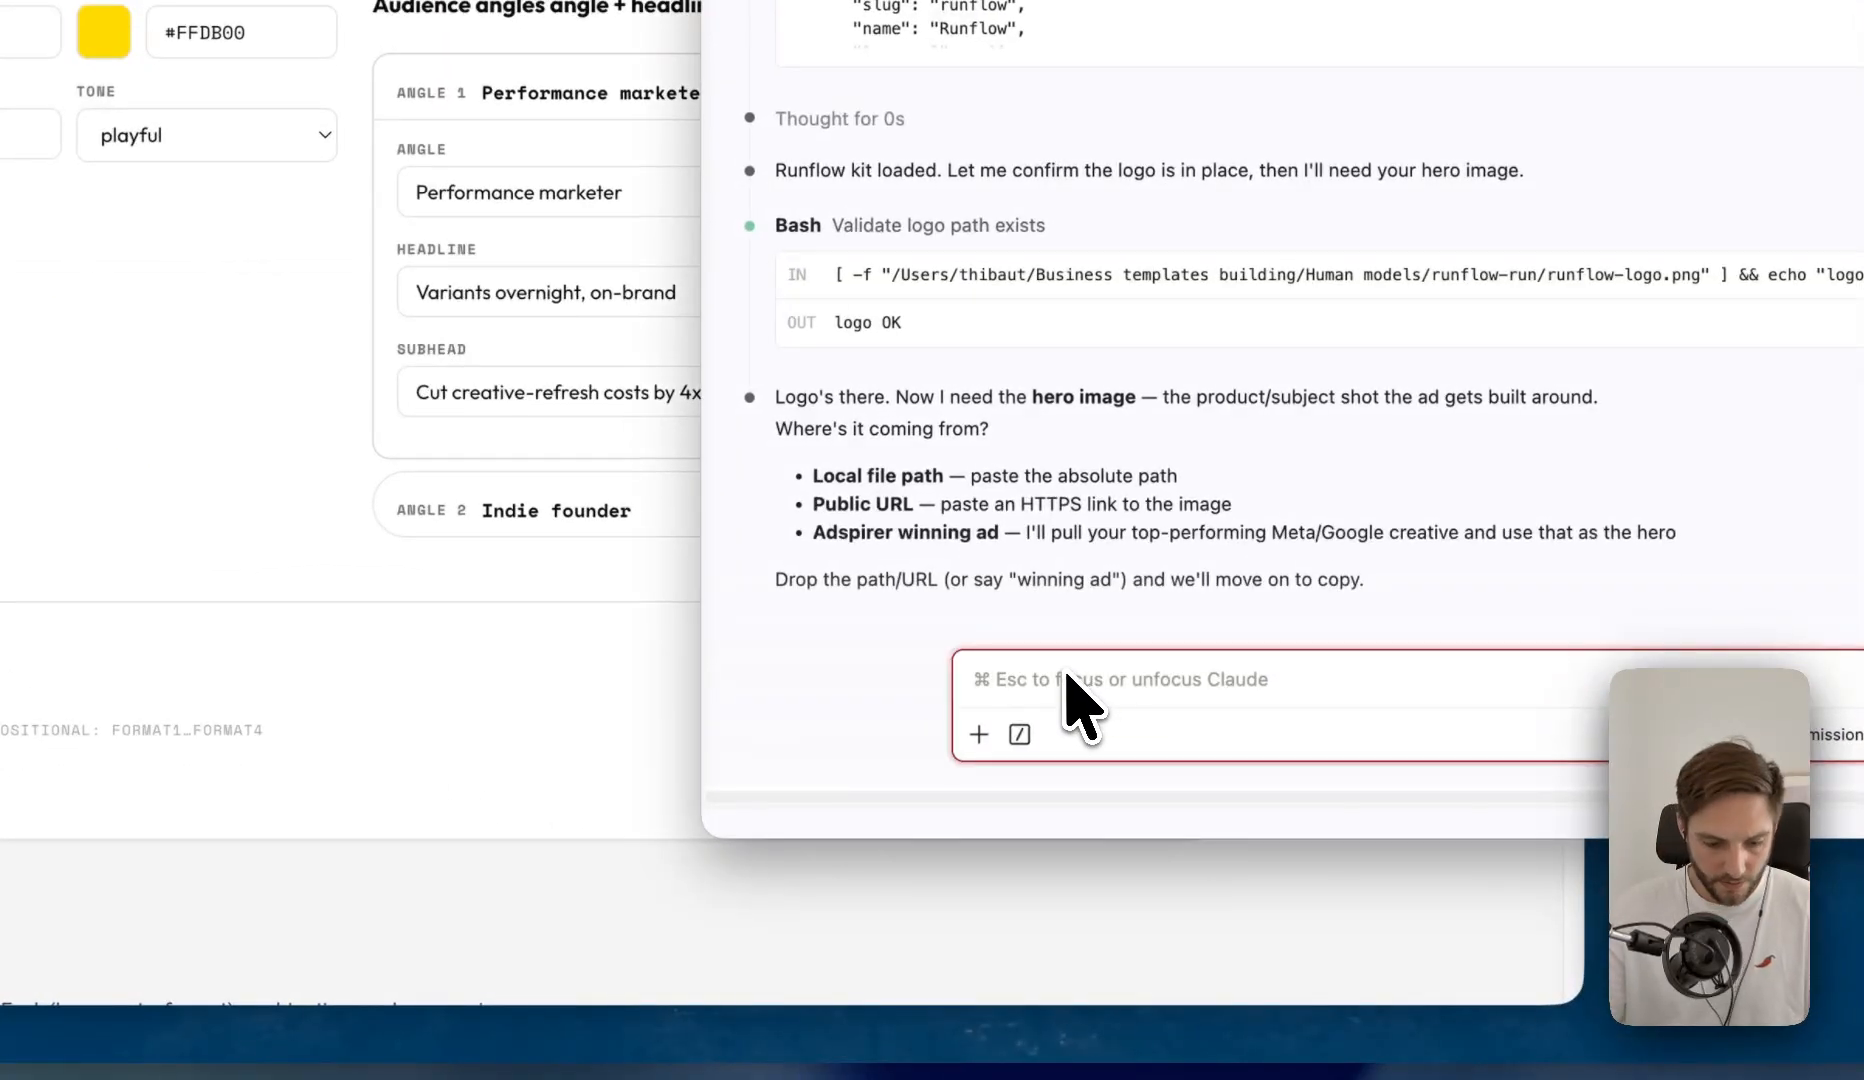
{"action": "key", "text": "super+v"}
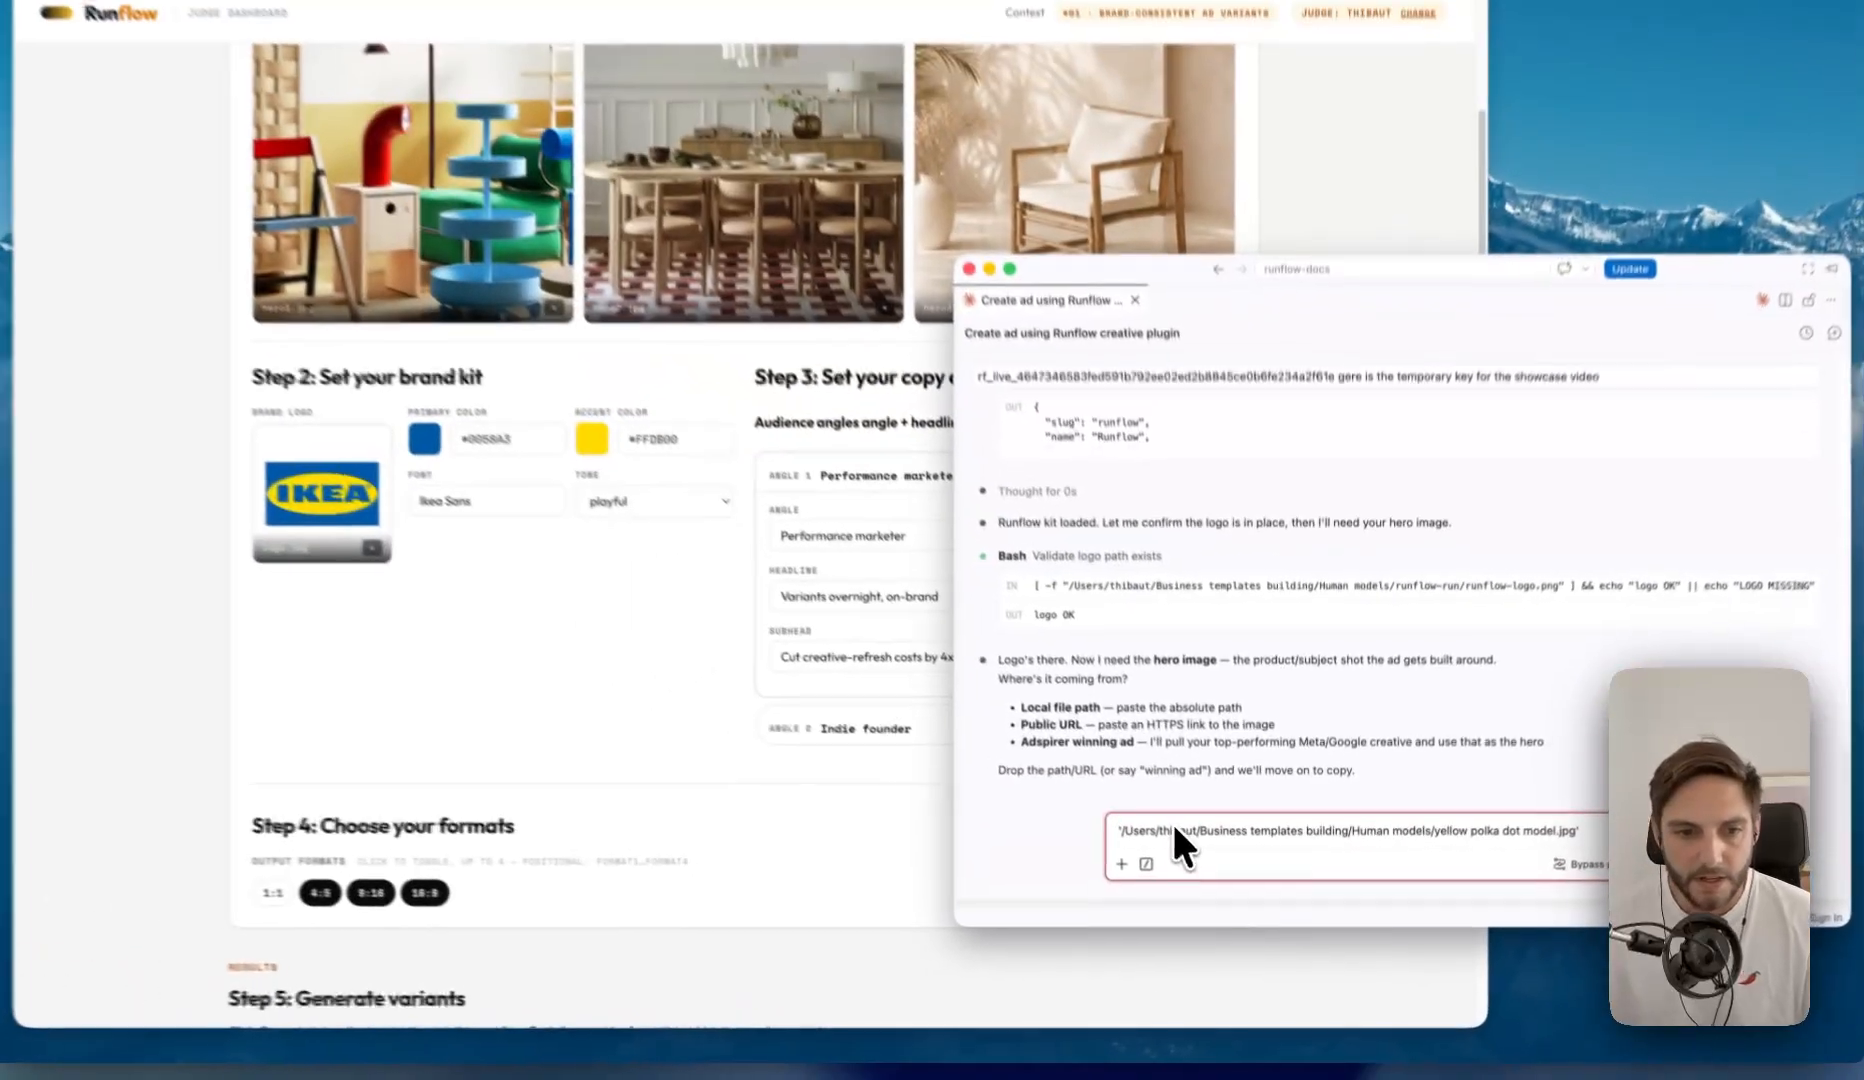
{"action": "key", "text": "Return"}
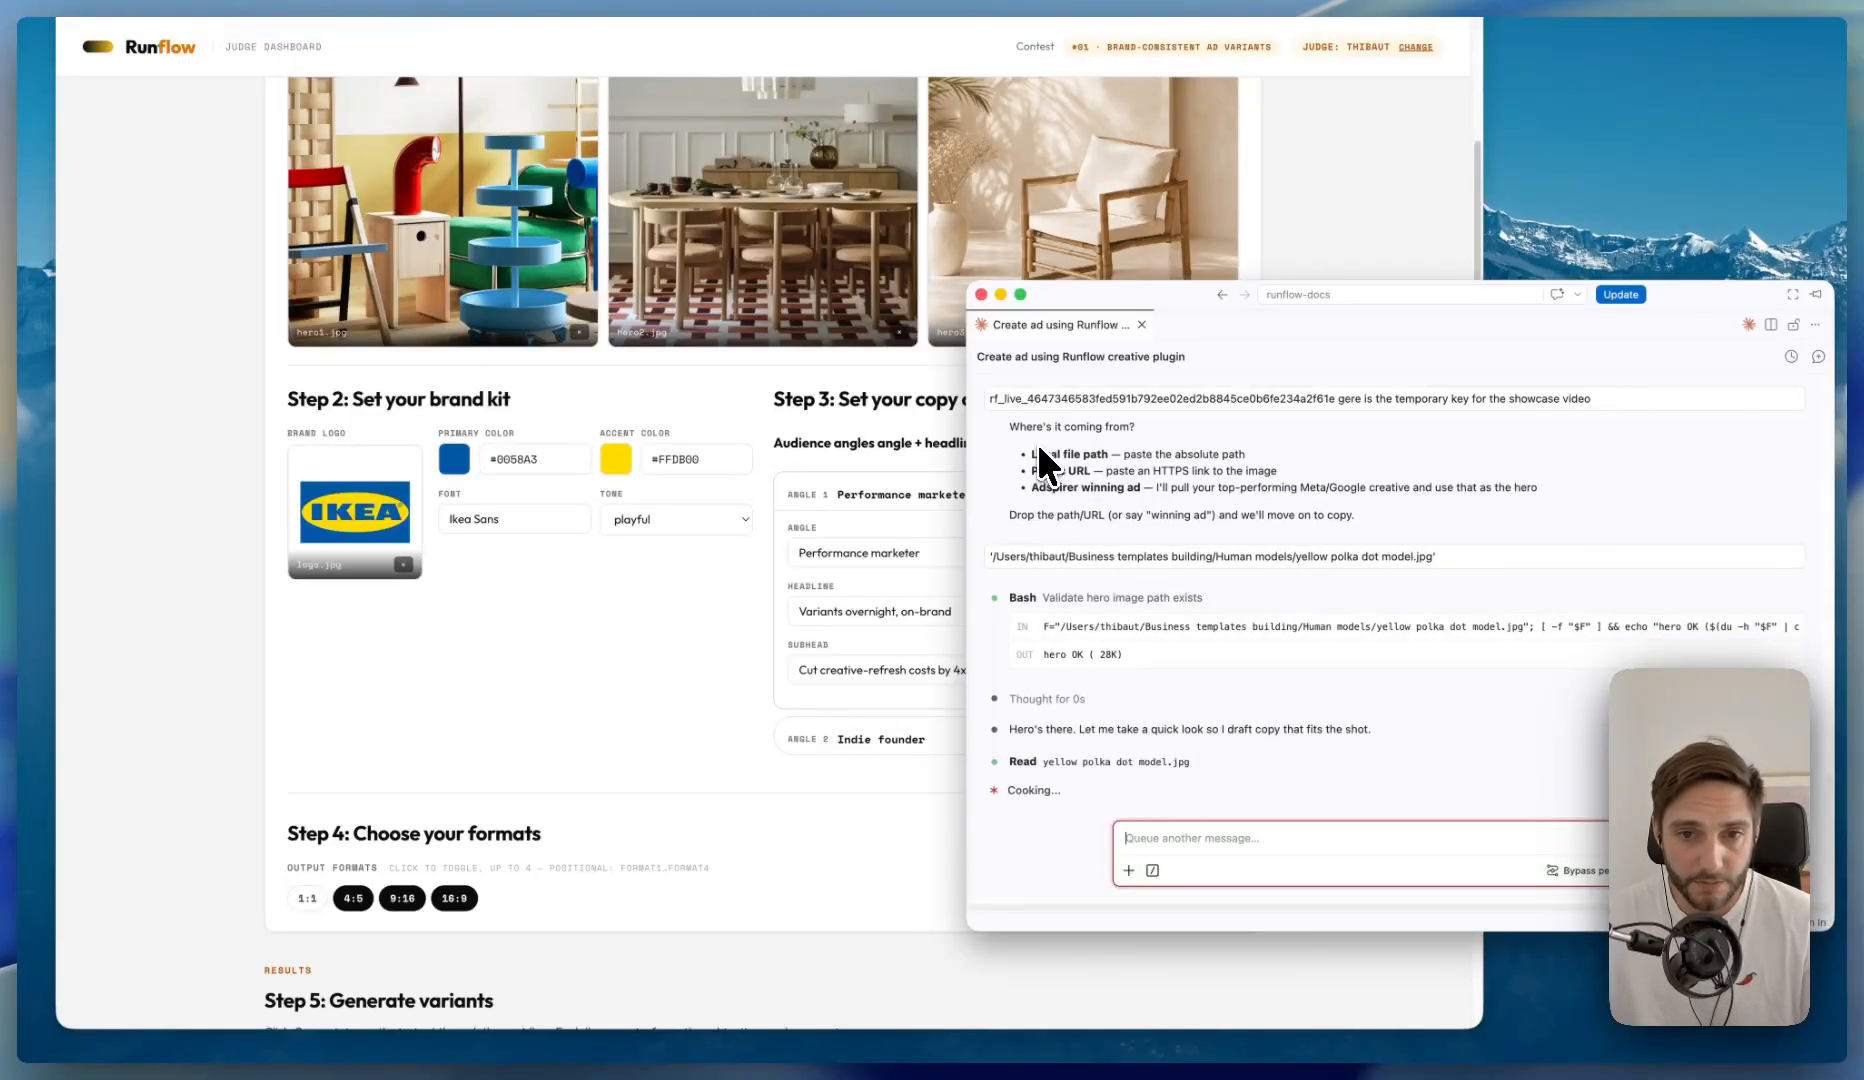
- Go over Claude's hero image and copy questions, and reply "Can you provide the copy for me"
{"action": "left_click_drag", "start_coordinate": [1032, 487], "coordinate": [1079, 488]}
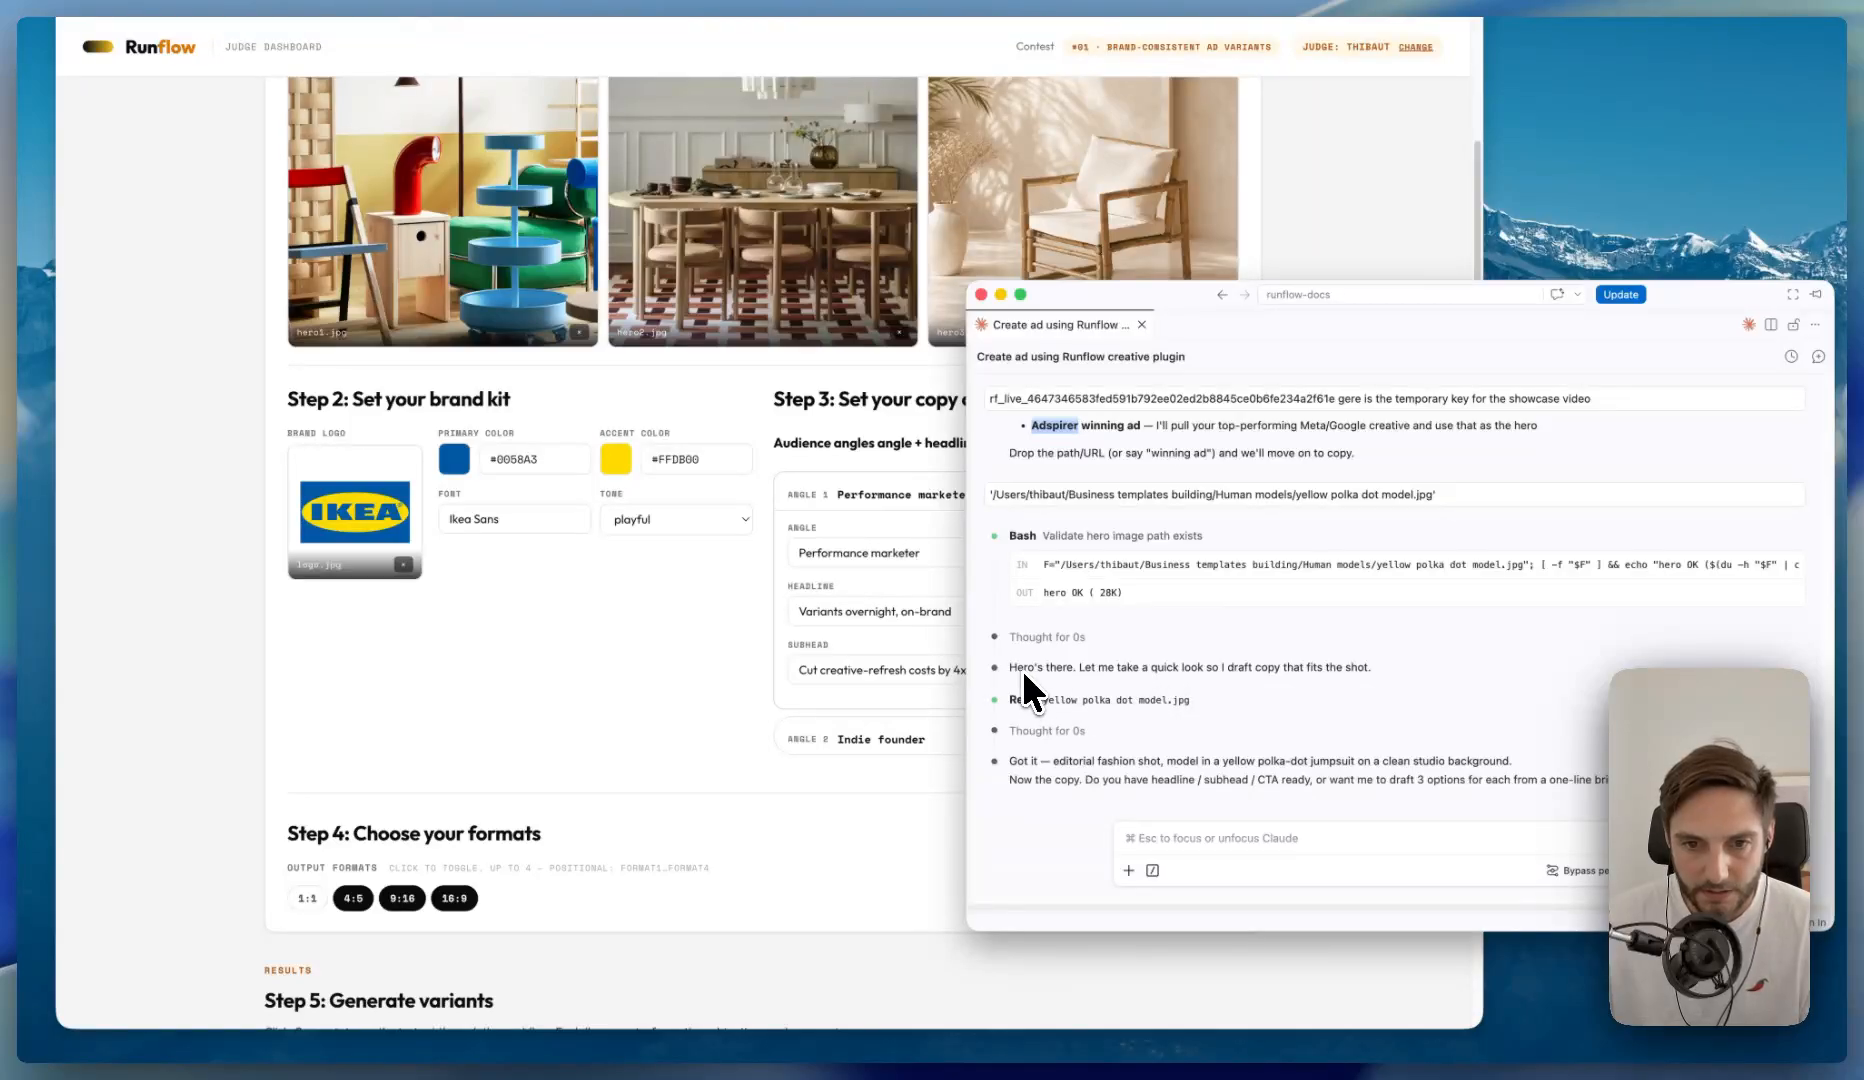
{"action": "left_click", "coordinate": [1158, 848]}
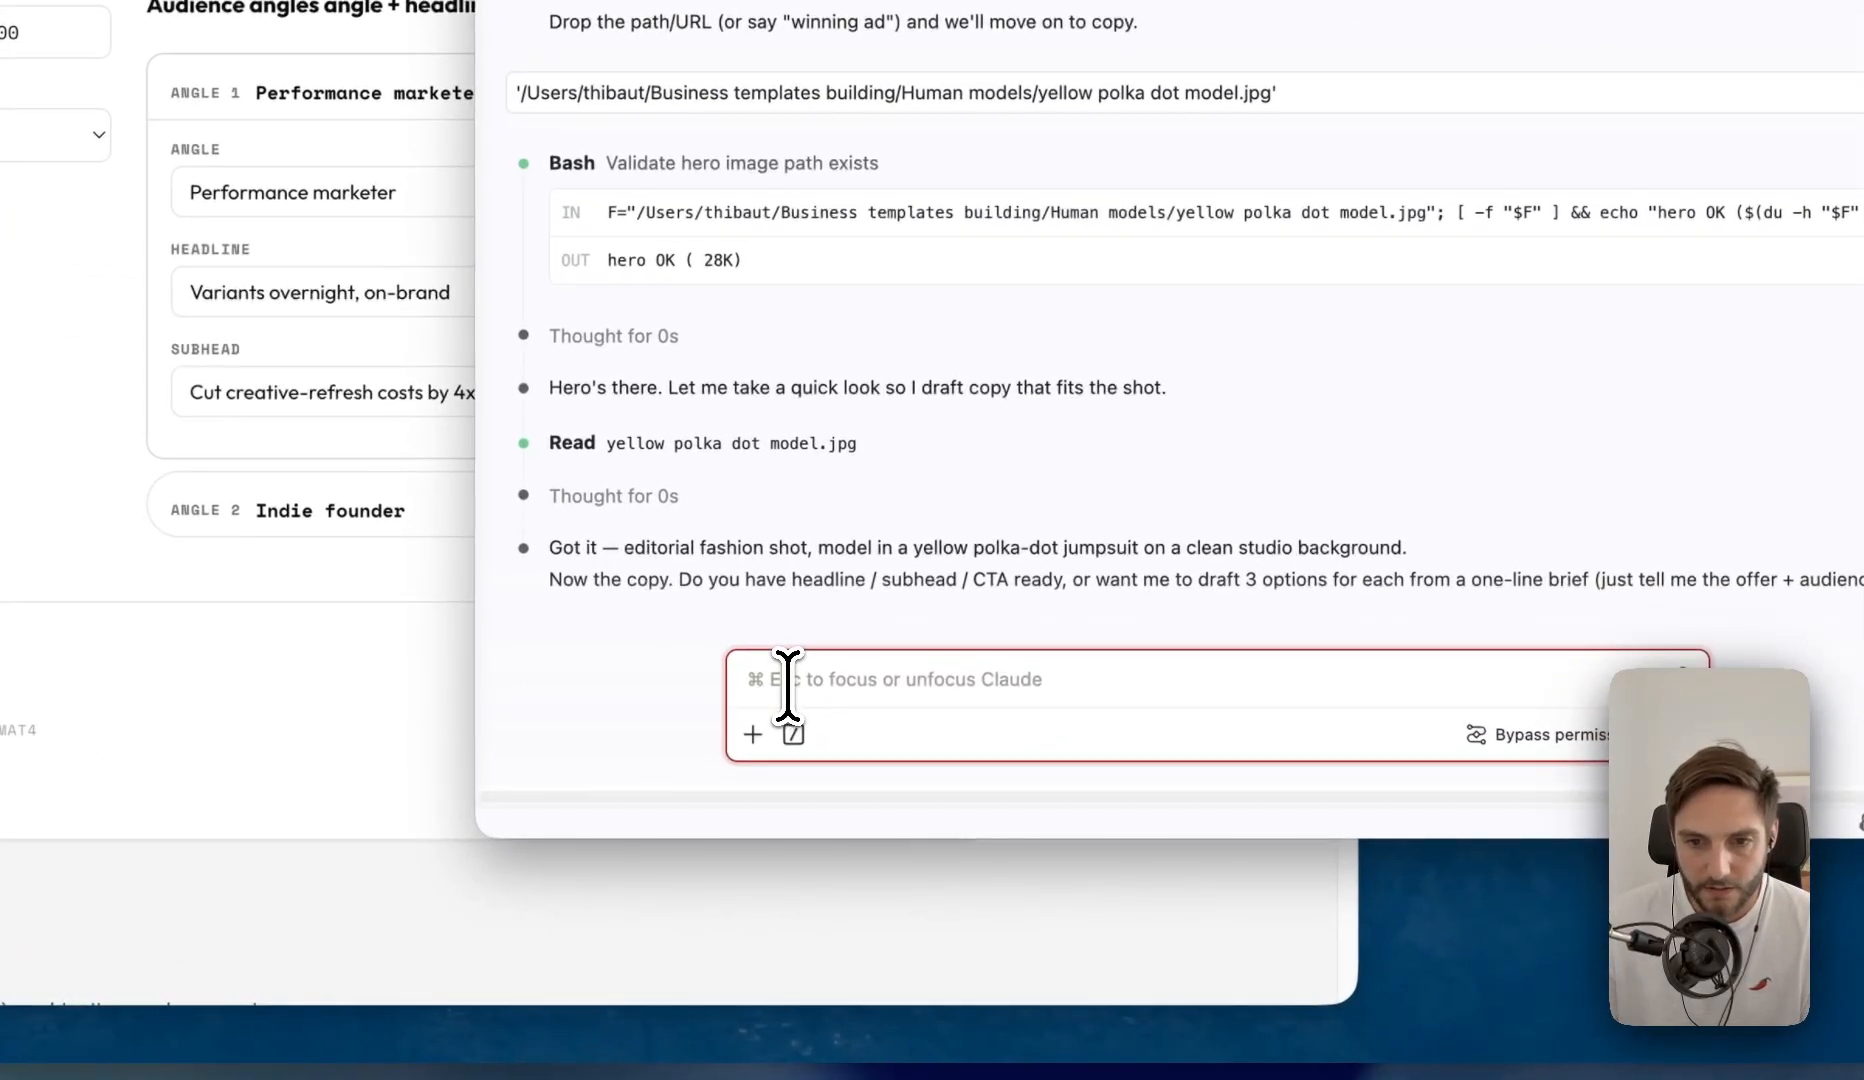
{"action": "left_click_drag", "start_coordinate": [679, 580], "coordinate": [1585, 582]}
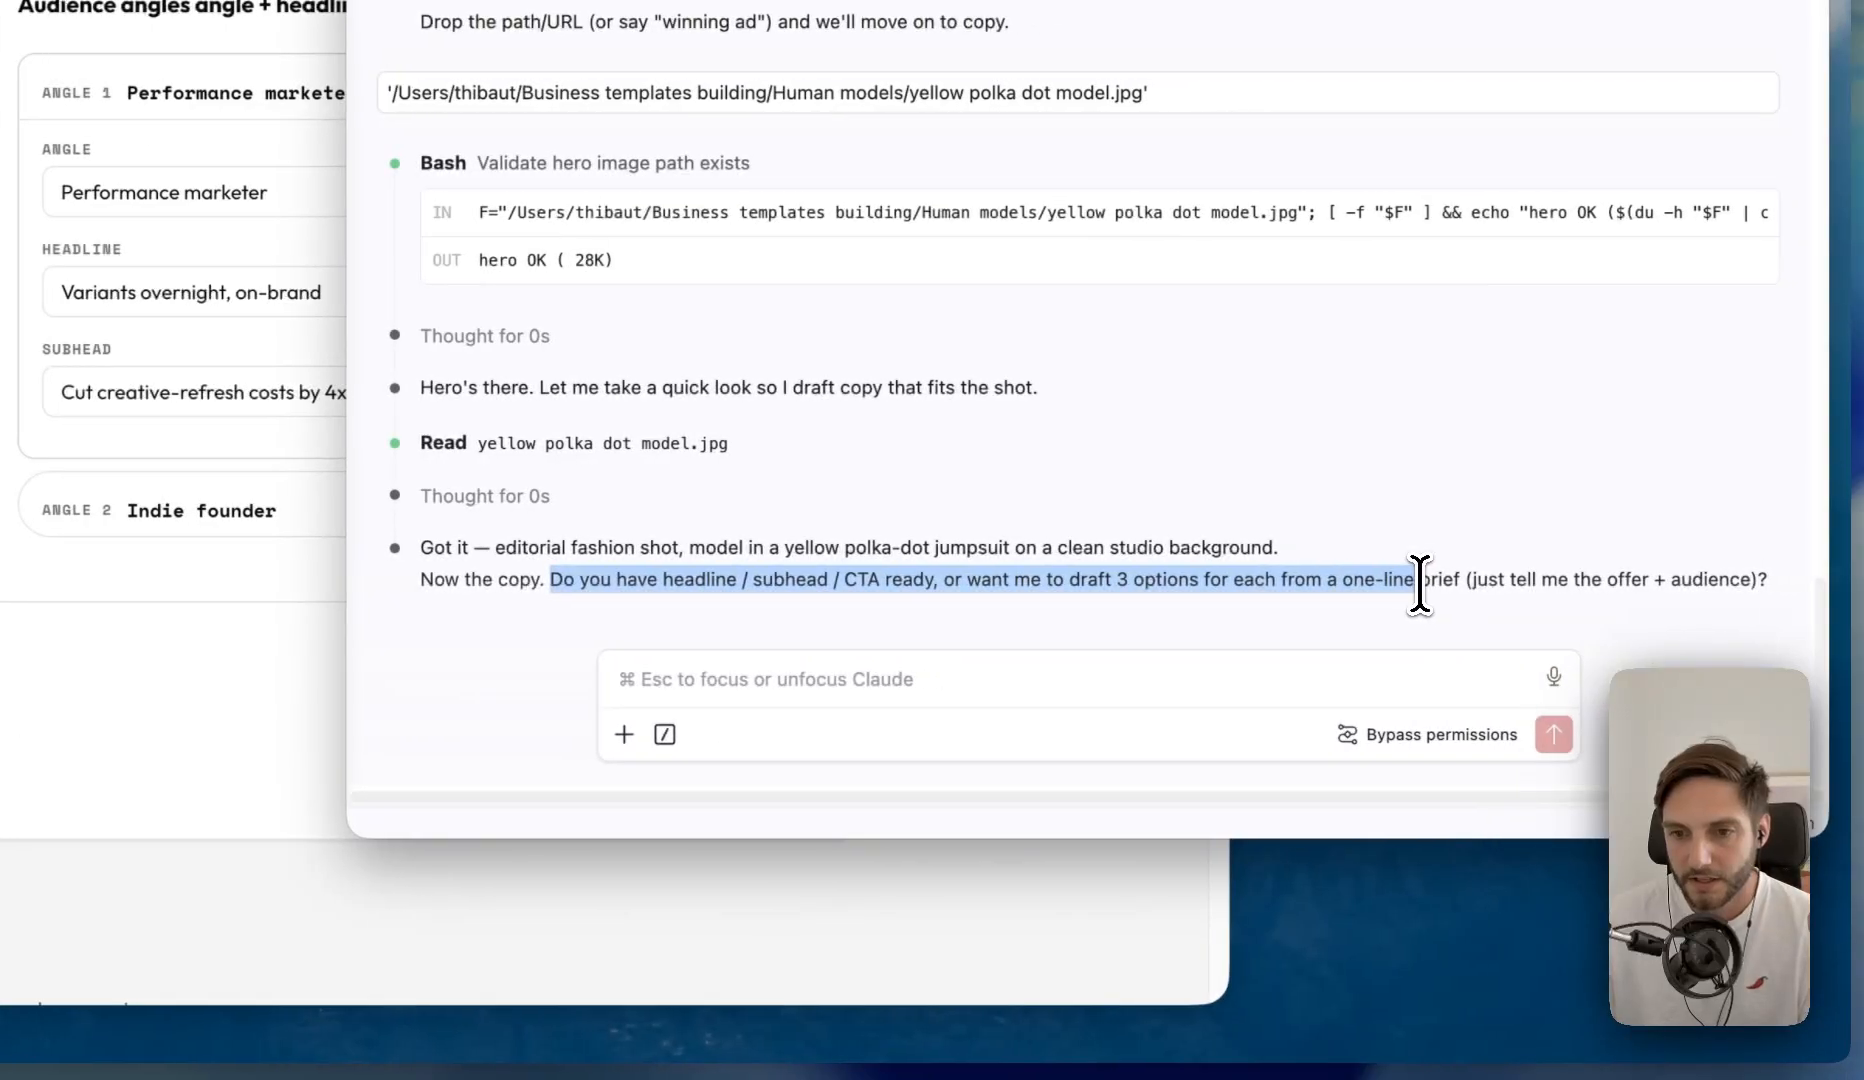
{"action": "left_click", "coordinate": [1009, 680]}
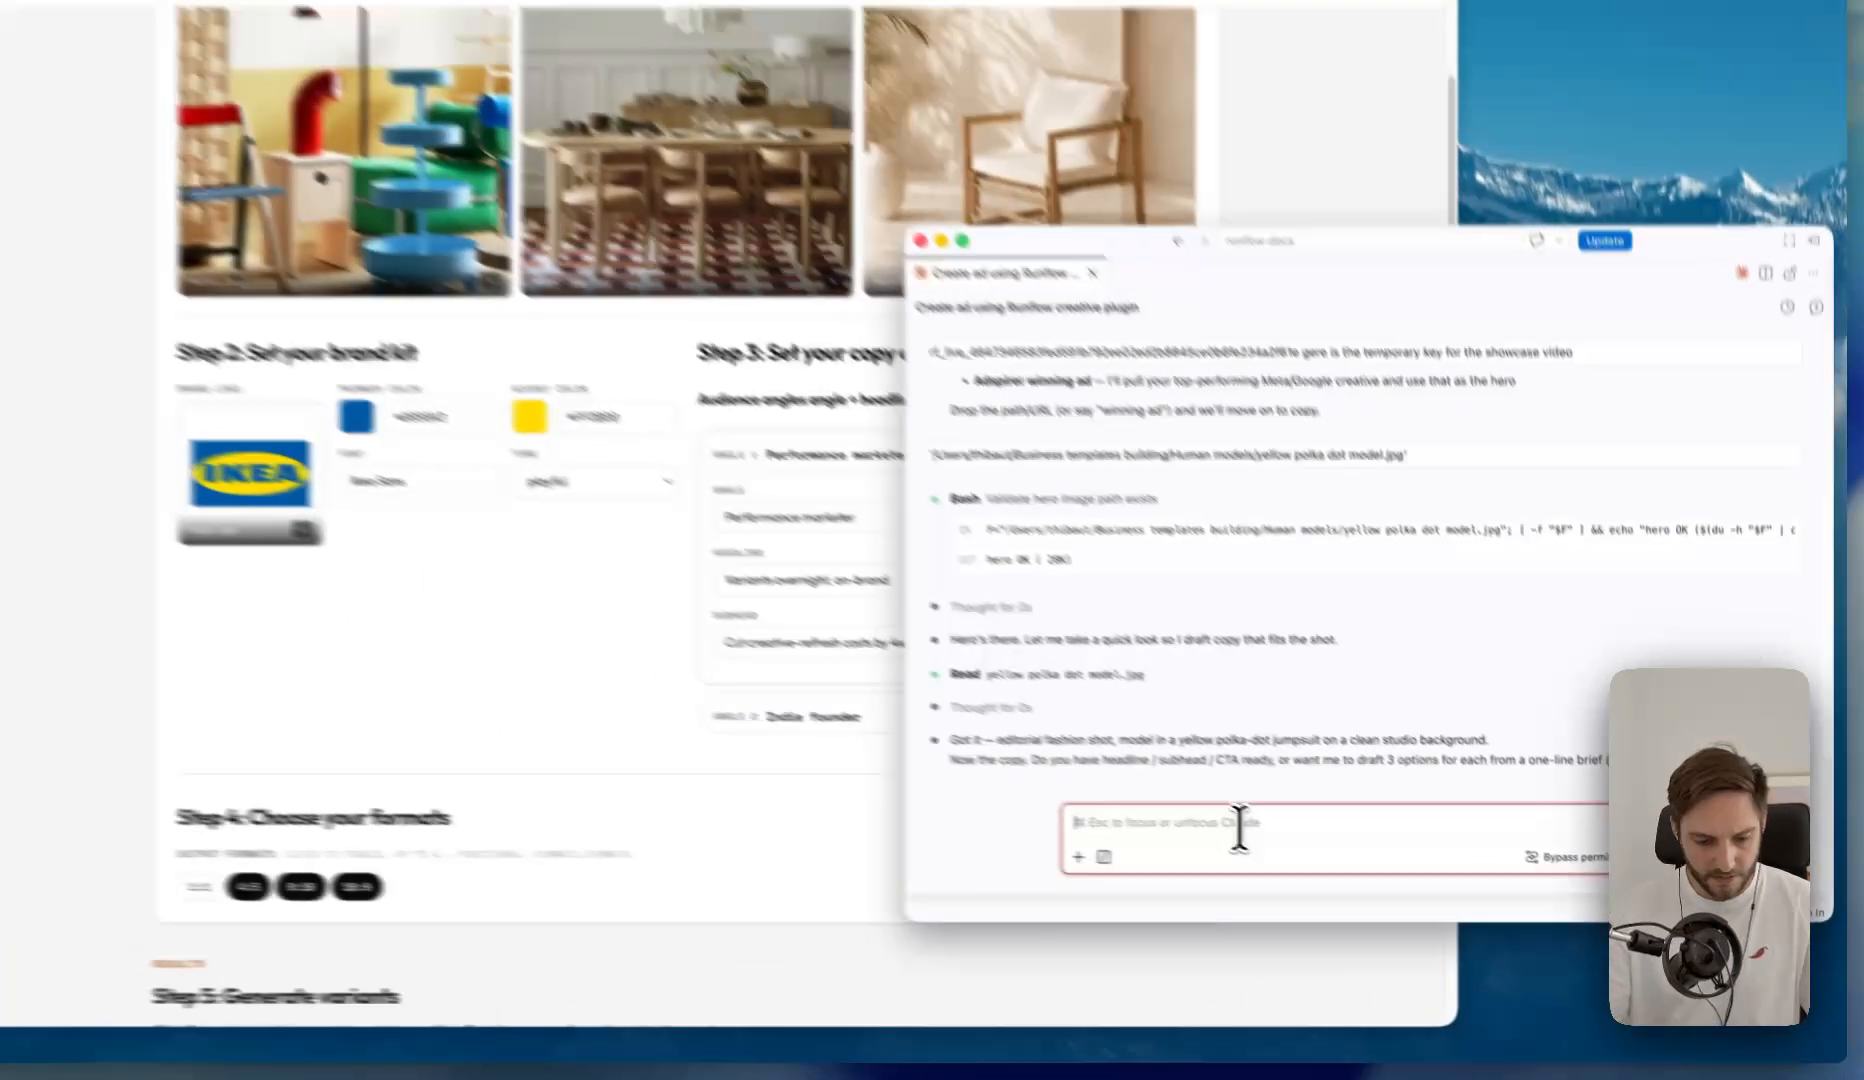
{"action": "type", "text": "Can you provide the copy for the"}
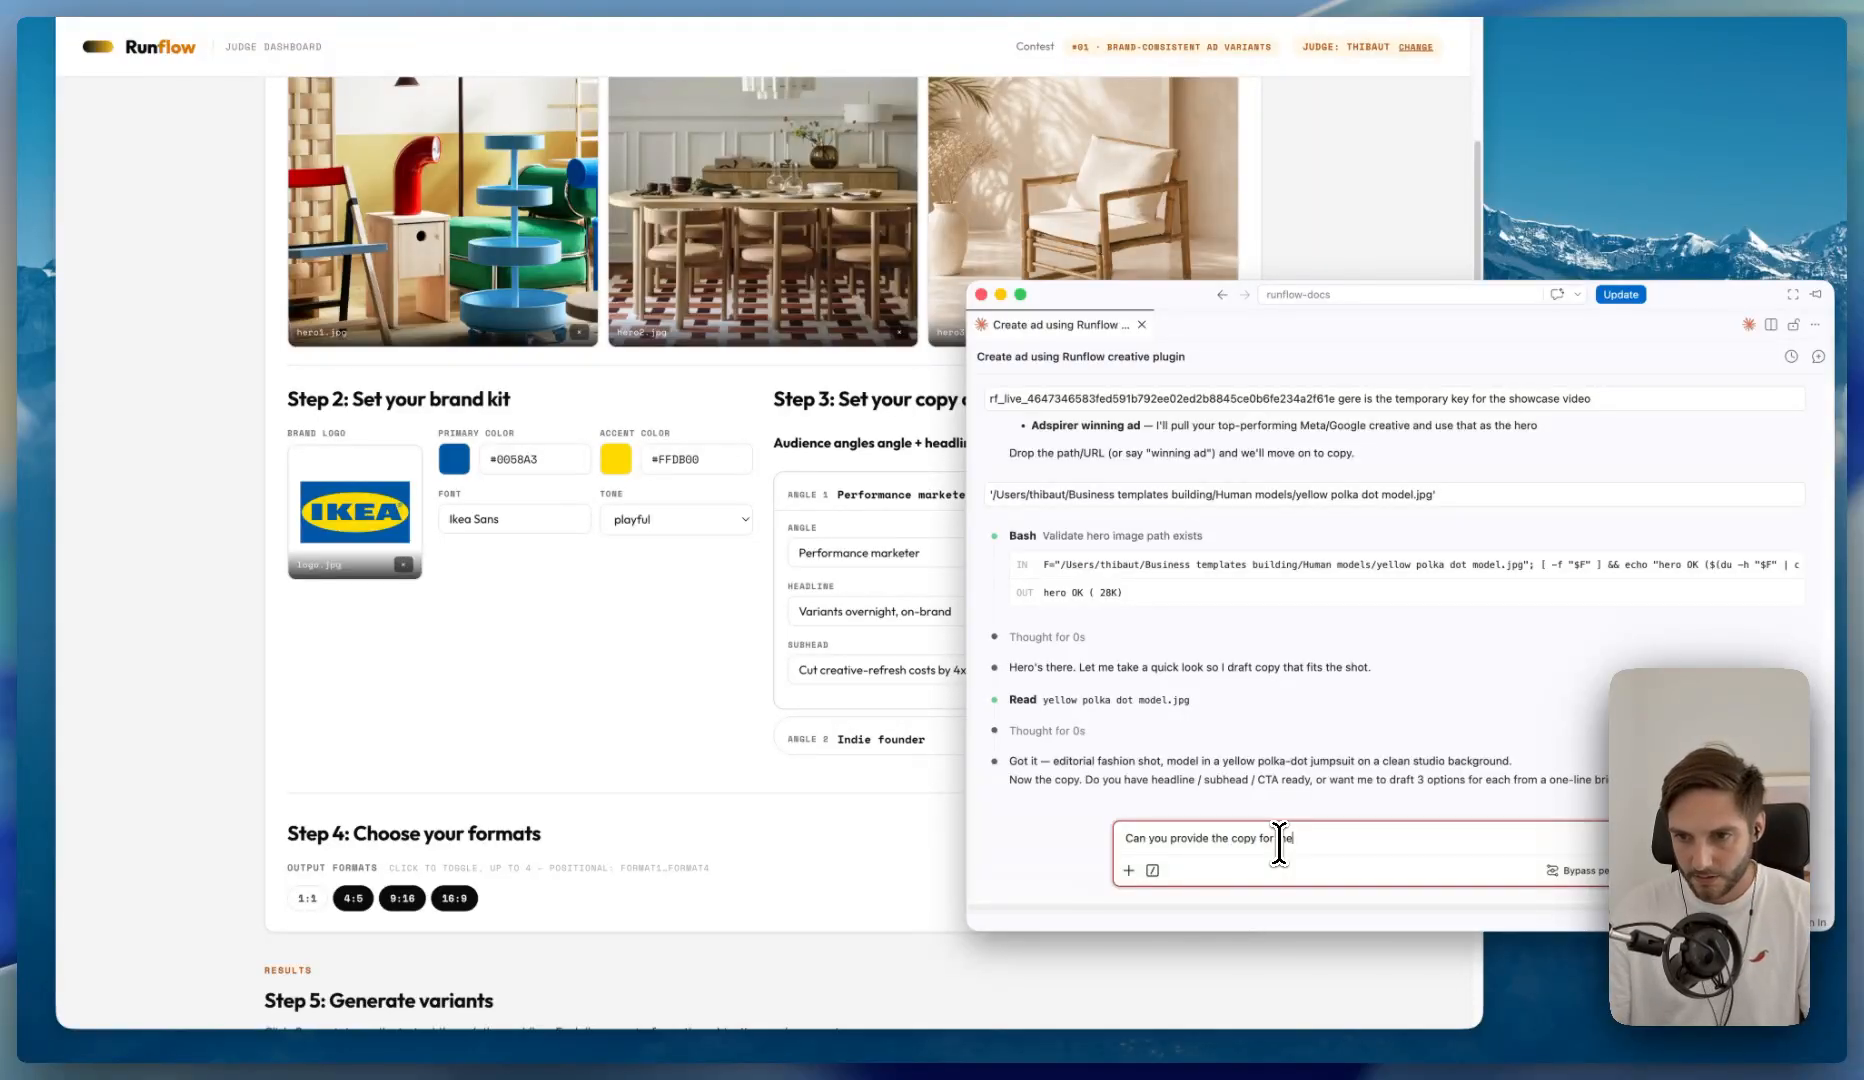
{"action": "key", "text": "Return"}
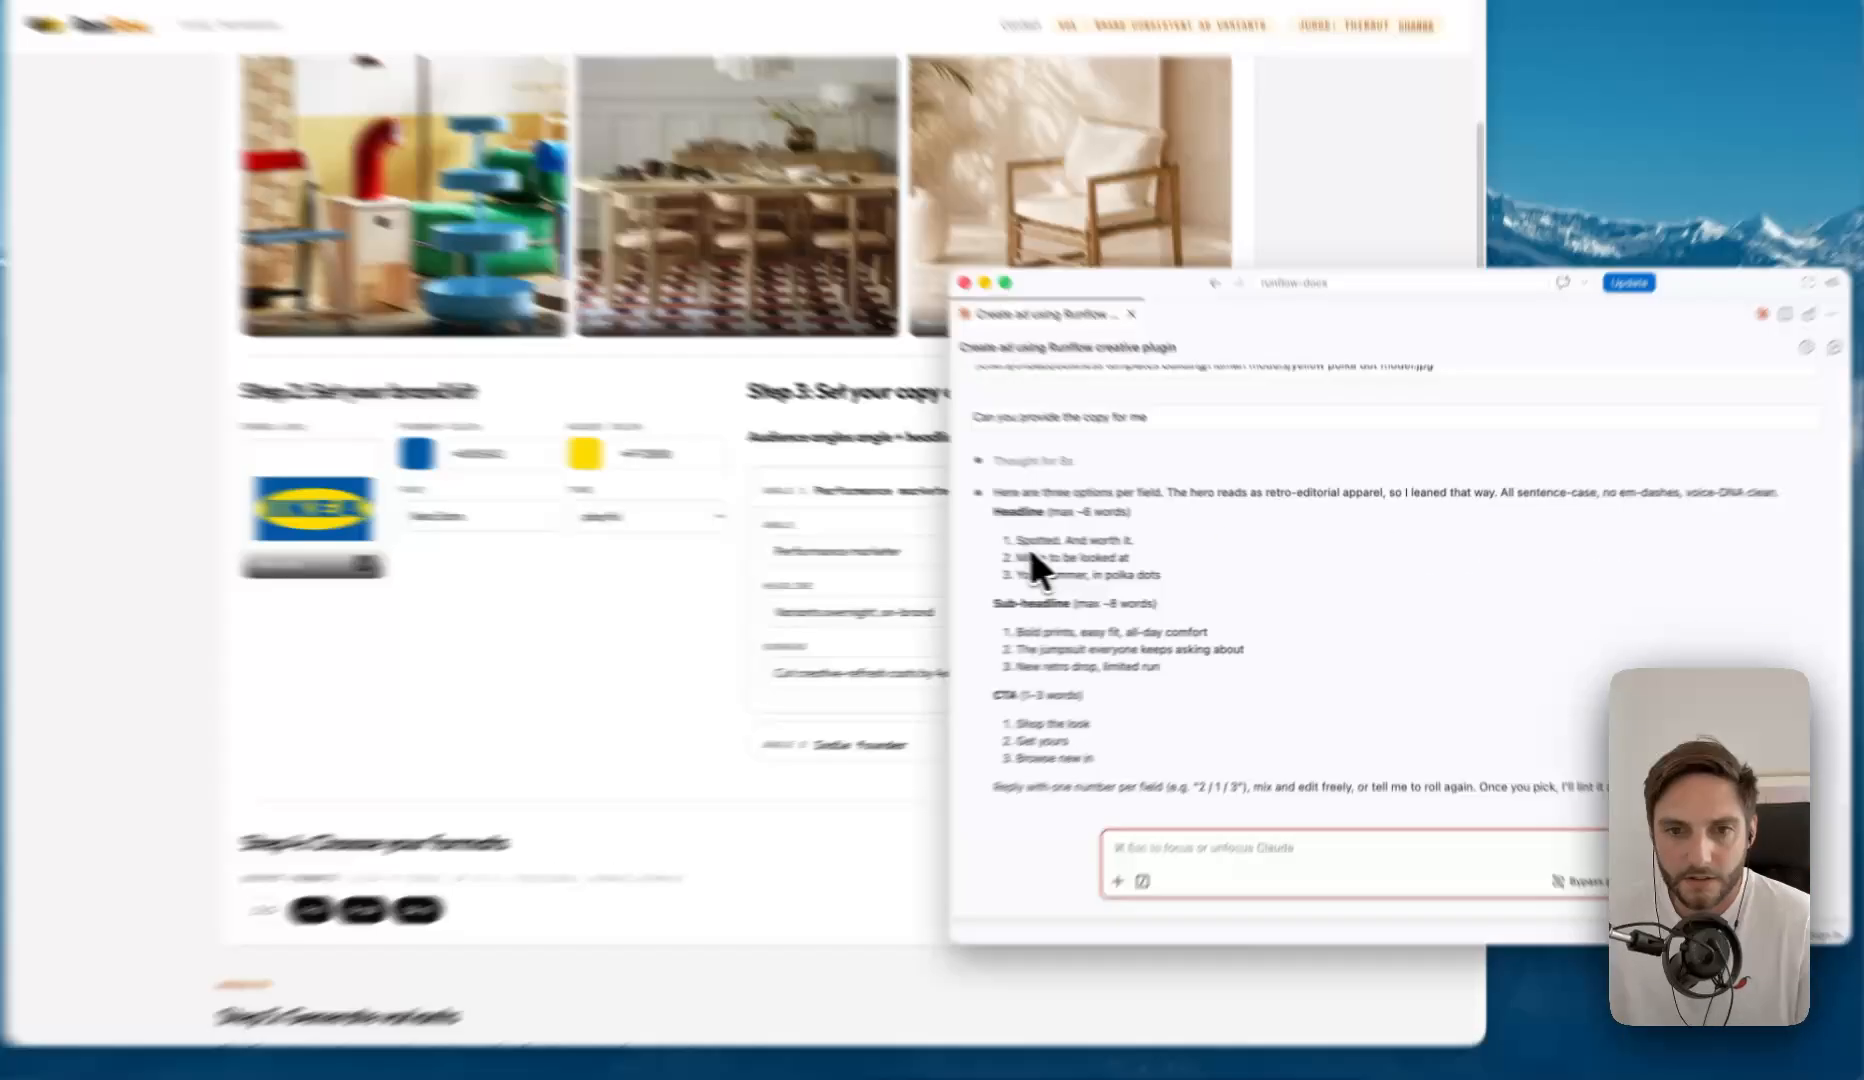
- Examine the headline, sub-headline and CTA options that Claude proposes for the ad
{"action": "left_click_drag", "start_coordinate": [1024, 541], "coordinate": [1189, 585]}
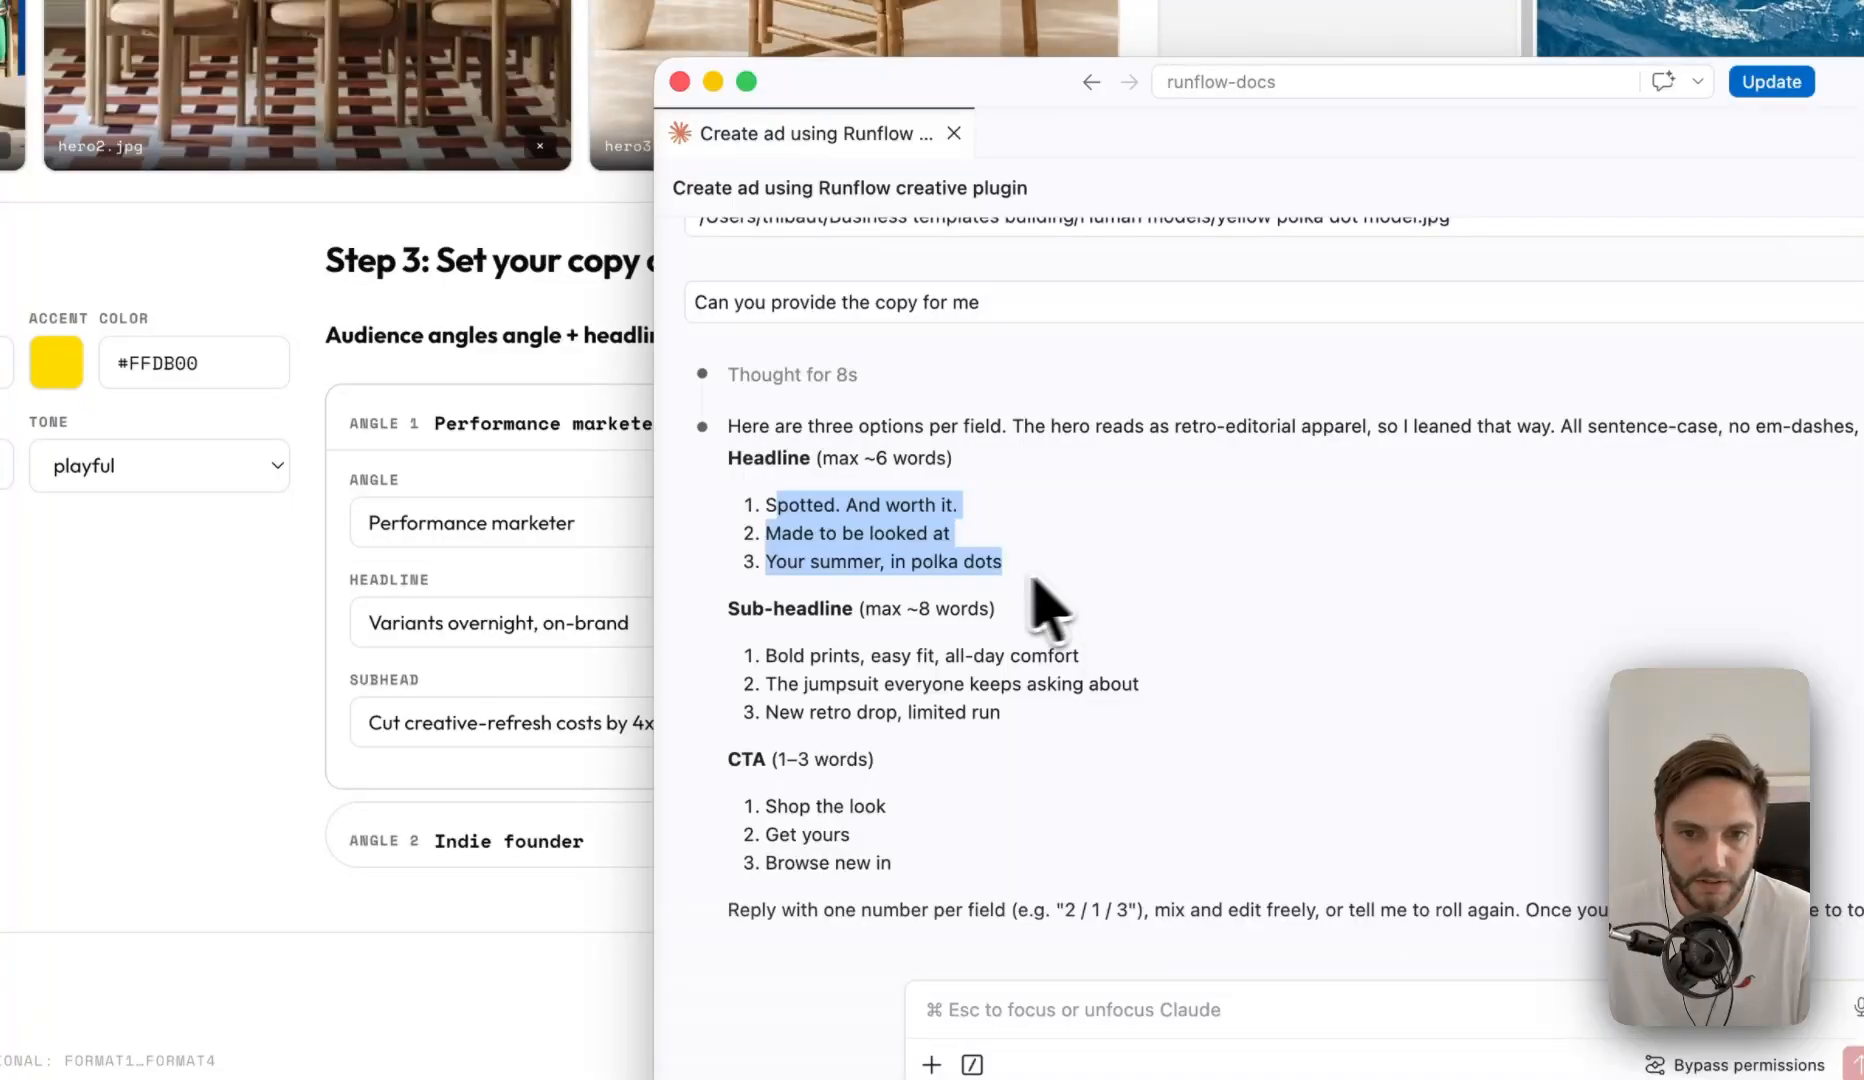
{"action": "left_click", "coordinate": [788, 662]}
{"action": "left_click_drag", "start_coordinate": [766, 660], "coordinate": [1165, 773]}
{"action": "left_click", "coordinate": [1100, 808]}
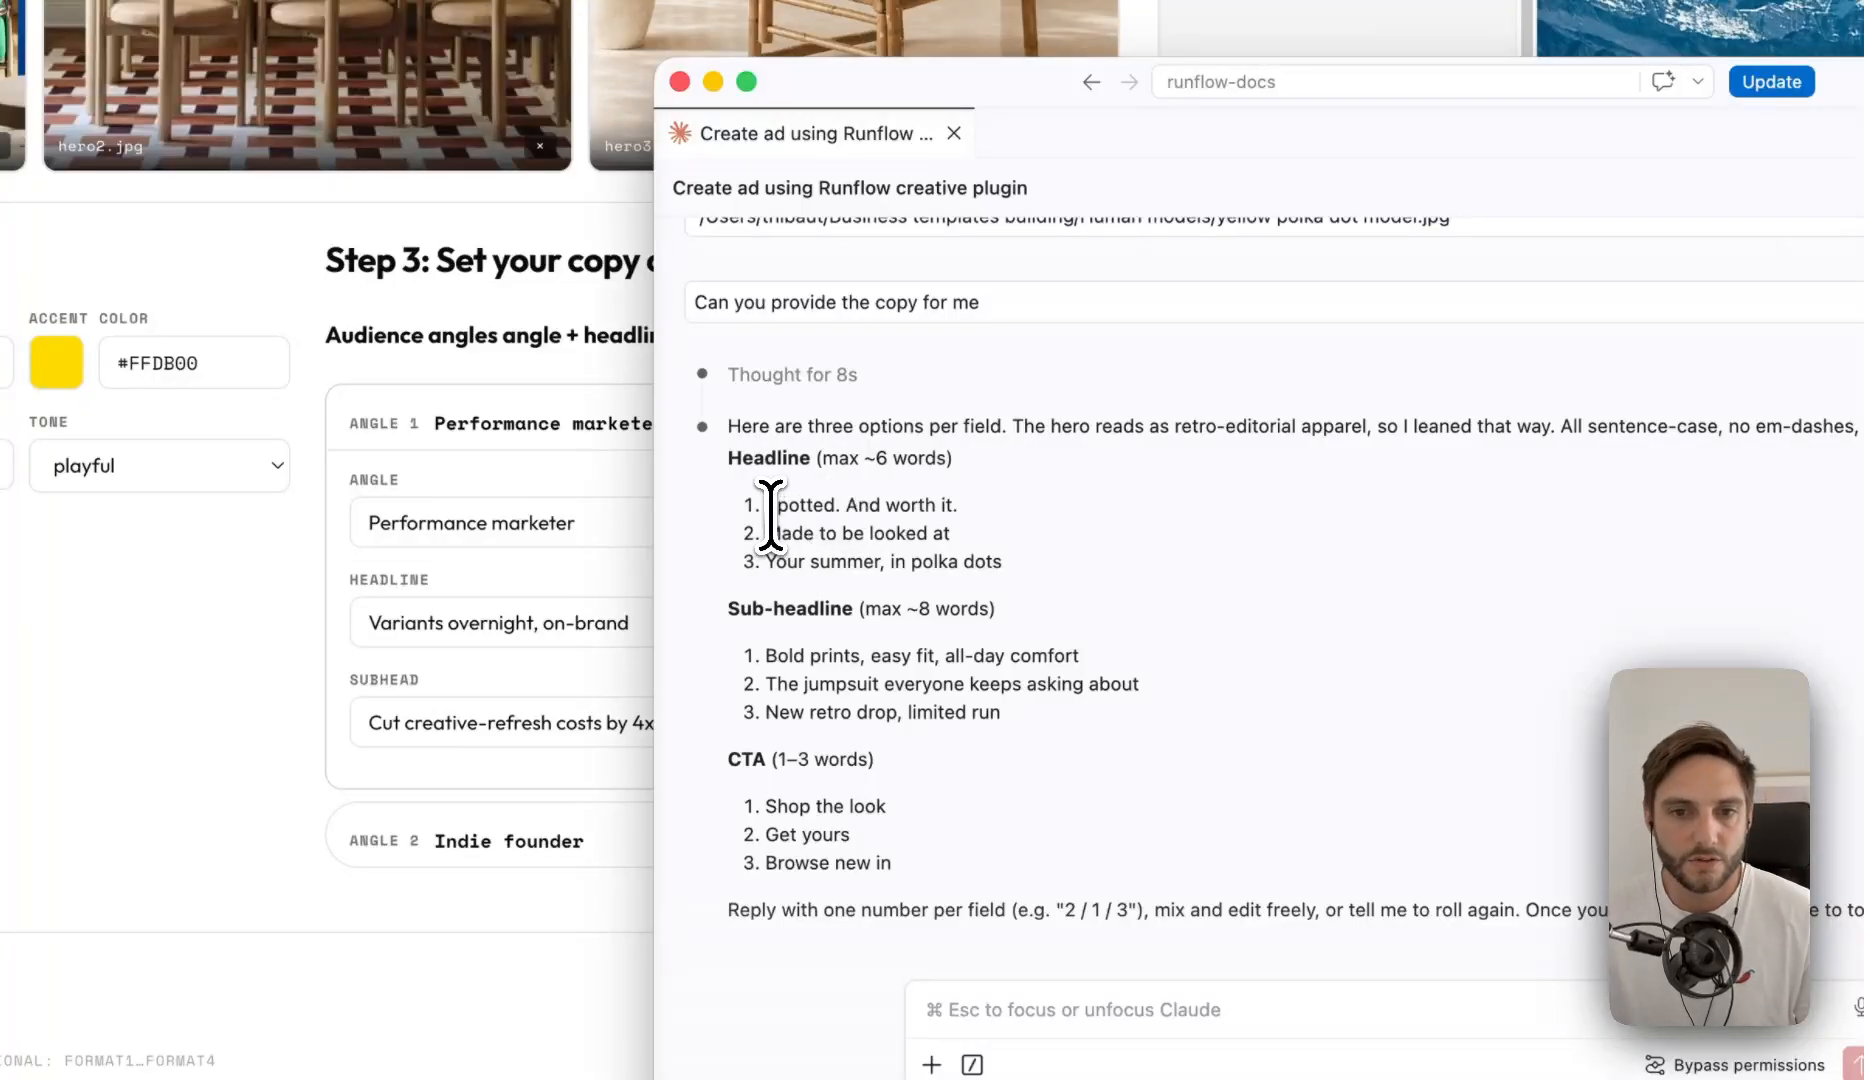
- Go over the proposed headline, sub-headline and CTA options, and reply "2" to choose the second option for the copy
{"action": "left_click_drag", "start_coordinate": [768, 505], "coordinate": [990, 507]}
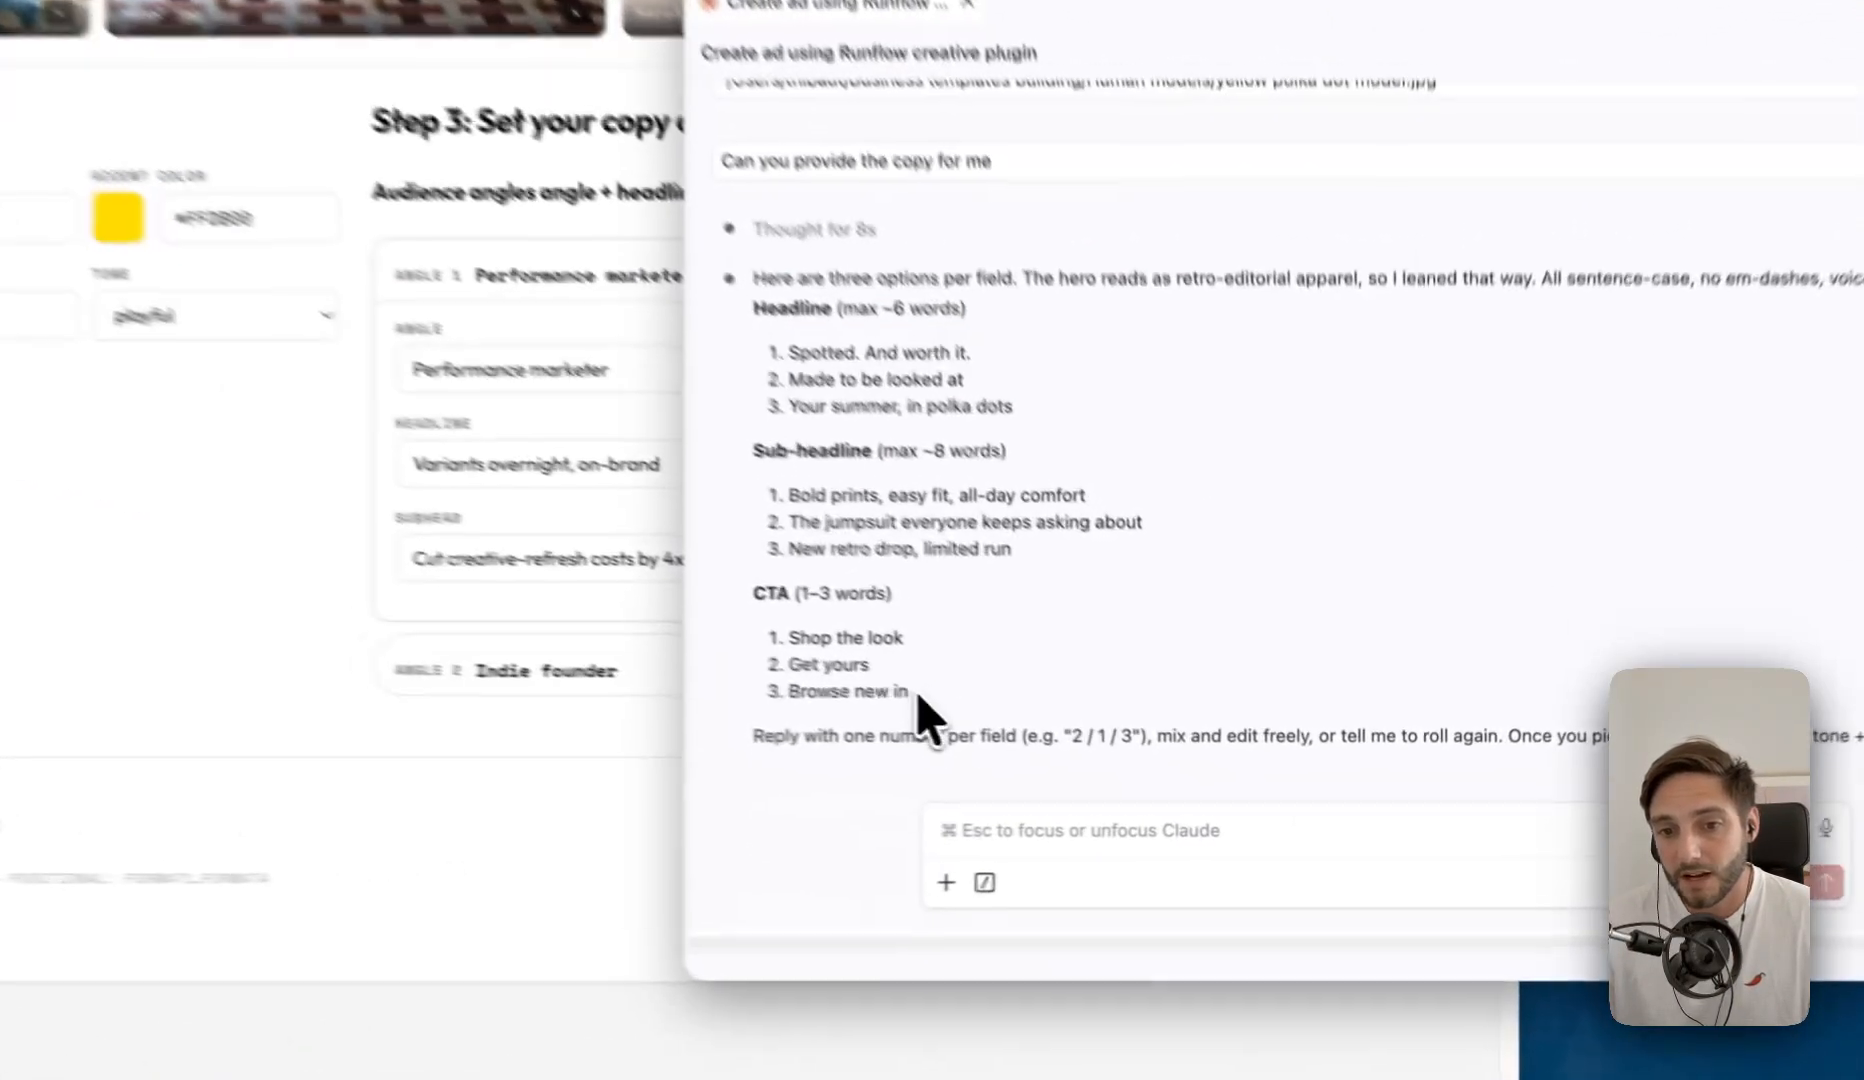
{"action": "left_click_drag", "start_coordinate": [1097, 752], "coordinate": [1019, 549]}
{"action": "left_click", "coordinate": [1231, 440]}
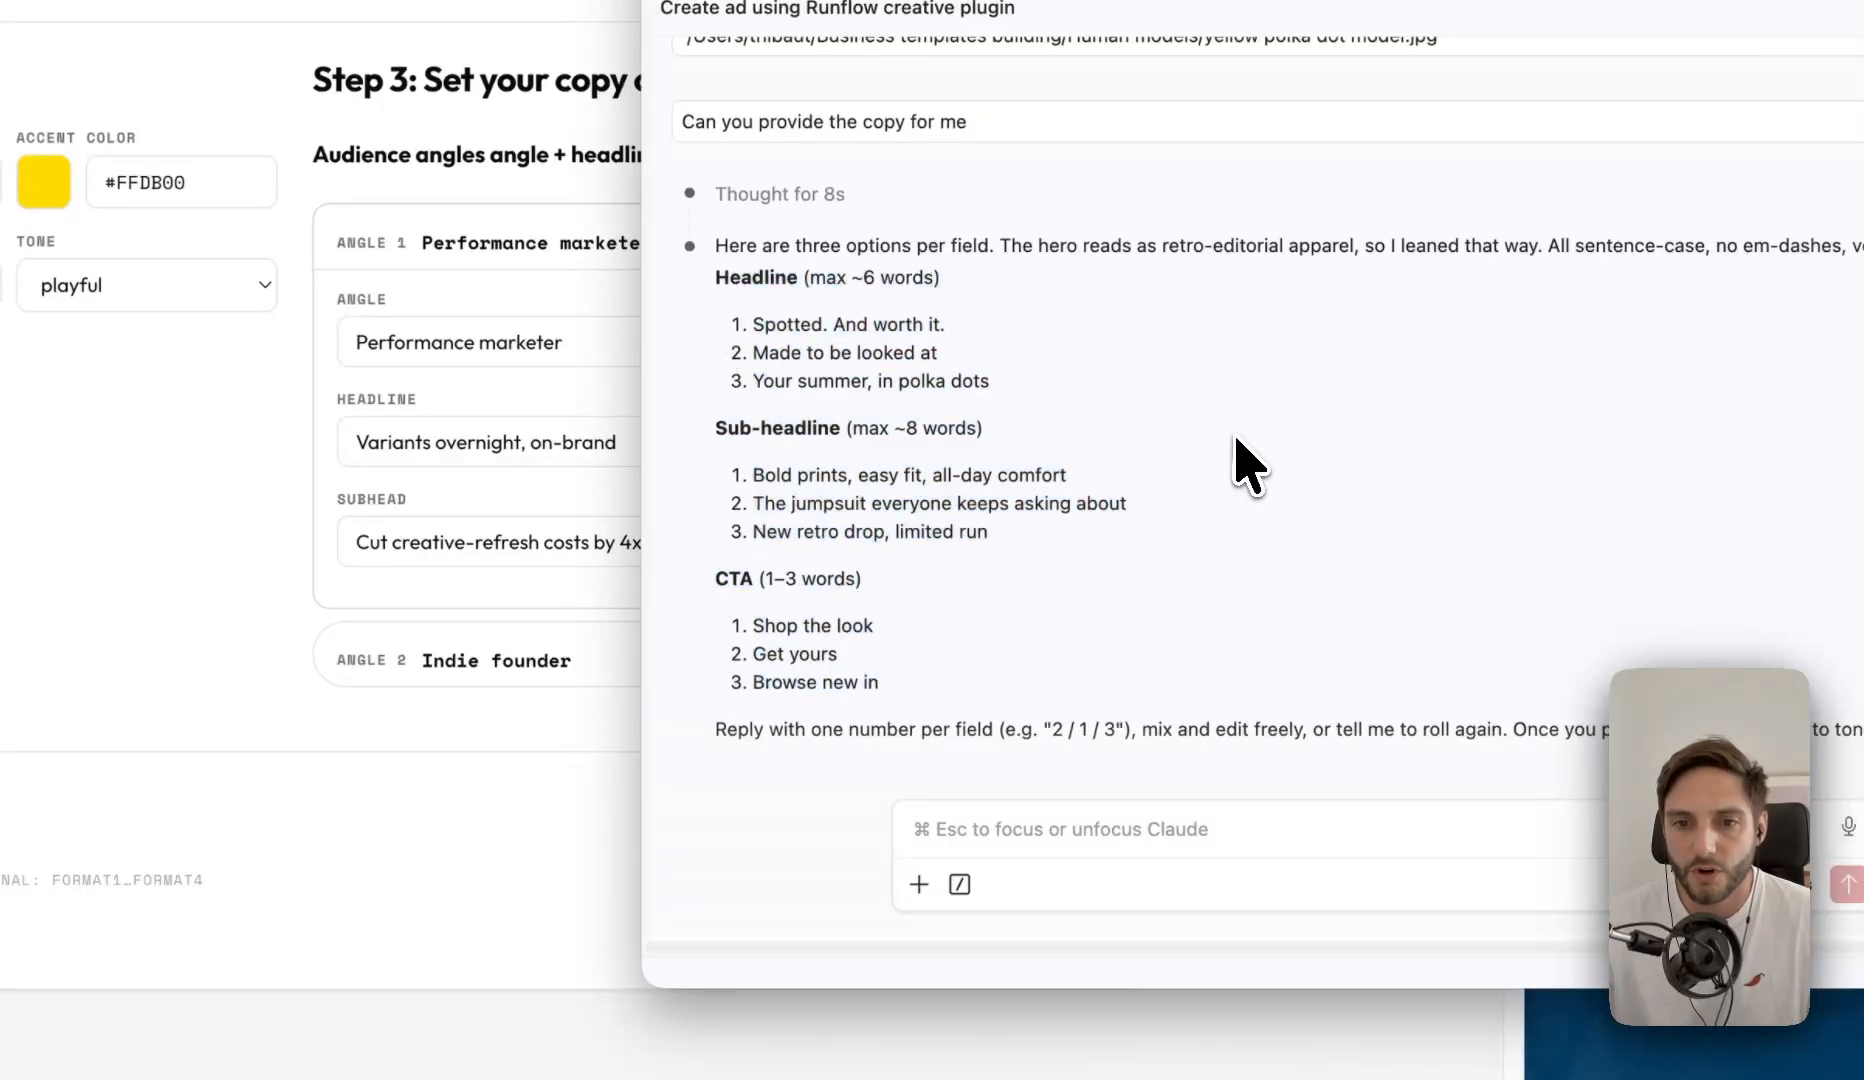
{"action": "left_click", "coordinate": [1080, 838]}
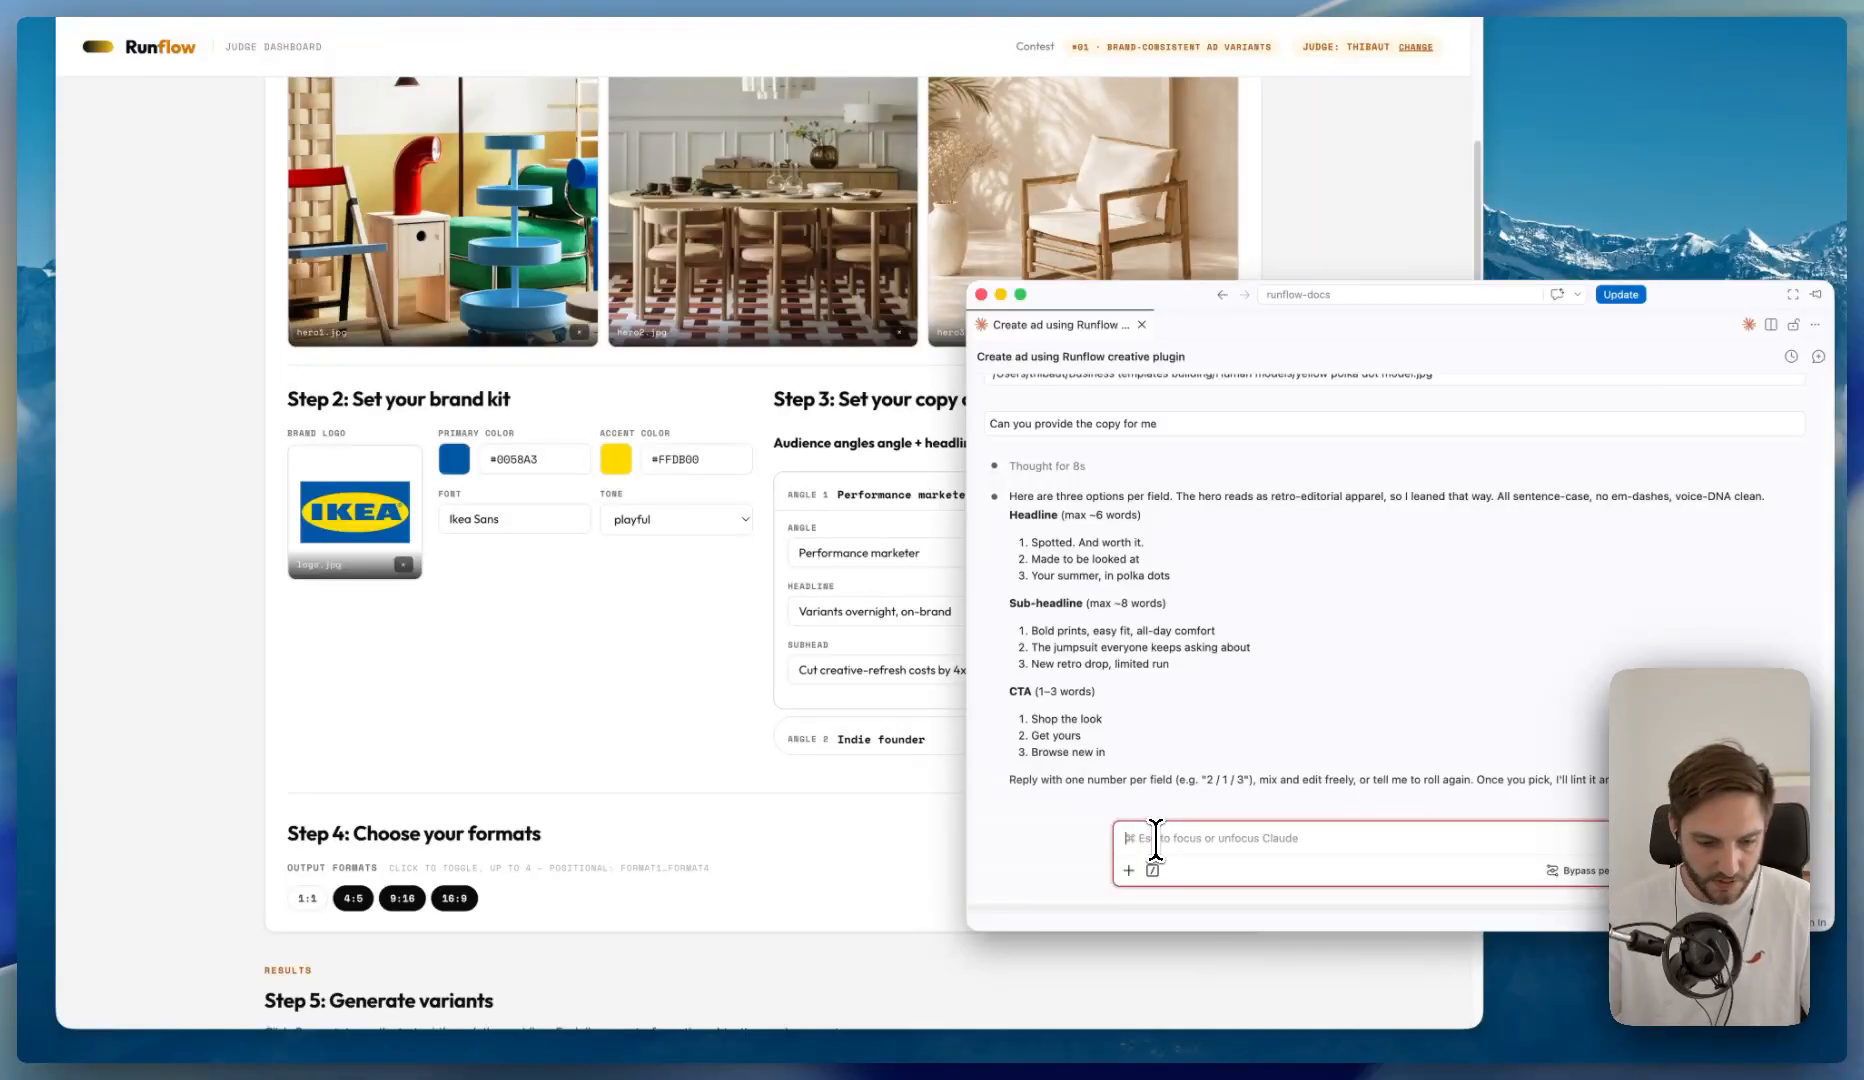
{"action": "key", "text": "Return"}
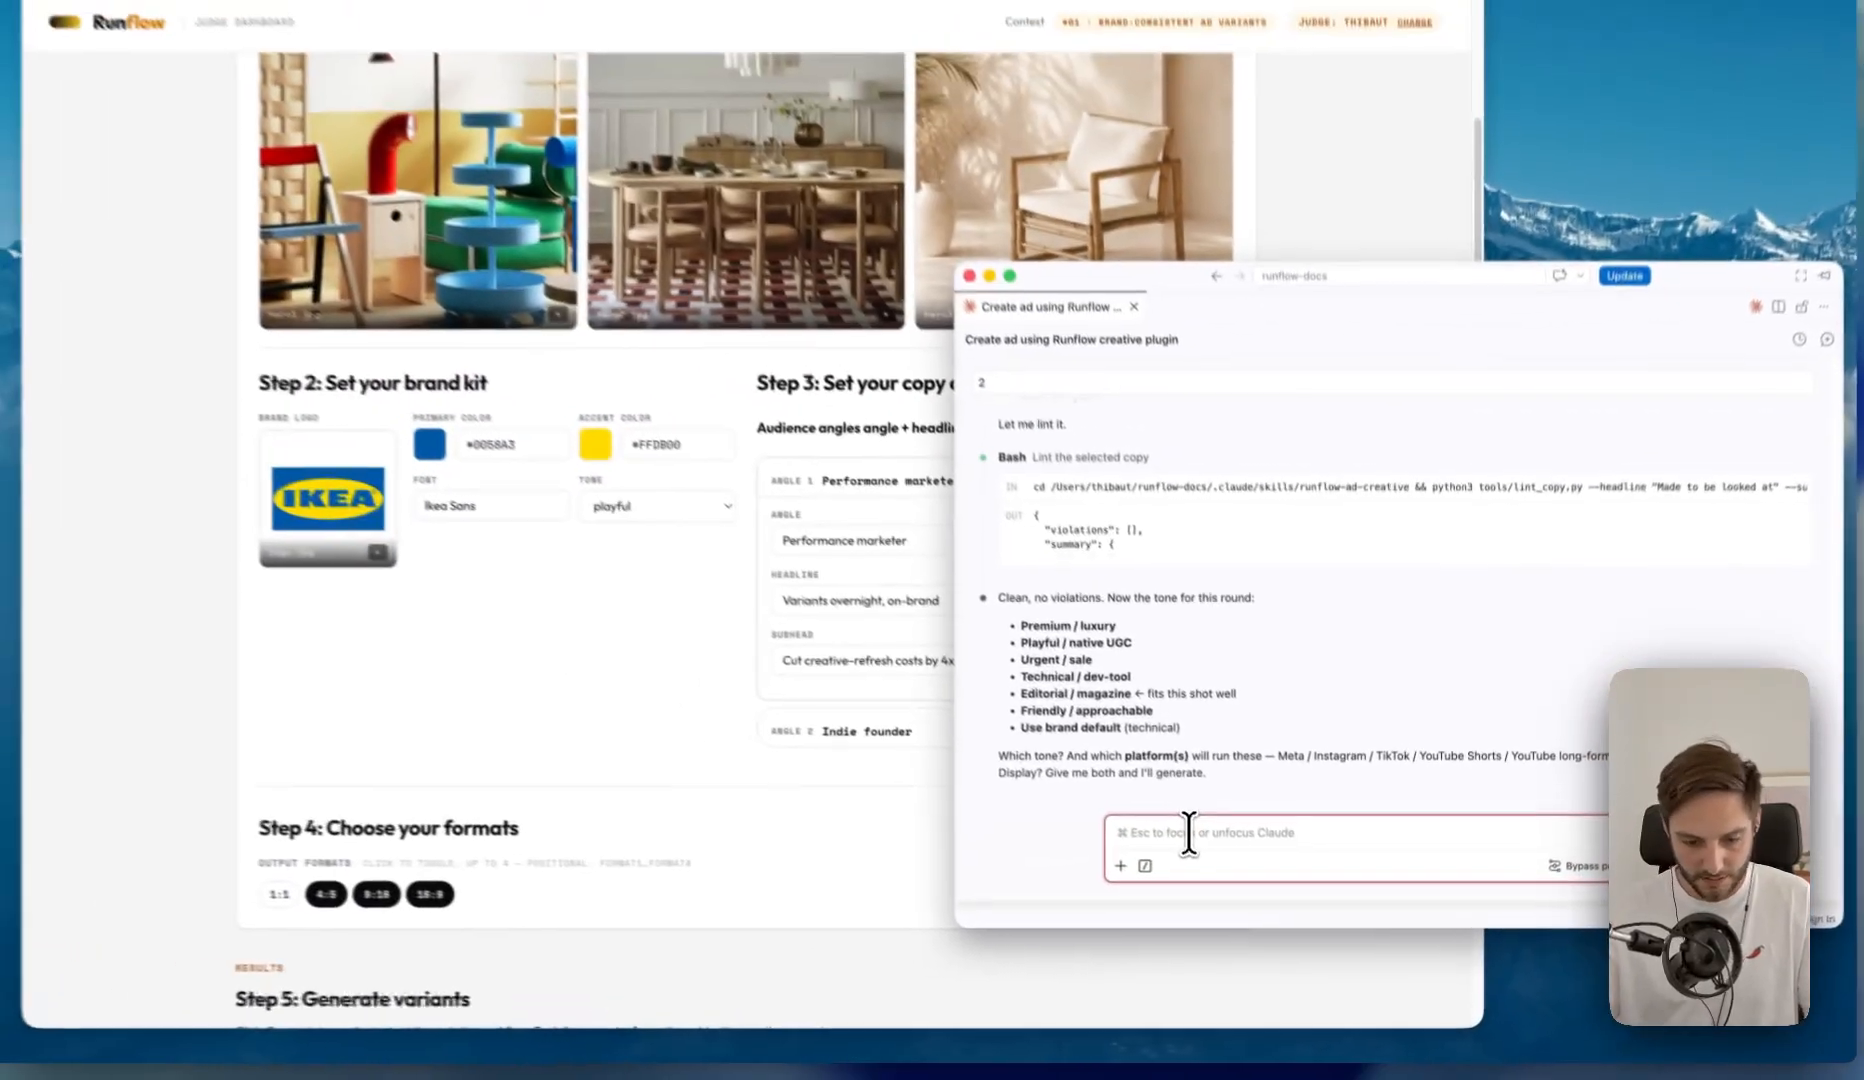
- Answer Claude's tone question with "technical / dev -tool"
{"action": "type", "text": "tech"}
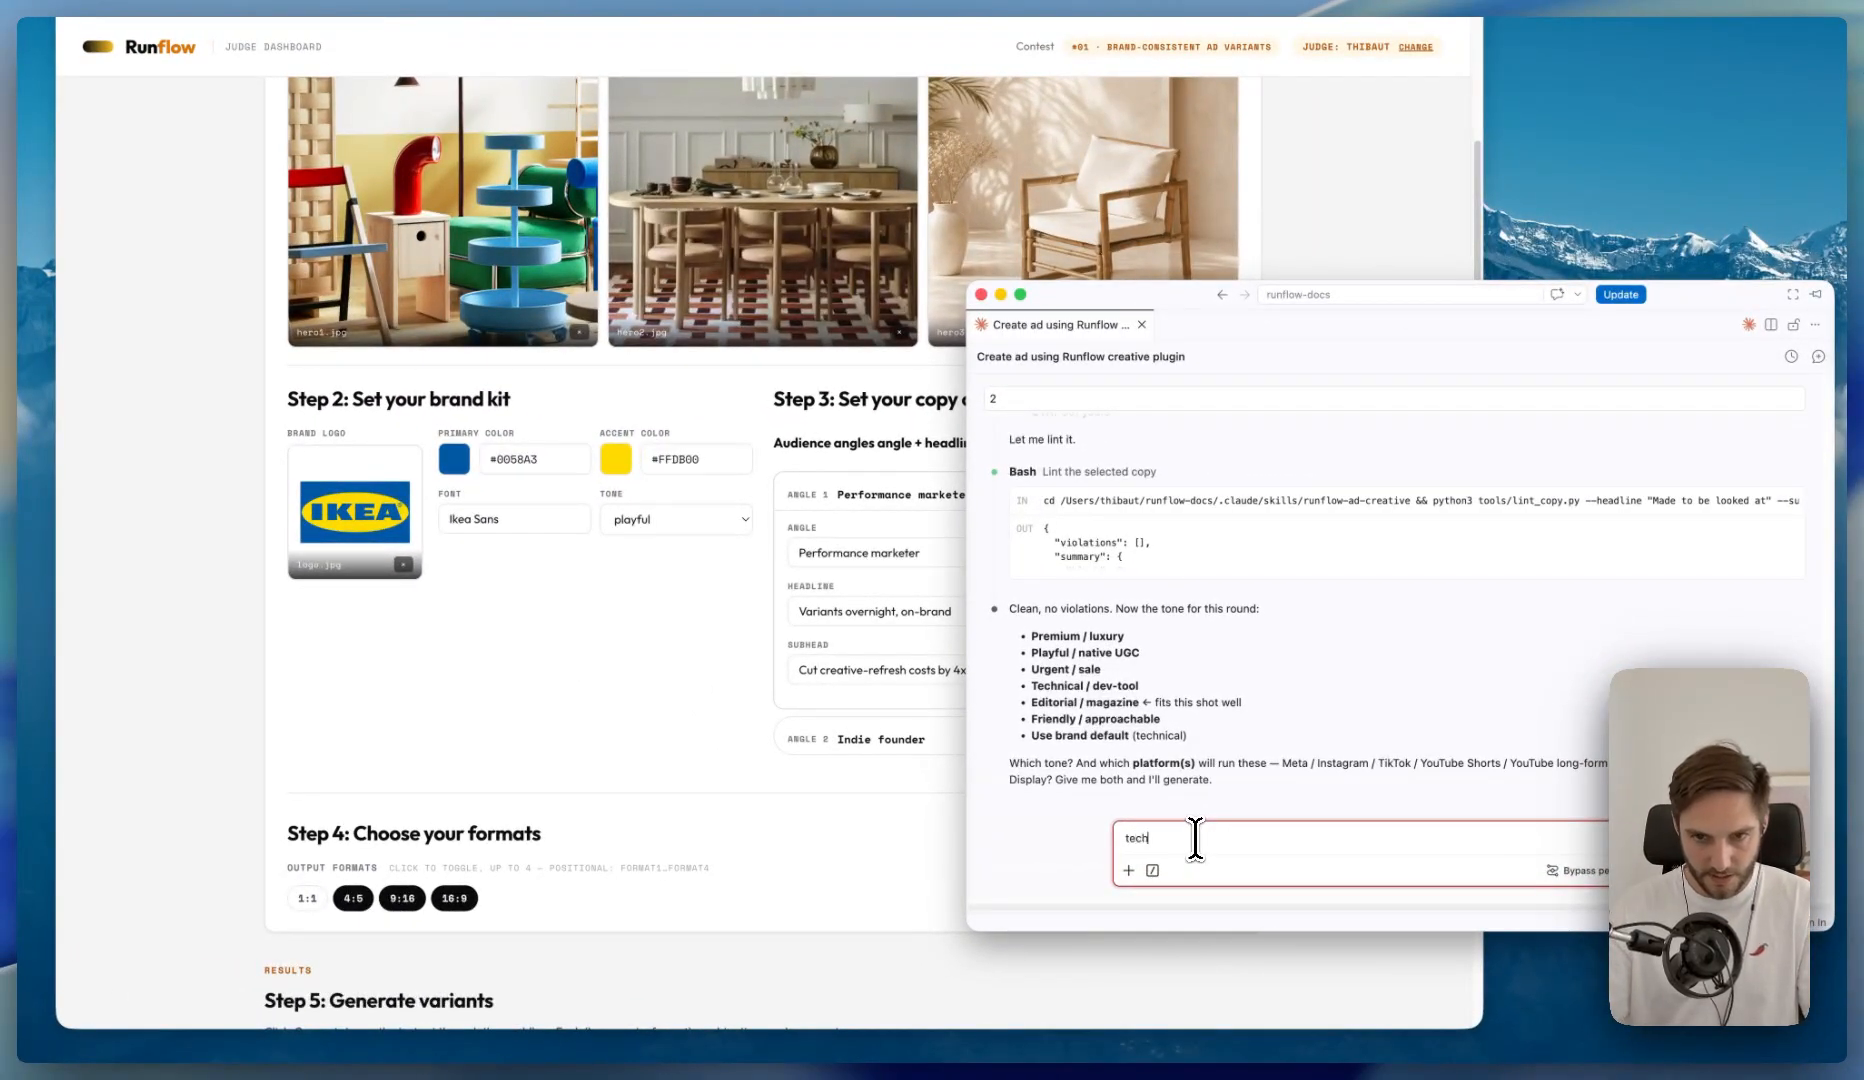
{"action": "type", "text": "nical / de"}
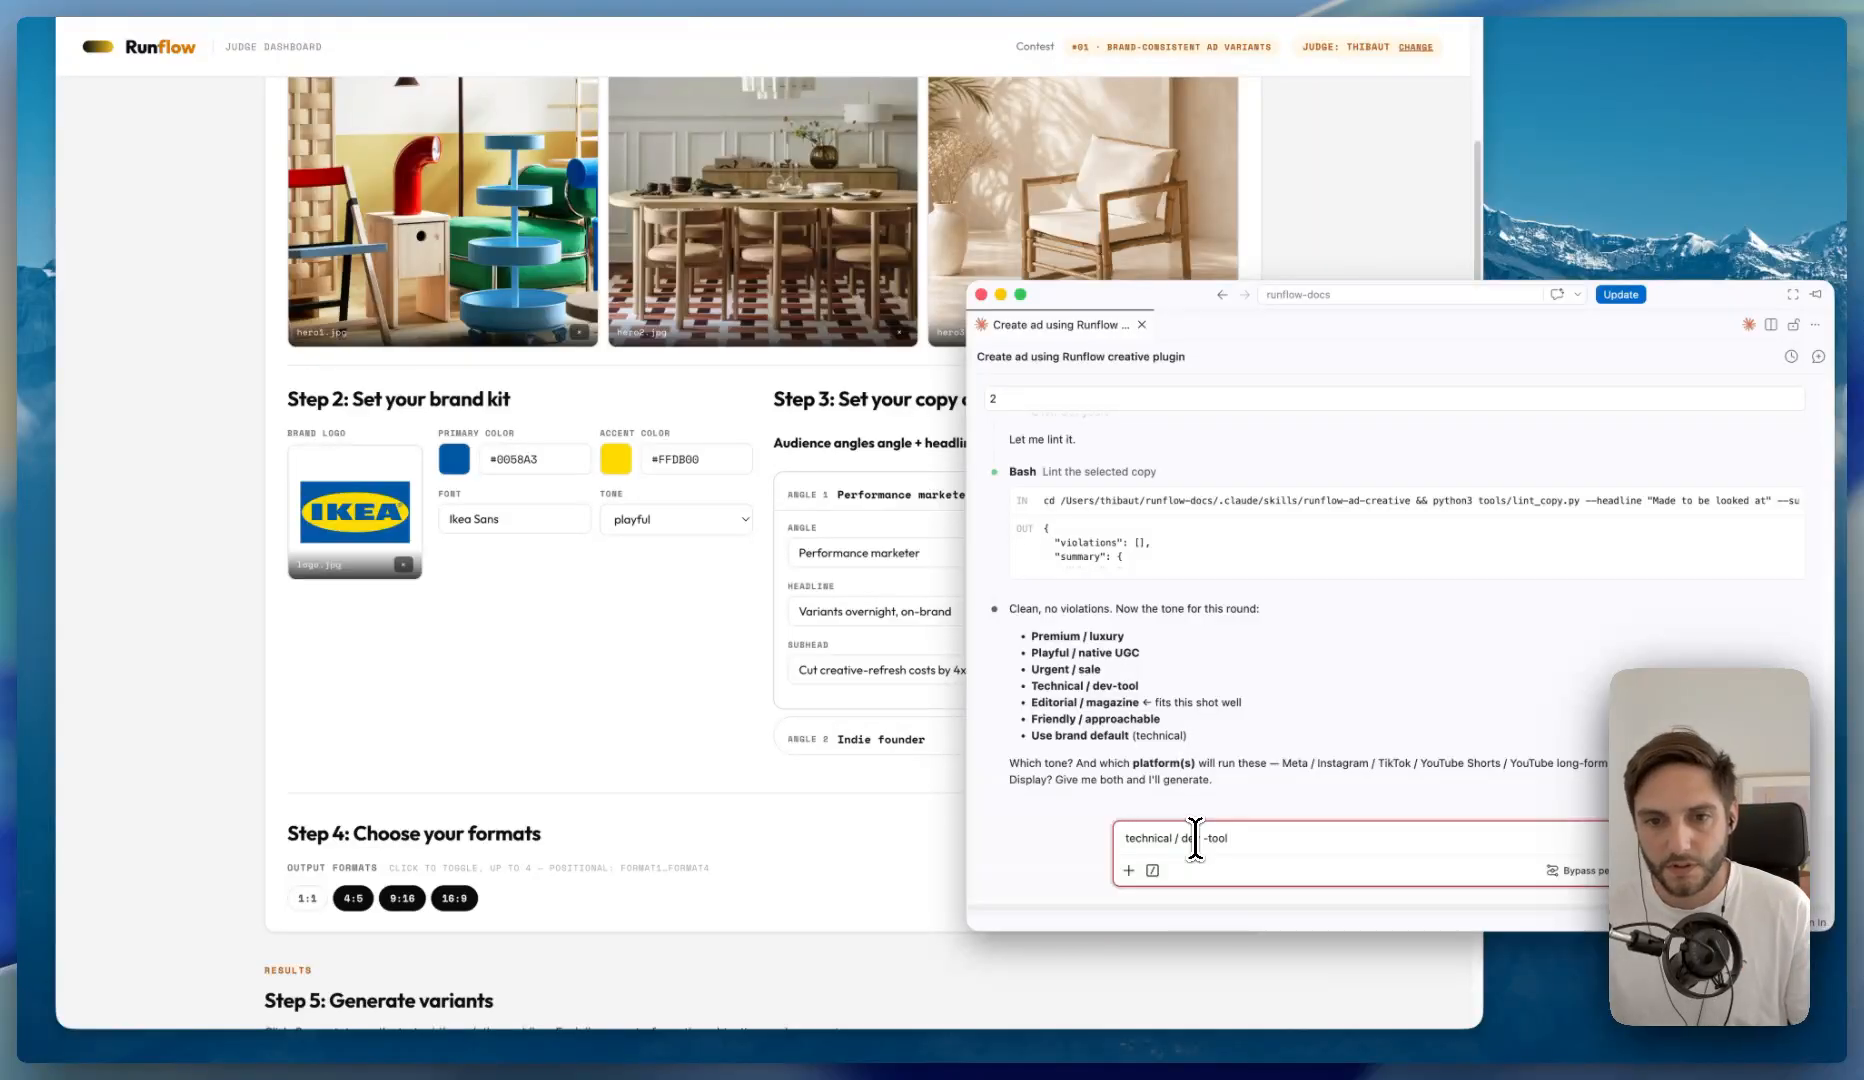
{"action": "type", "text": "v -tool"}
{"action": "key", "text": "Return"}
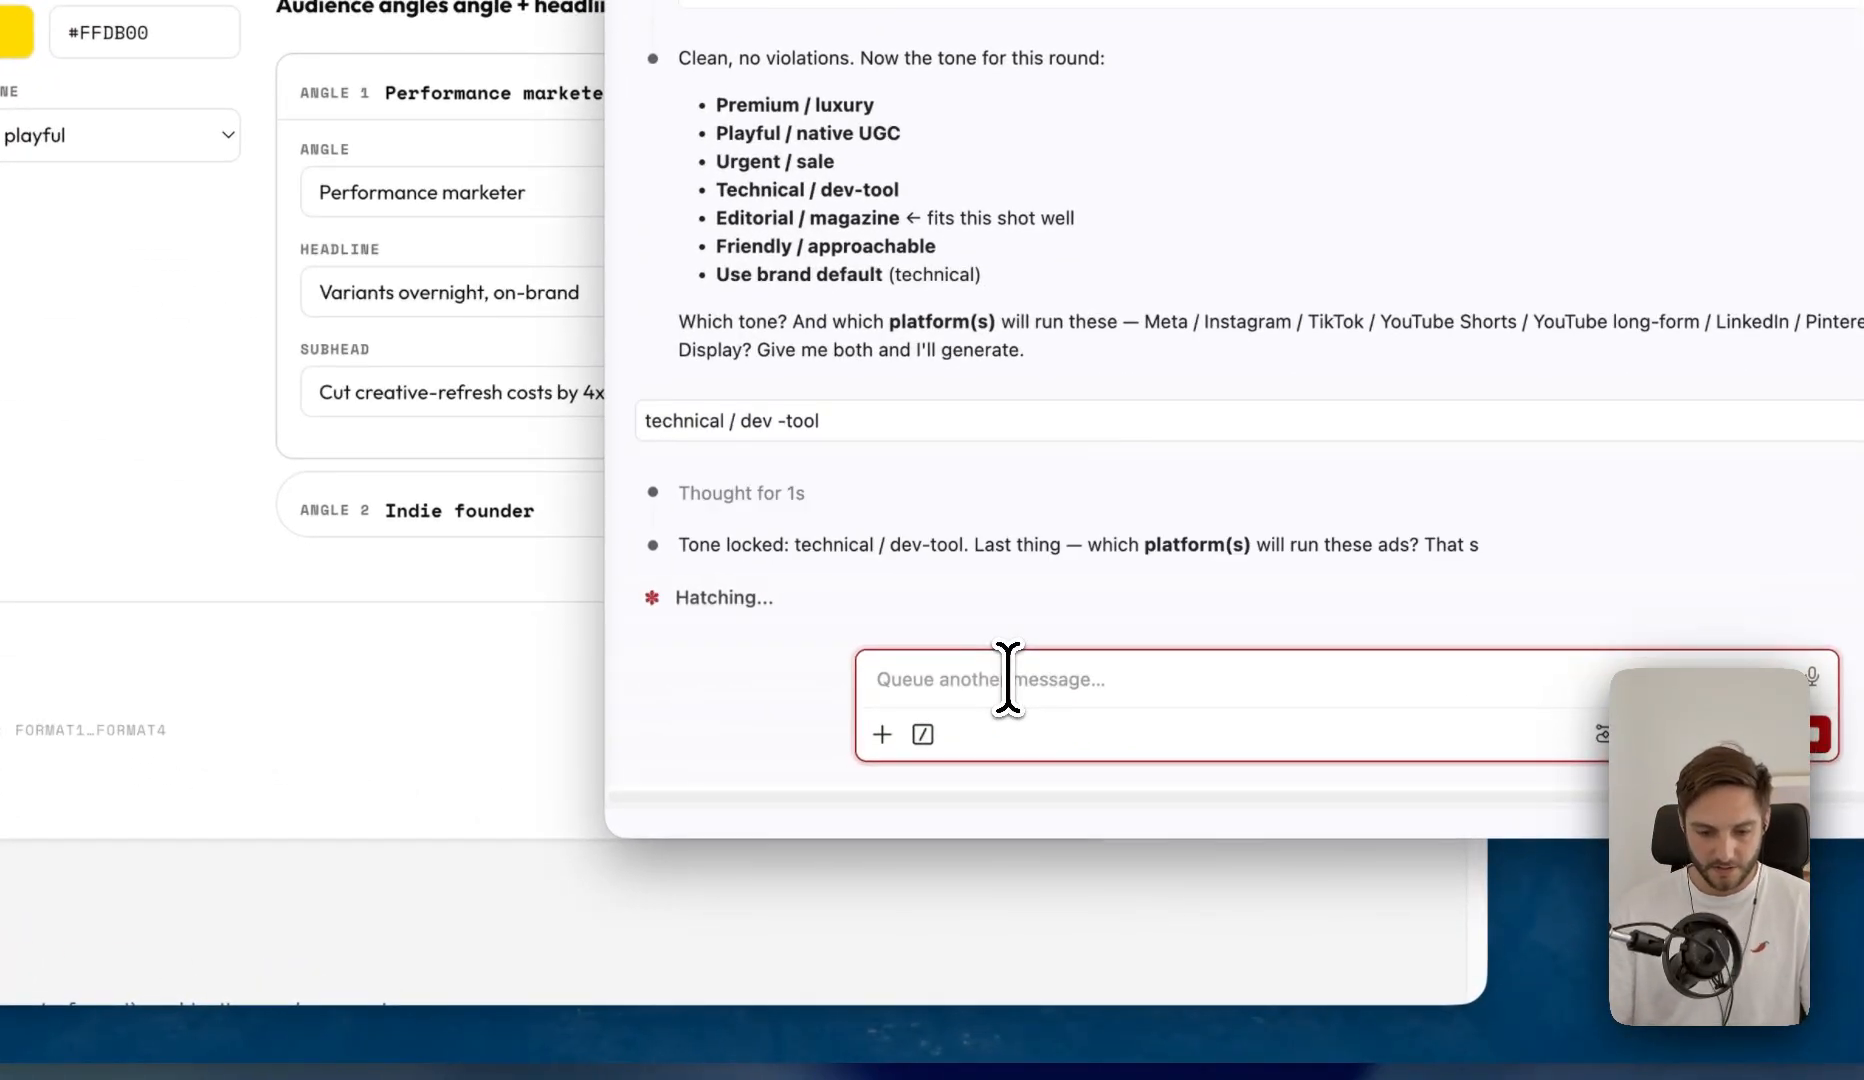
- Submit Stories / Reels / TikTok and Pinterest as the ad platforms, leaving out Meta / Instagram Feed
{"action": "type", "text": "I need"}
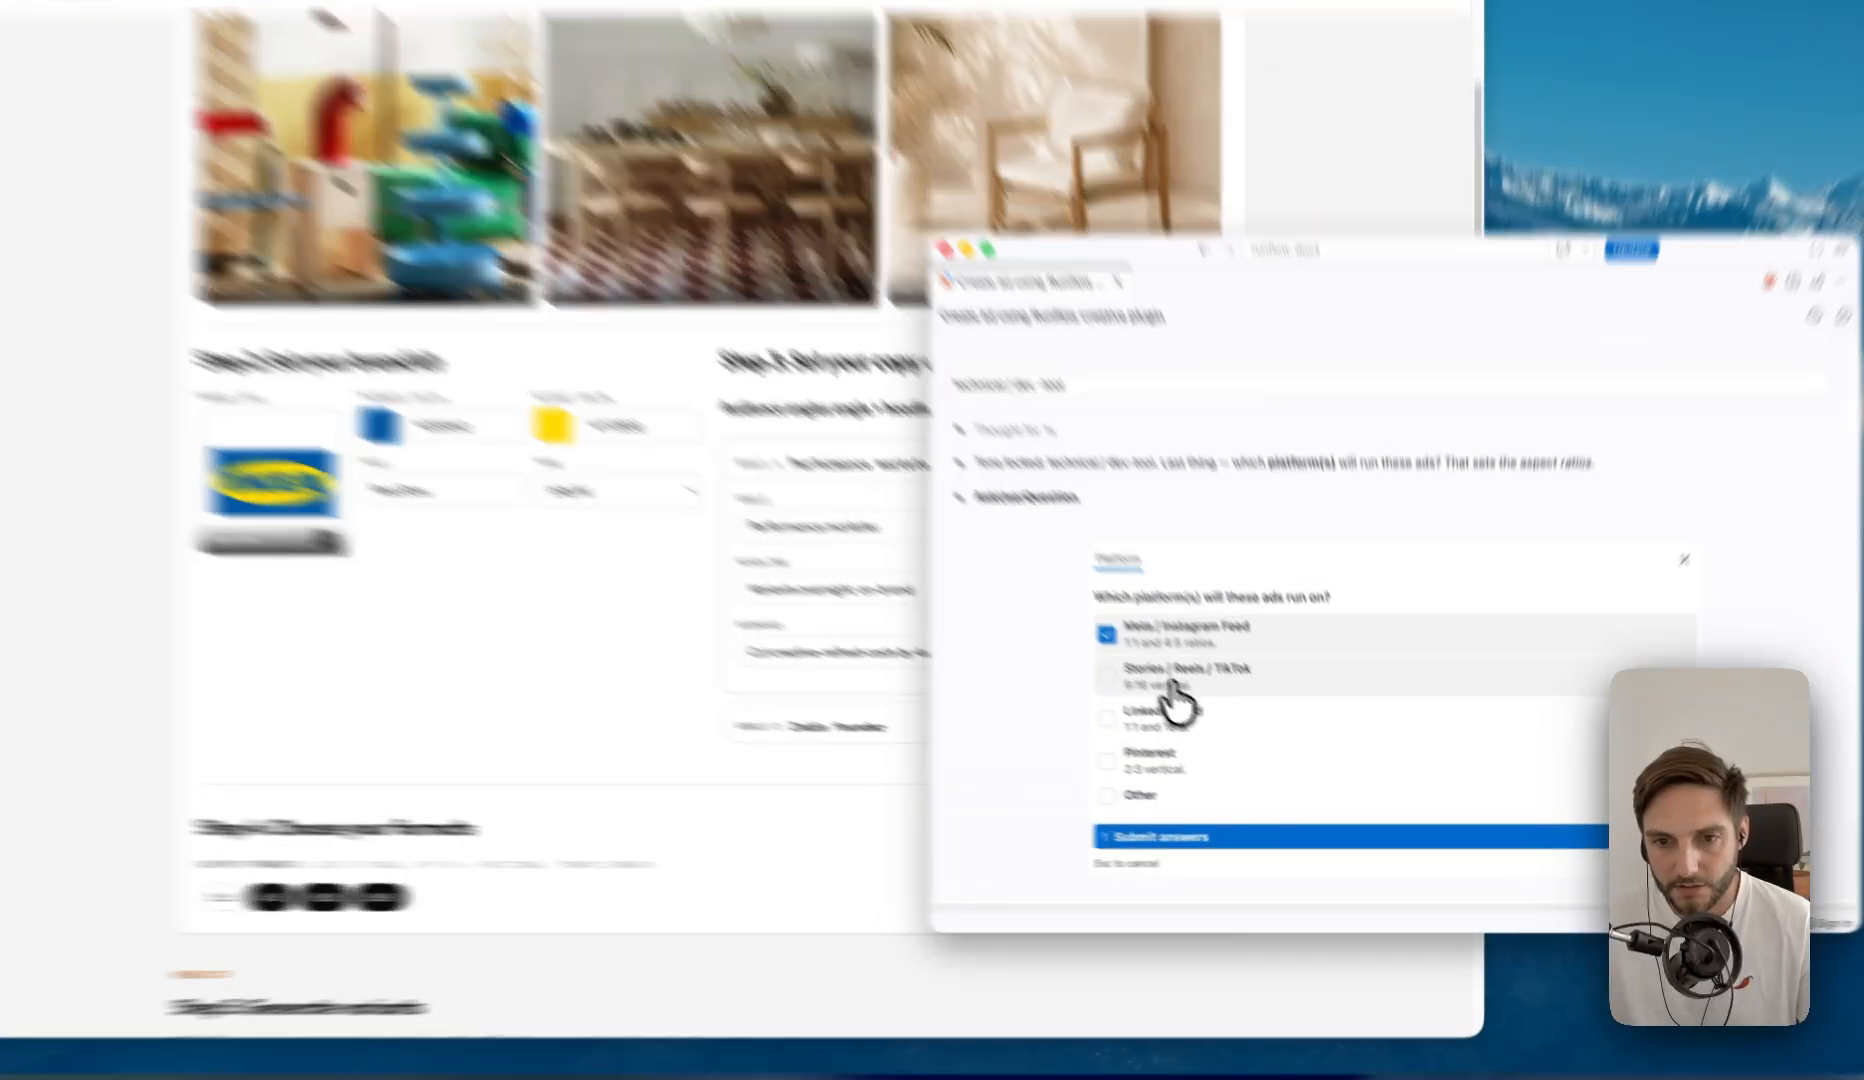
{"action": "left_click", "coordinate": [1172, 688]}
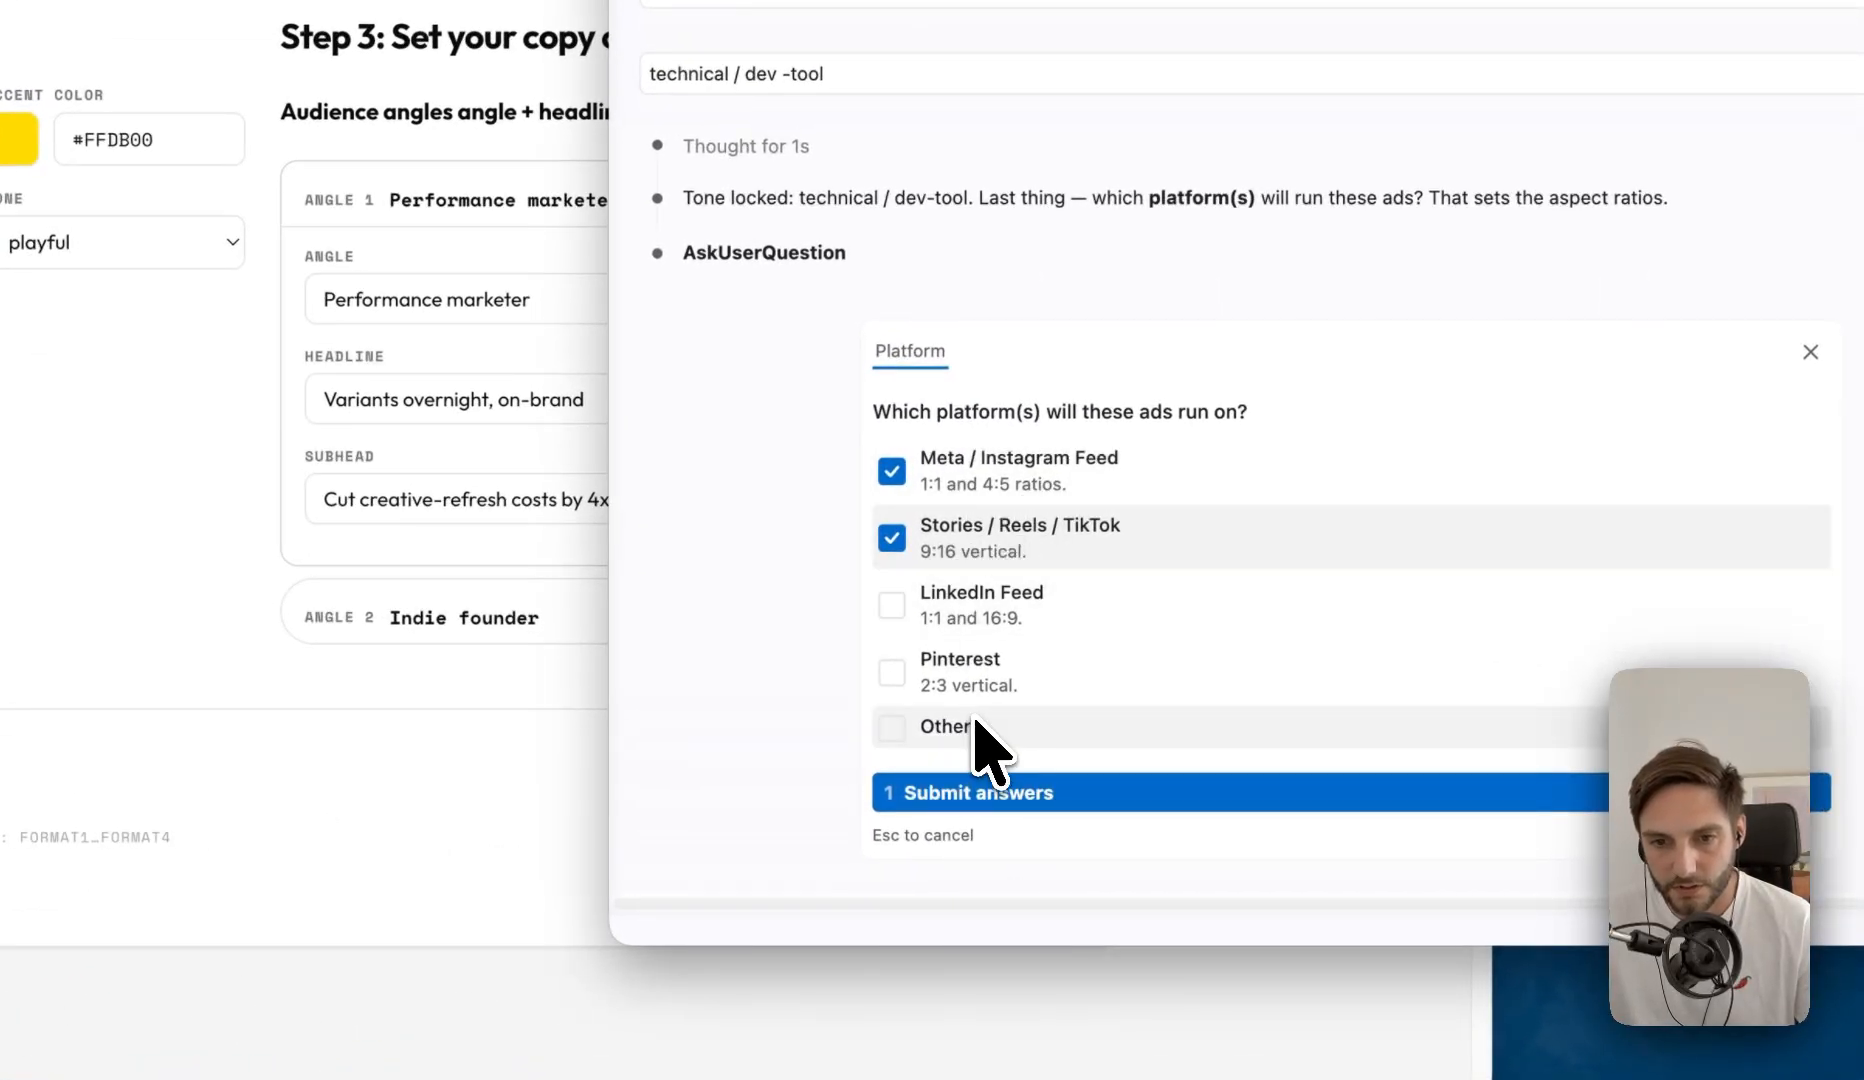
{"action": "left_click", "coordinate": [945, 478]}
{"action": "left_click", "coordinate": [966, 686]}
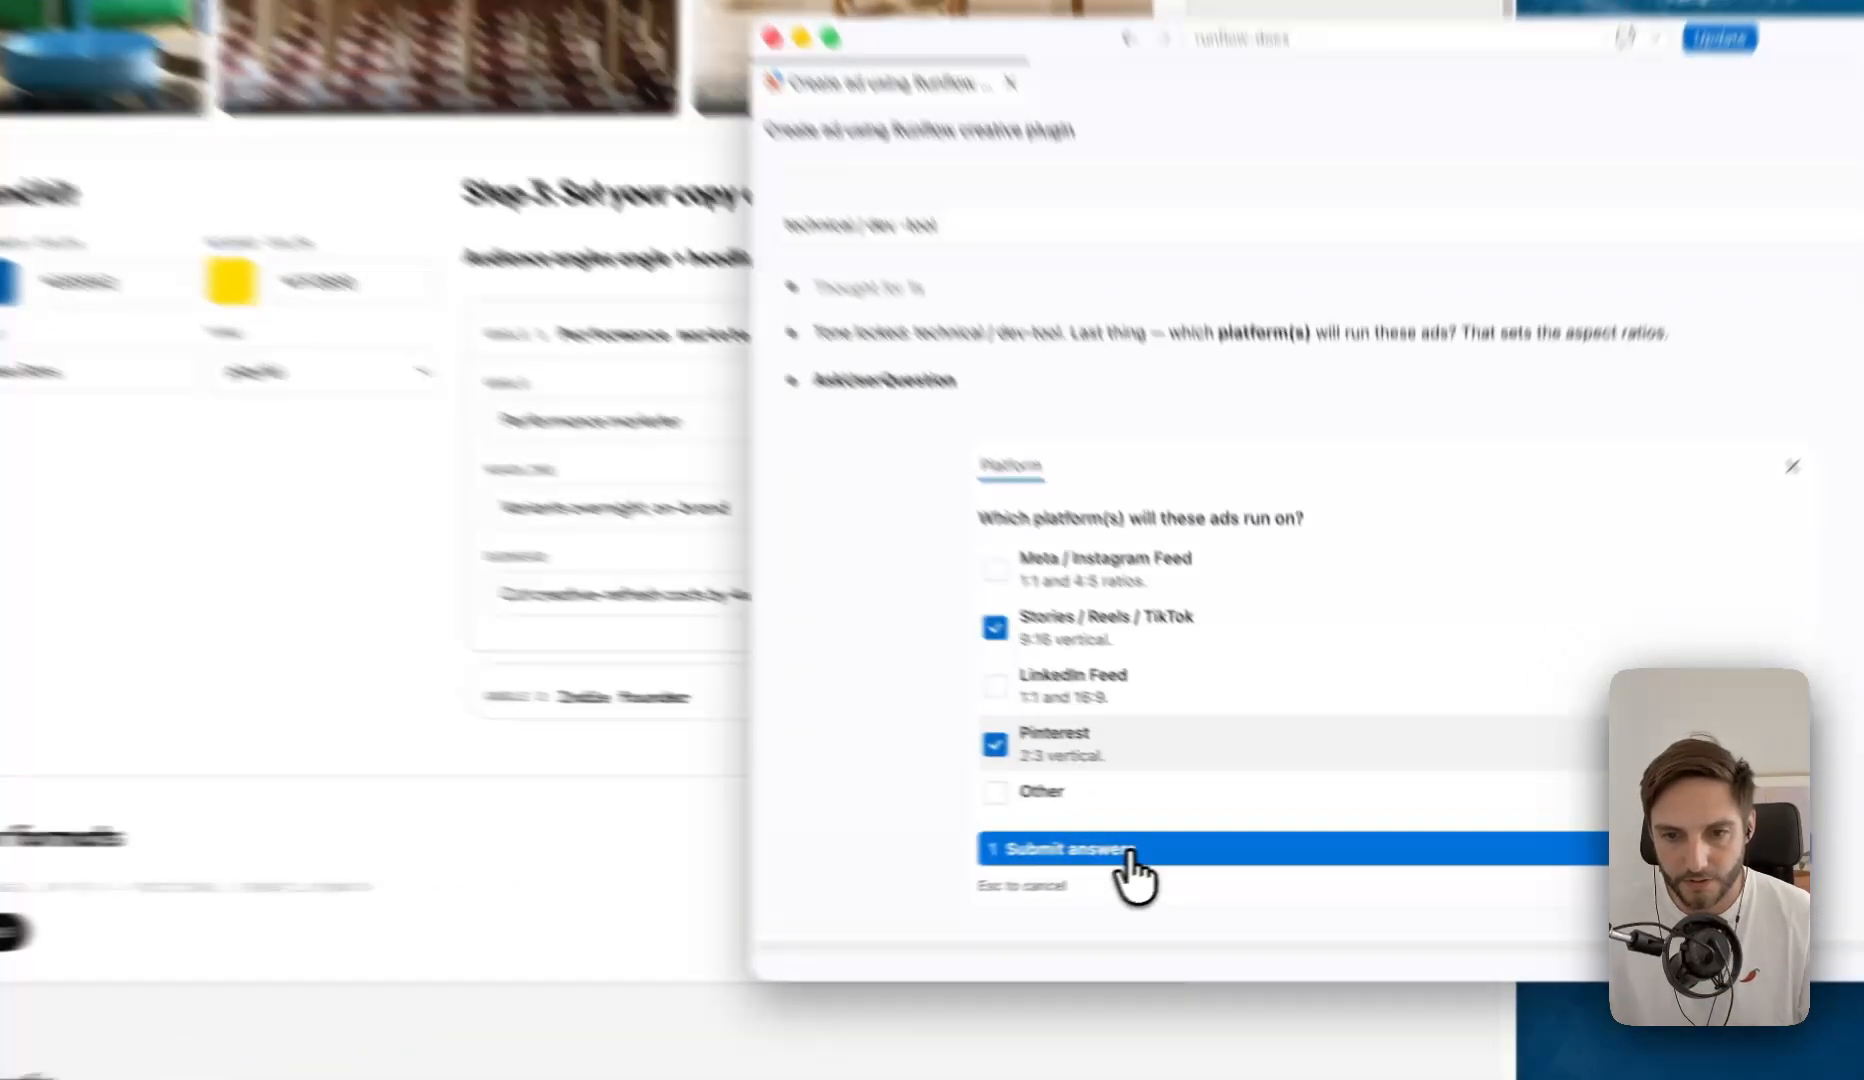
{"action": "left_click", "coordinate": [1235, 845]}
{"action": "type", "text": "I need"}
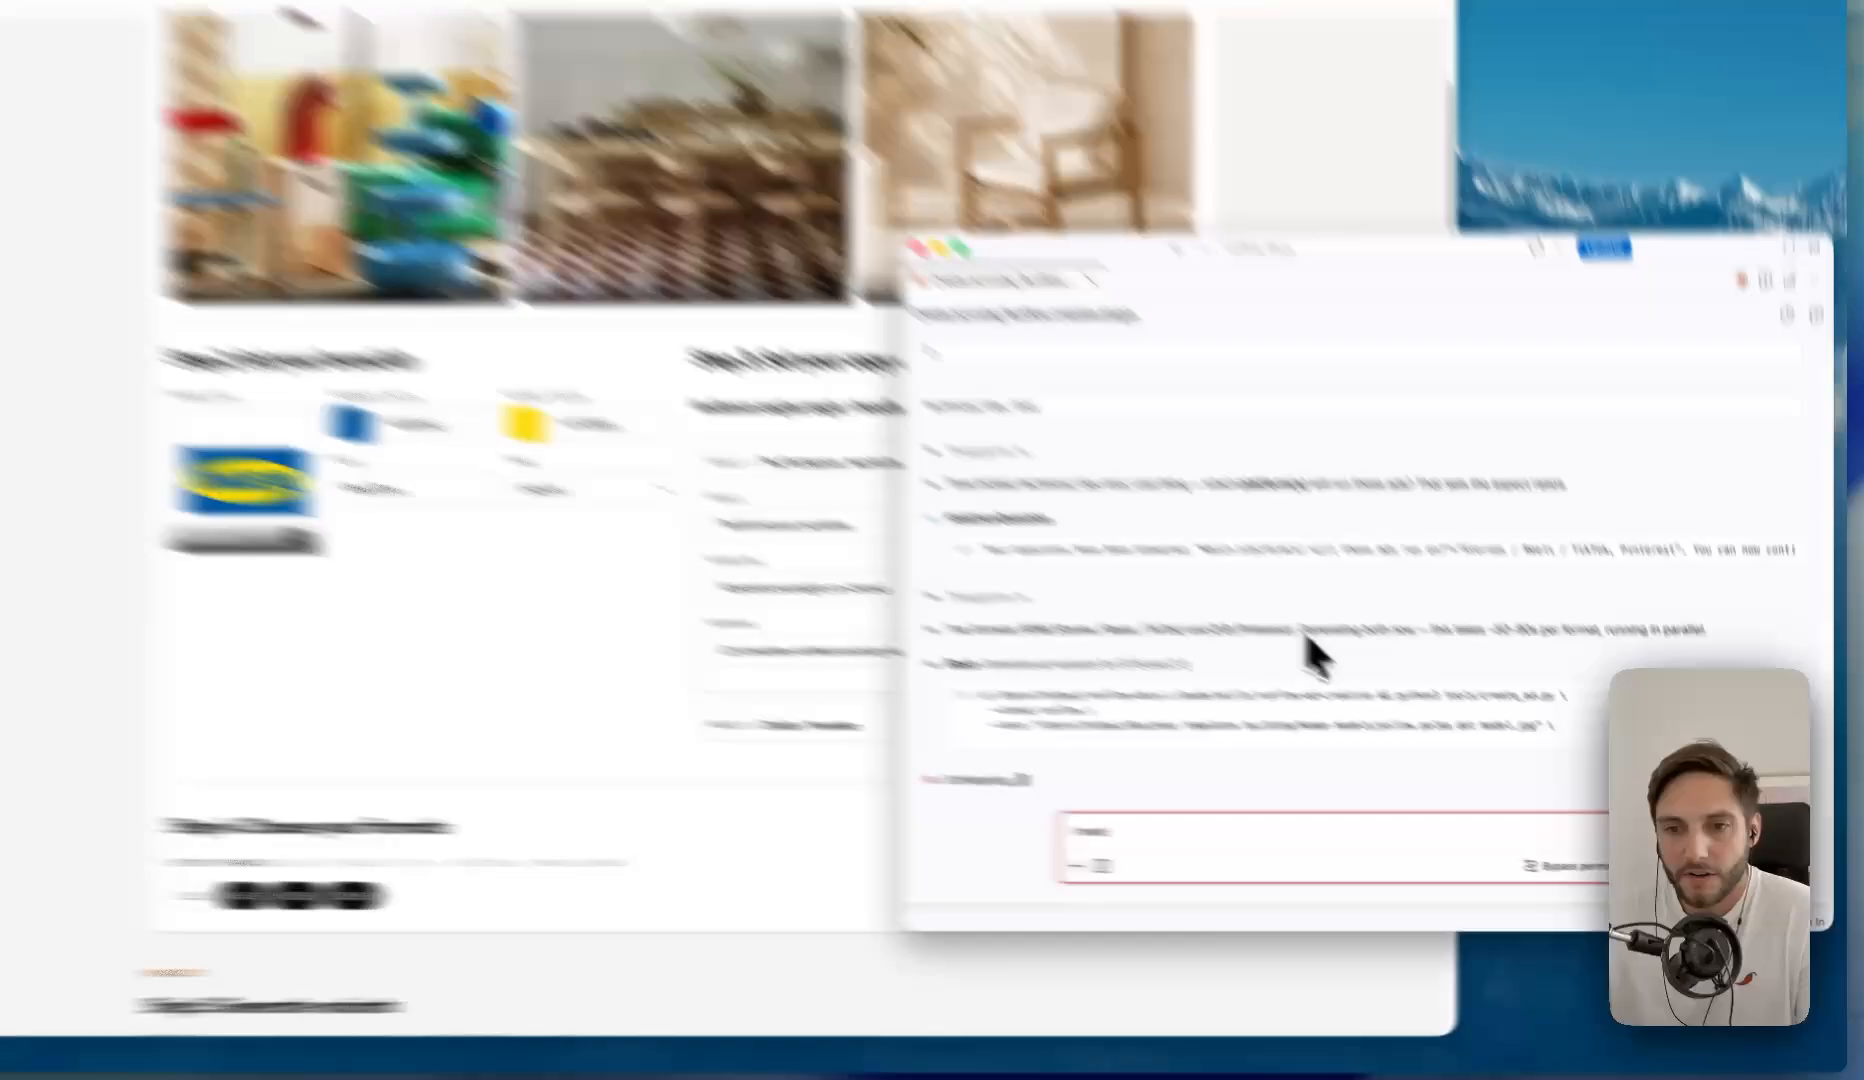
{"action": "left_click_drag", "start_coordinate": [1340, 651], "coordinate": [1716, 651]}
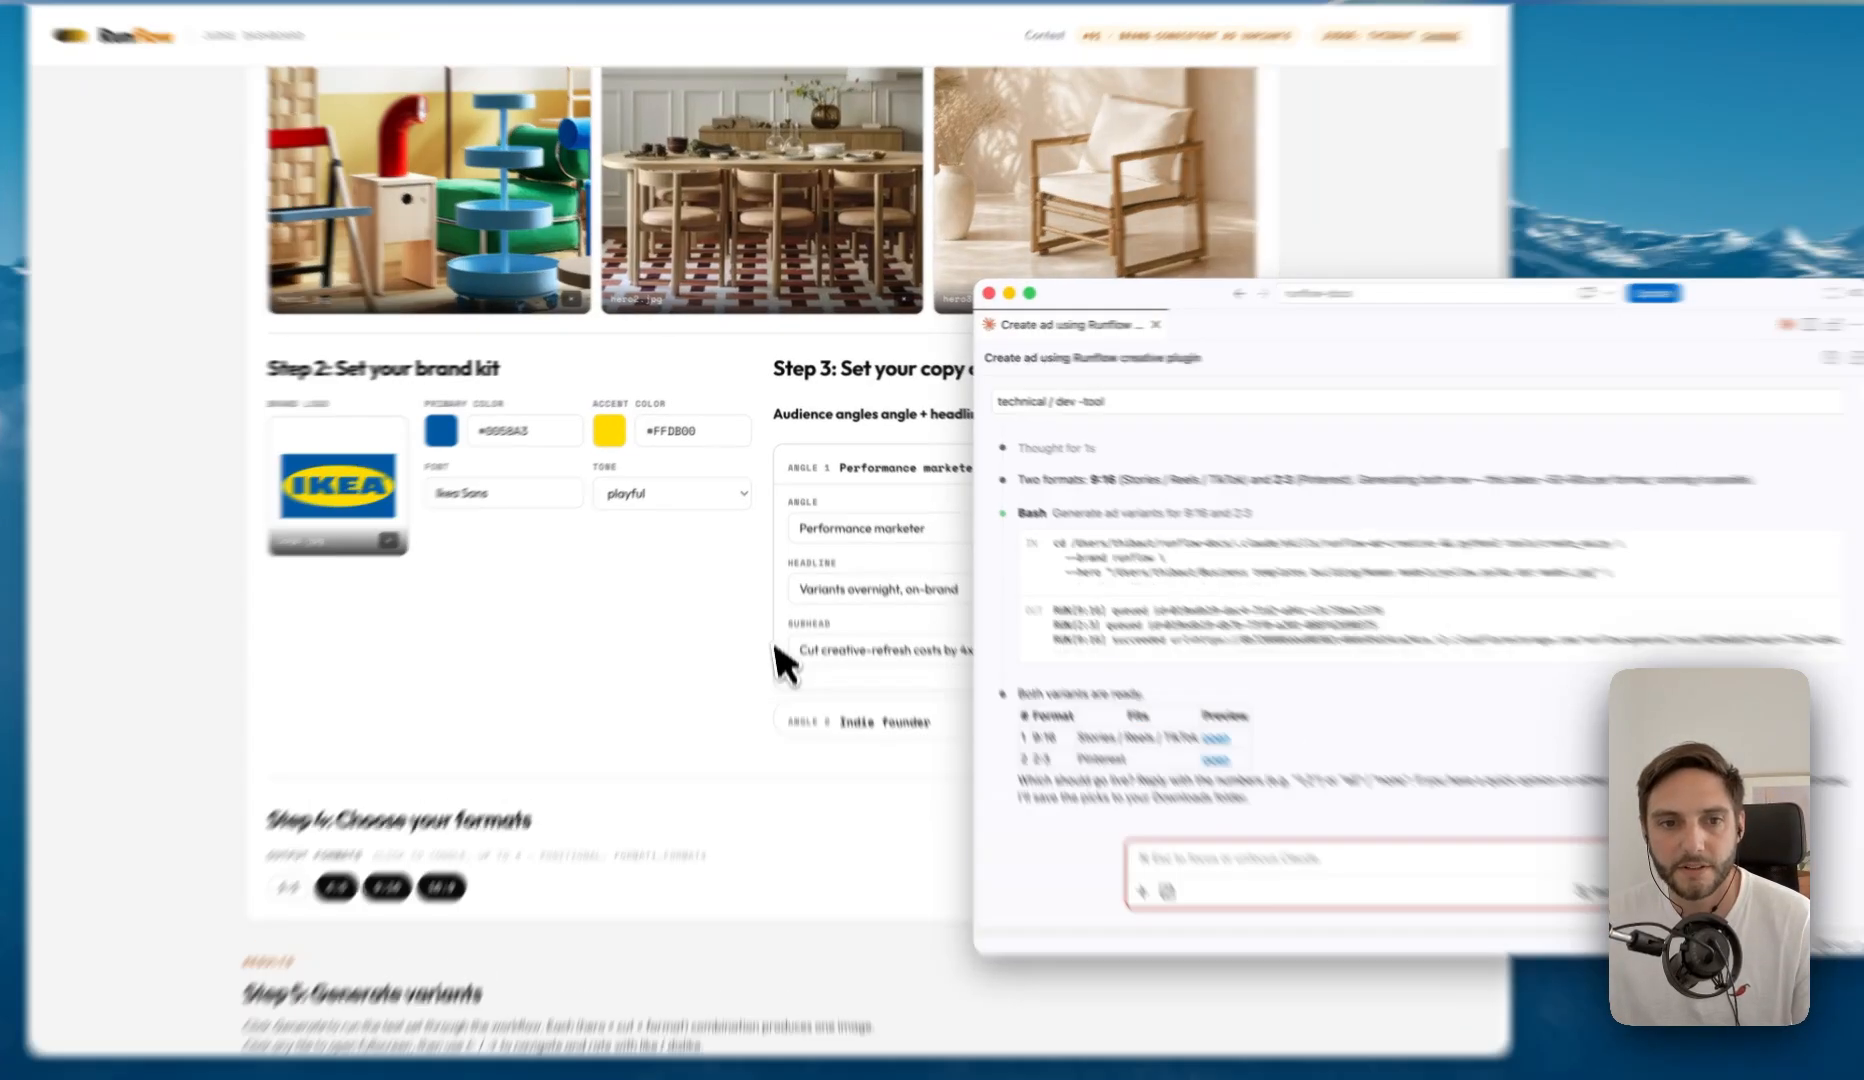
- In the Runflow judge dashboard, examine the pre-rendered Ikea Home ad variants, viewing the Hero 1, Angle 1, 9:16 image fullscreen
{"action": "left_click", "coordinate": [782, 657]}
{"action": "scroll", "coordinate": [720, 560], "scroll_direction": "down", "scroll_amount": 10}
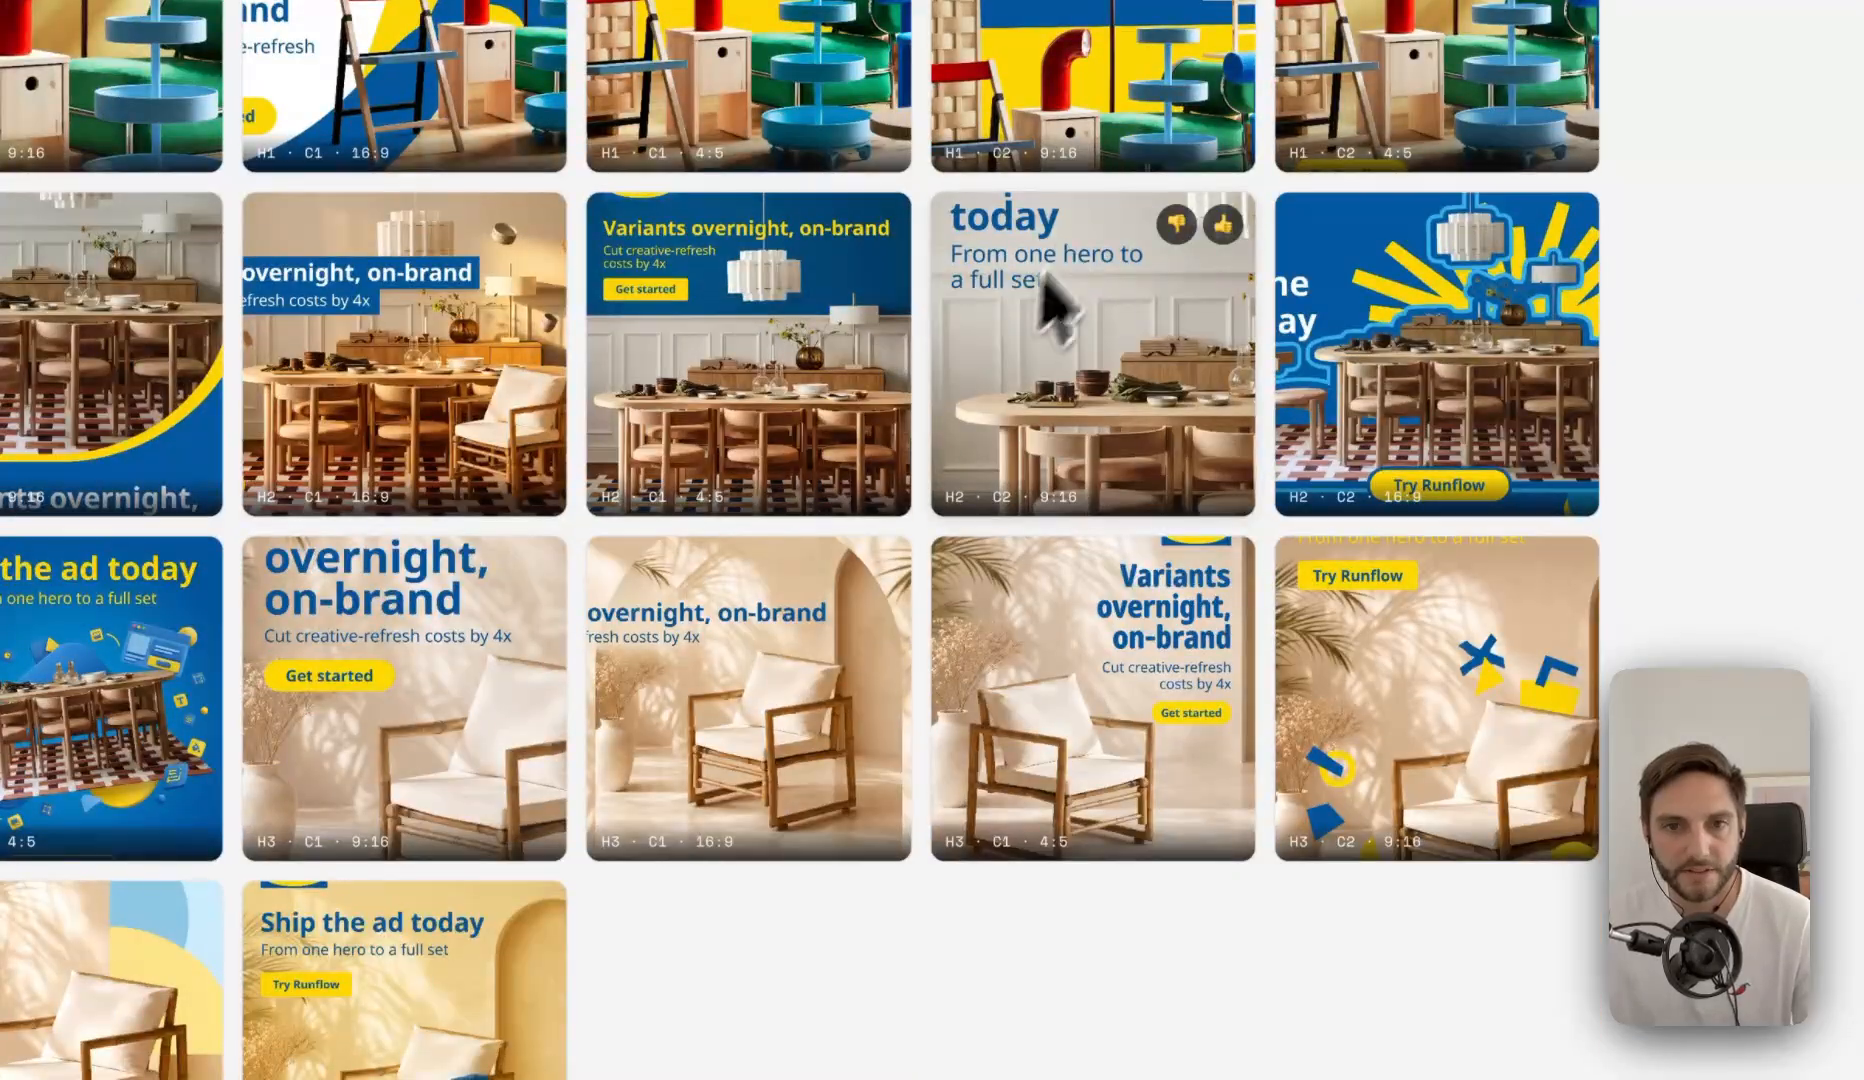
{"action": "scroll", "coordinate": [1045, 280], "scroll_direction": "up", "scroll_amount": 5}
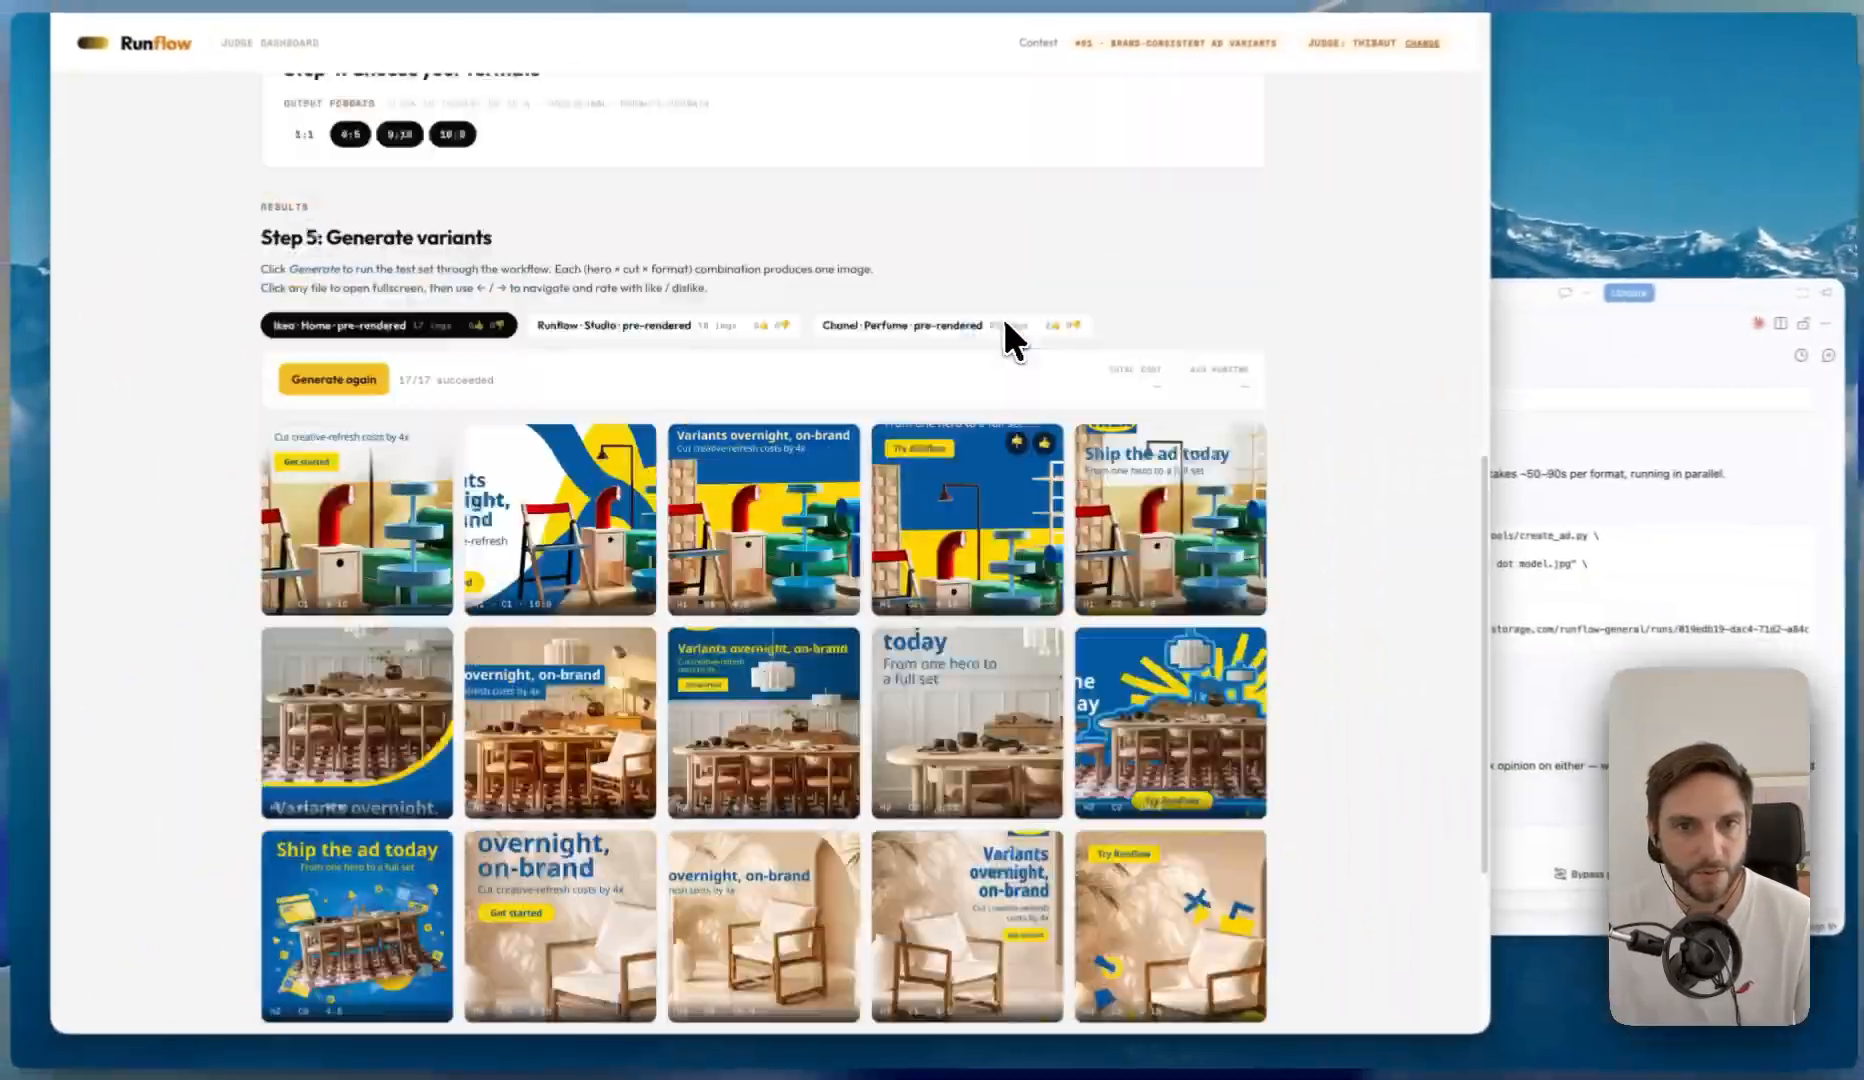
{"action": "scroll", "coordinate": [853, 418], "scroll_direction": "up", "scroll_amount": 4}
{"action": "scroll", "coordinate": [900, 440], "scroll_direction": "down", "scroll_amount": 6}
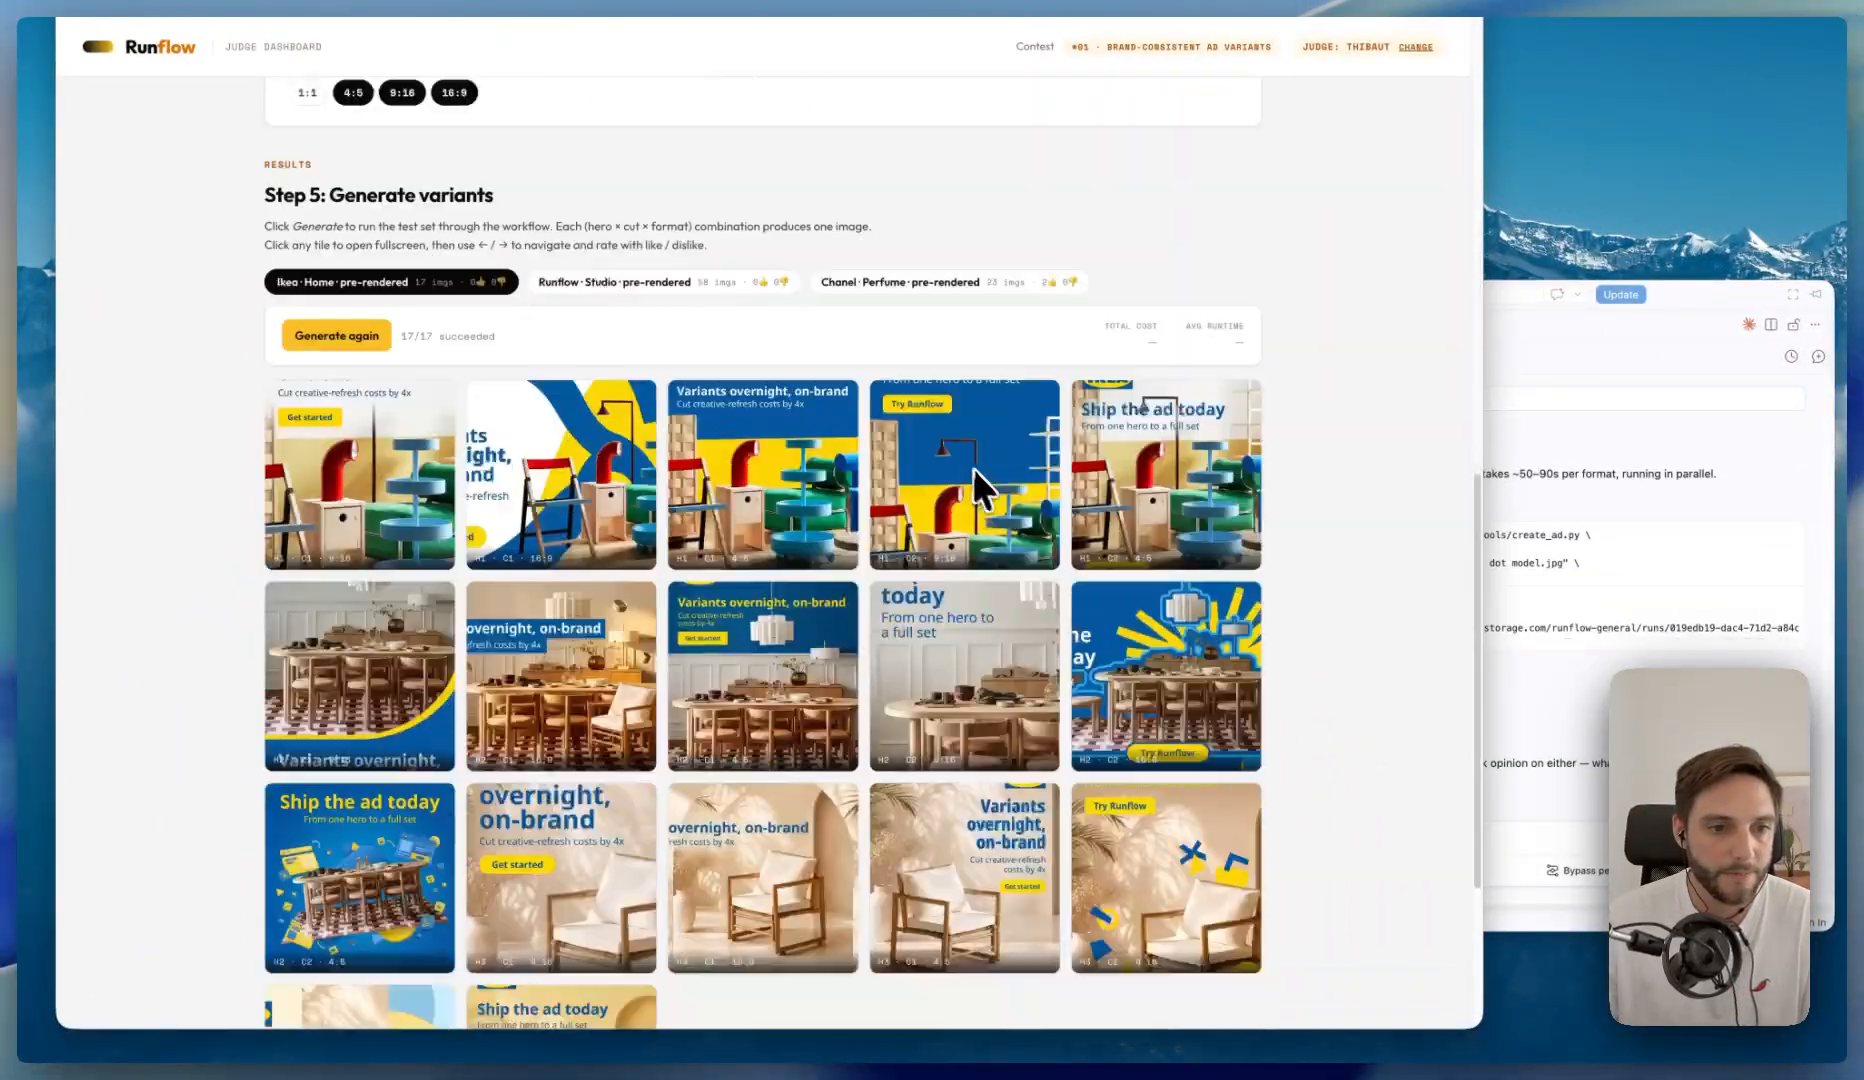
{"action": "scroll", "coordinate": [982, 416], "scroll_direction": "down", "scroll_amount": 3}
{"action": "scroll", "coordinate": [982, 416], "scroll_direction": "down", "scroll_amount": 4}
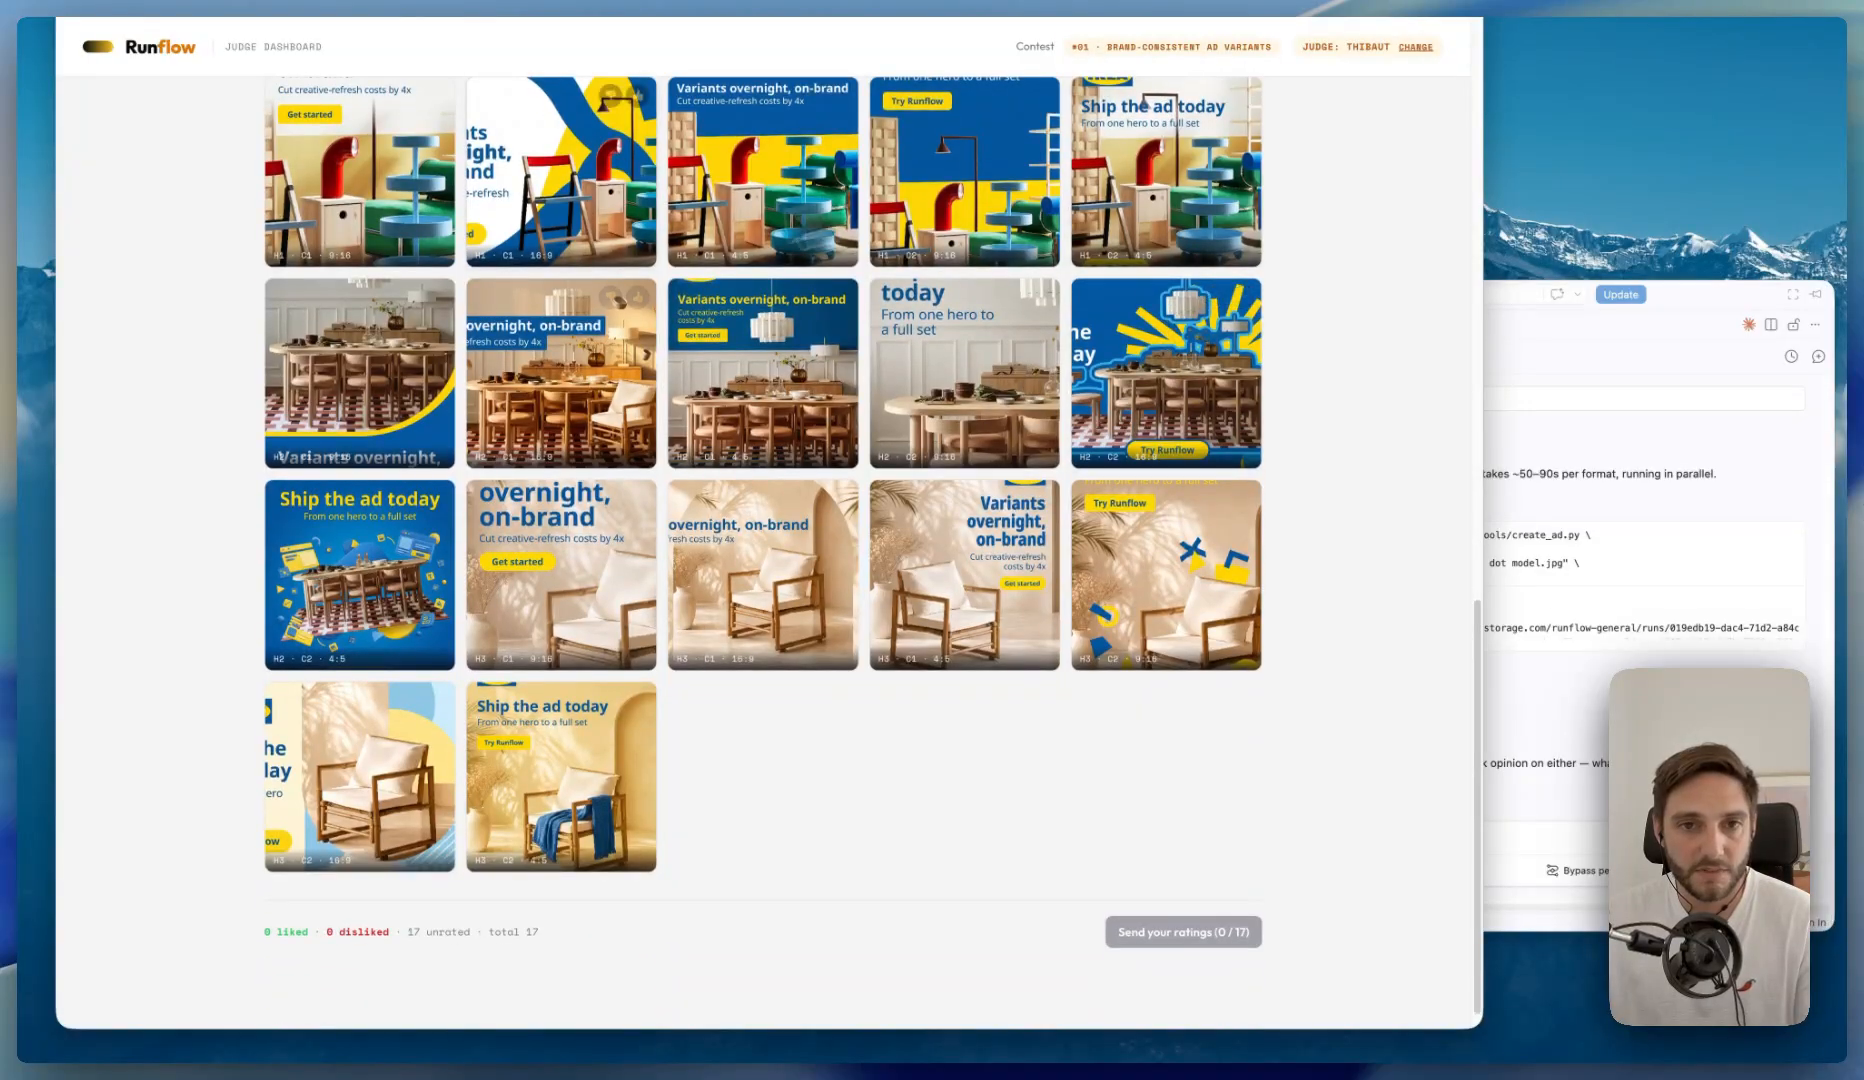
{"action": "scroll", "coordinate": [940, 410], "scroll_direction": "up", "scroll_amount": 4}
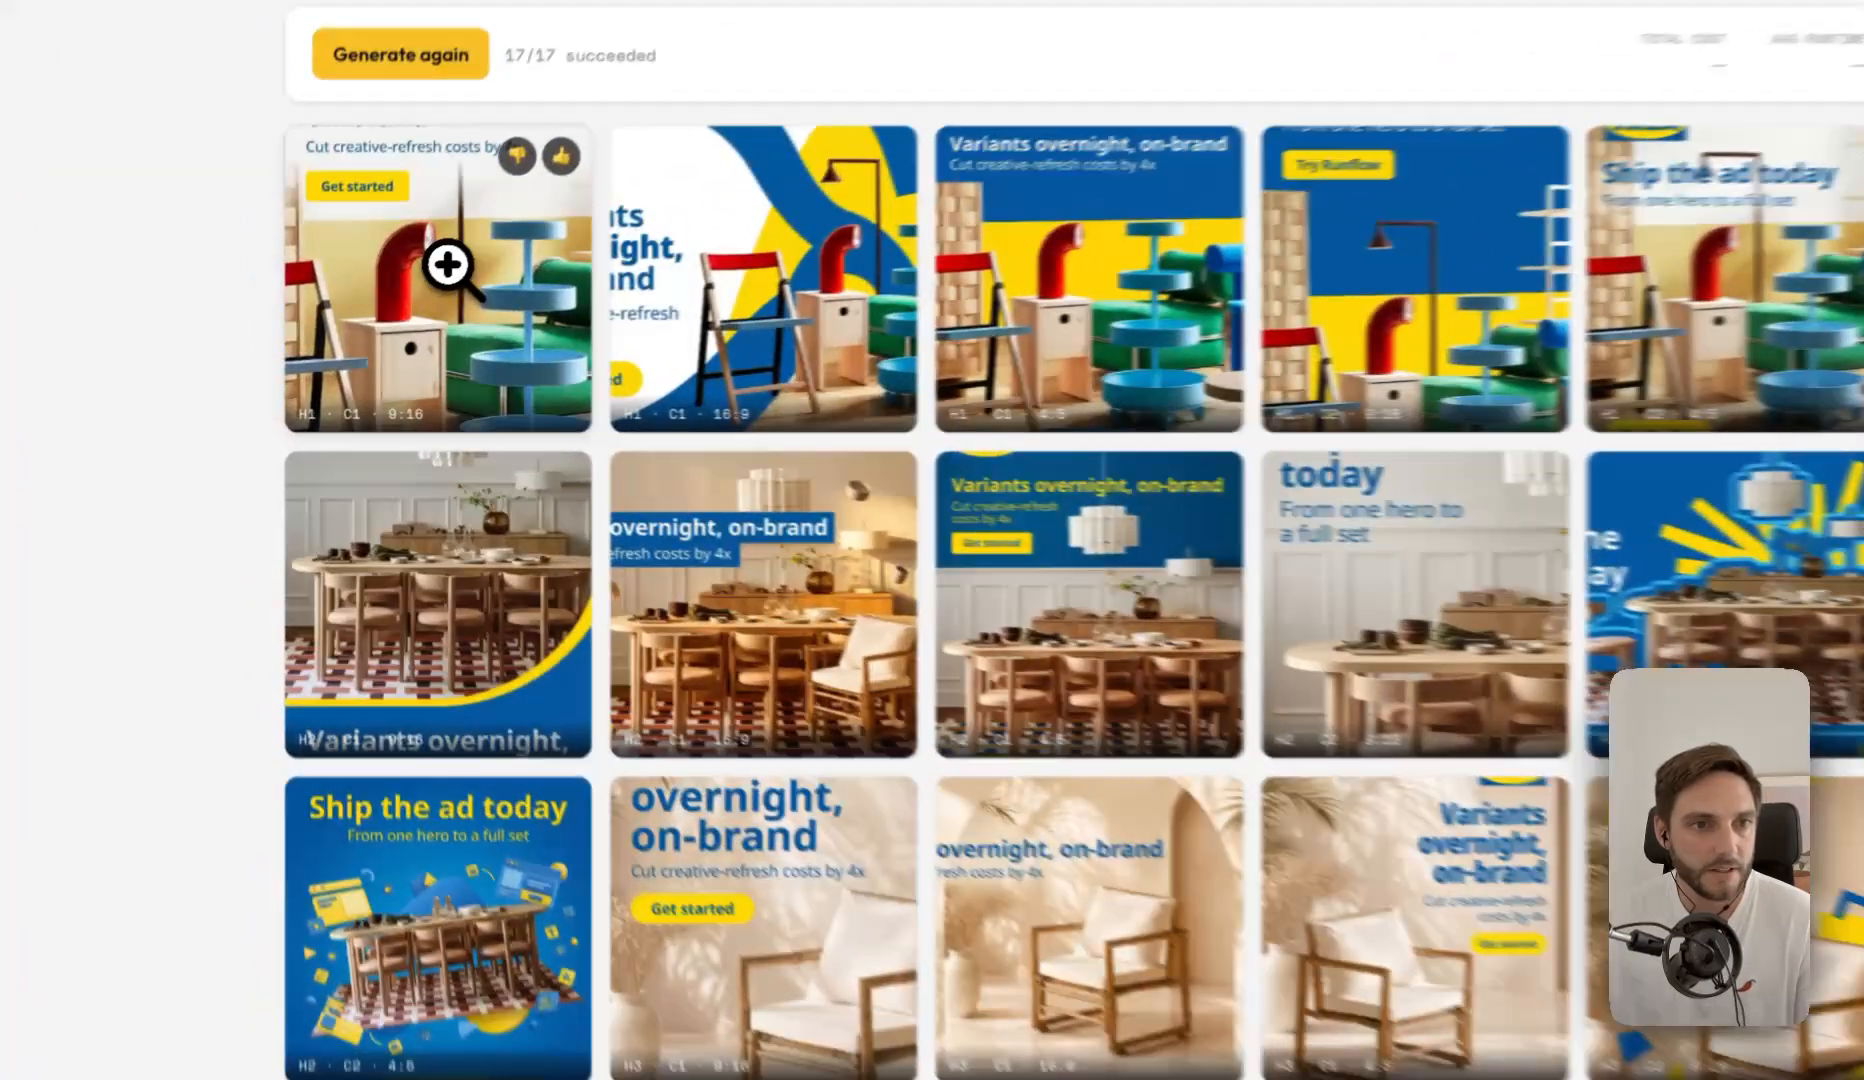
{"action": "left_click", "coordinate": [368, 300]}
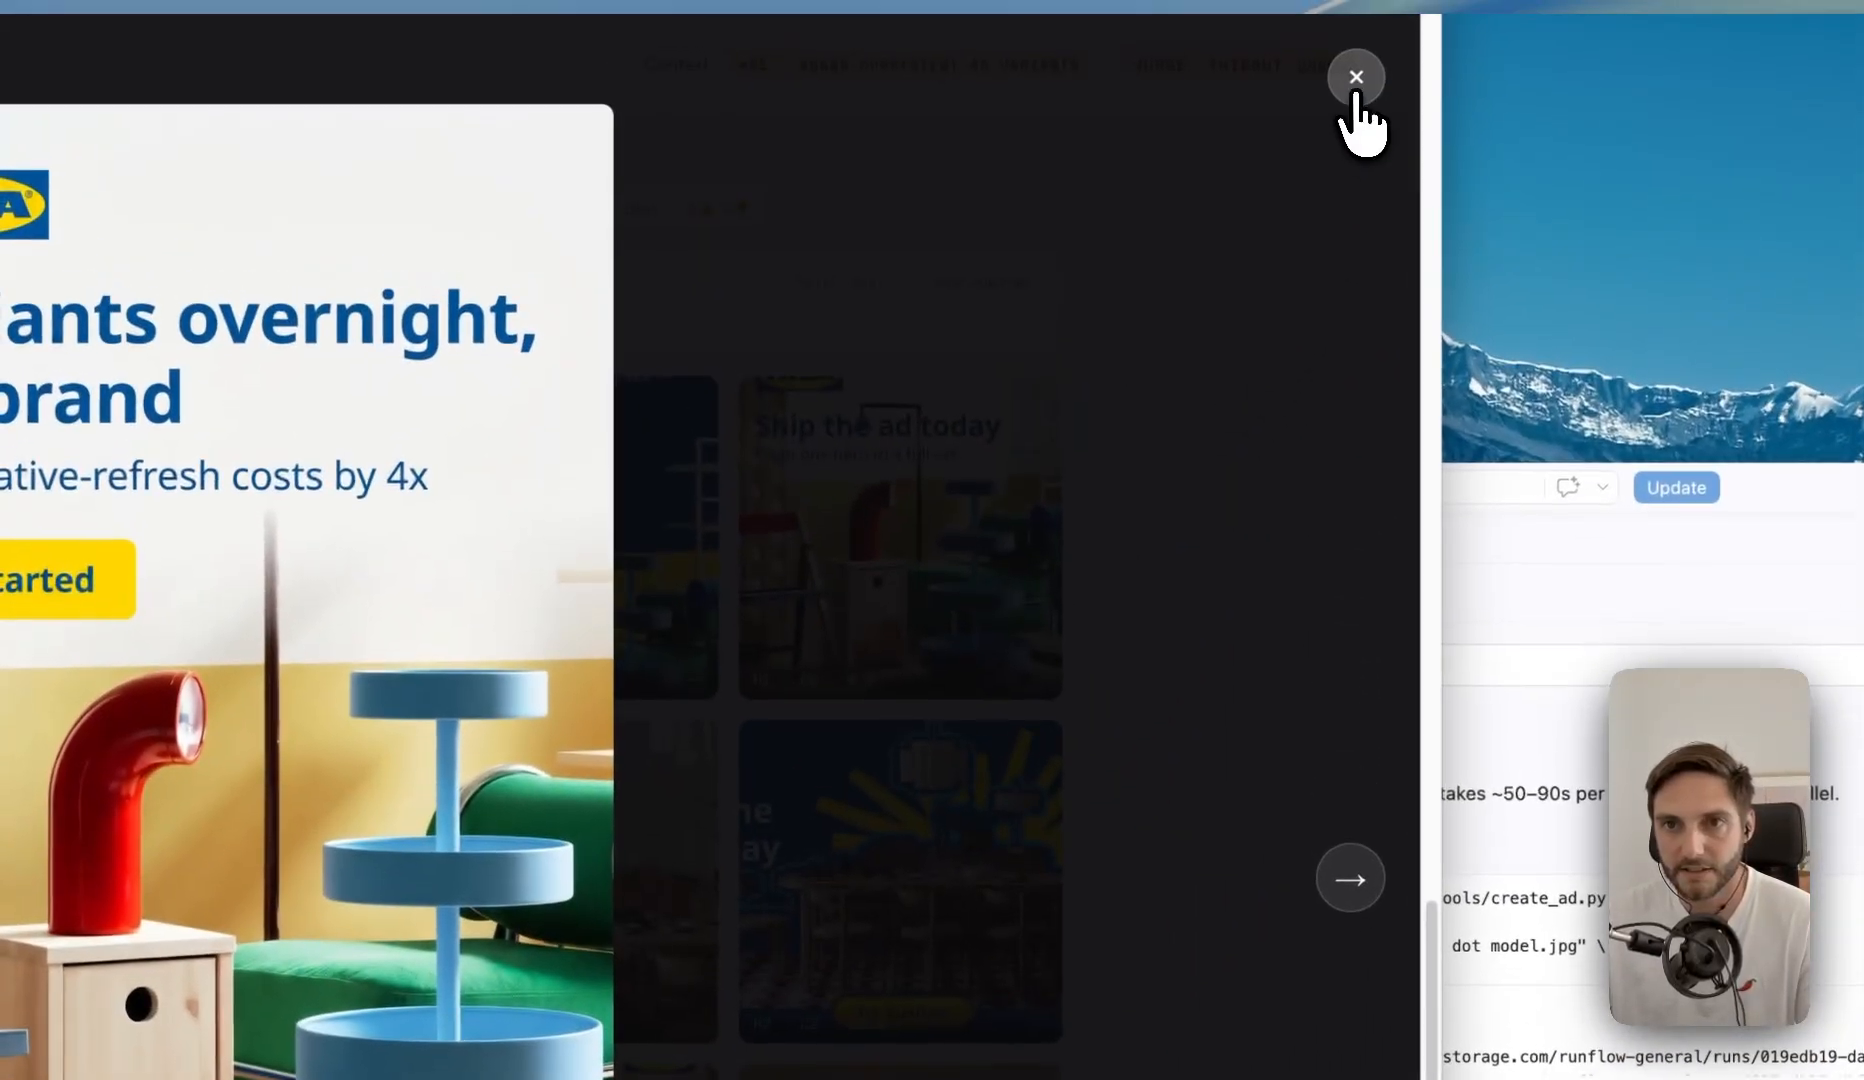
{"action": "left_click", "coordinate": [1356, 82]}
{"action": "scroll", "coordinate": [1082, 590], "scroll_direction": "down", "scroll_amount": 6}
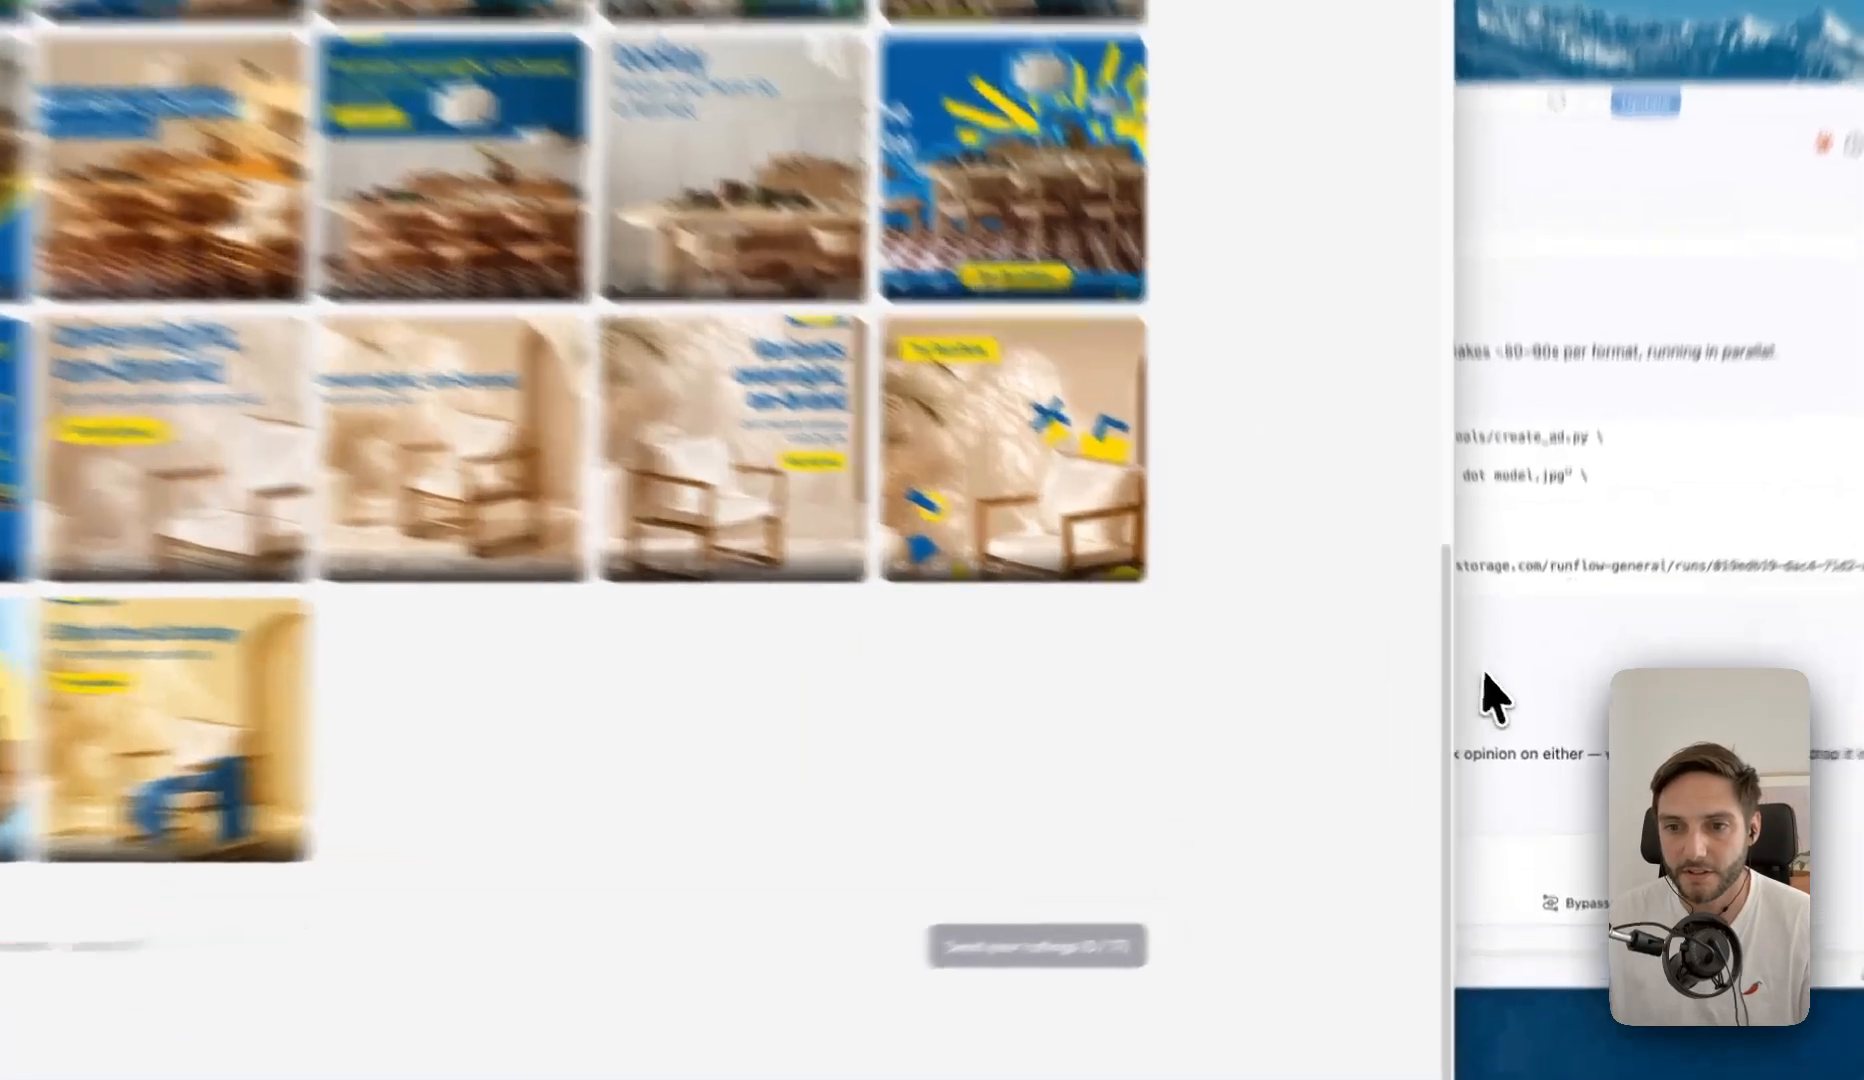
- Return to Claude Code and open the preview of the generated 2:3 Pinterest ad
{"action": "left_click", "coordinate": [1522, 728]}
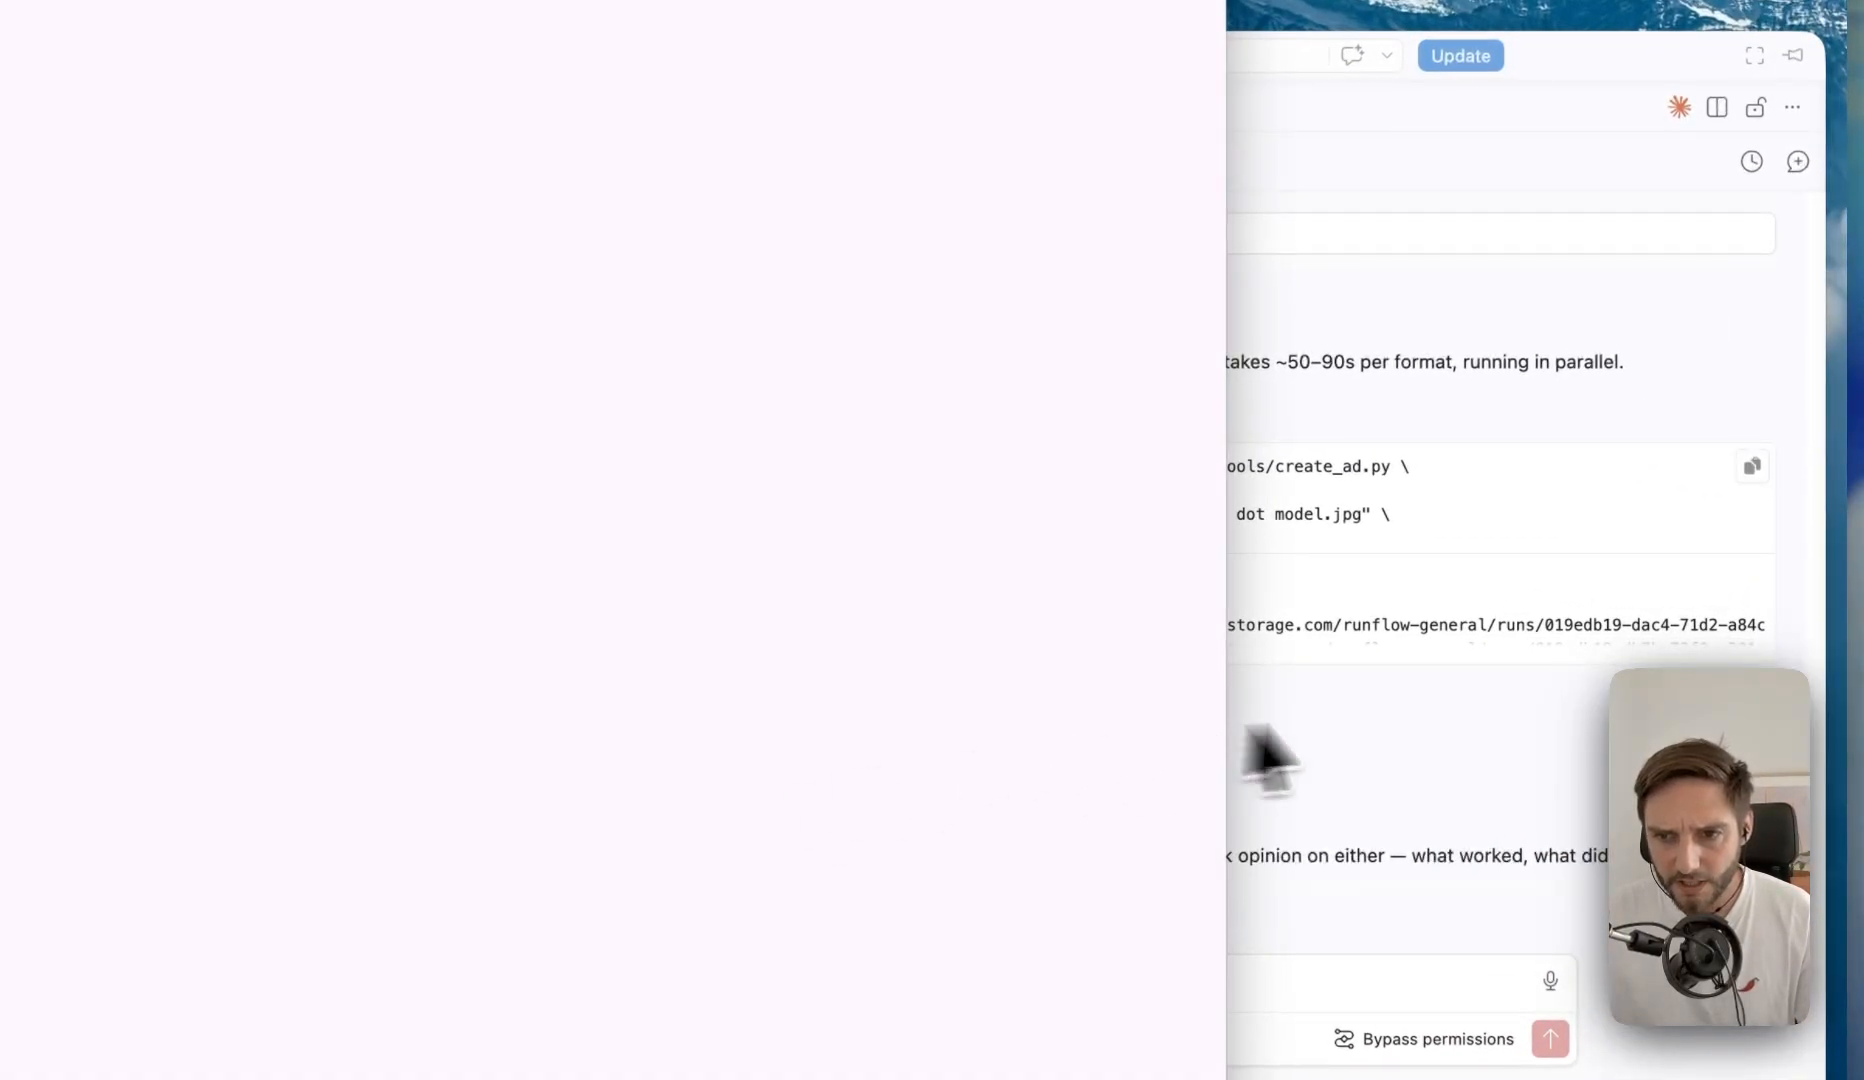
{"action": "left_click", "coordinate": [1243, 728]}
{"action": "left_click", "coordinate": [744, 821]}
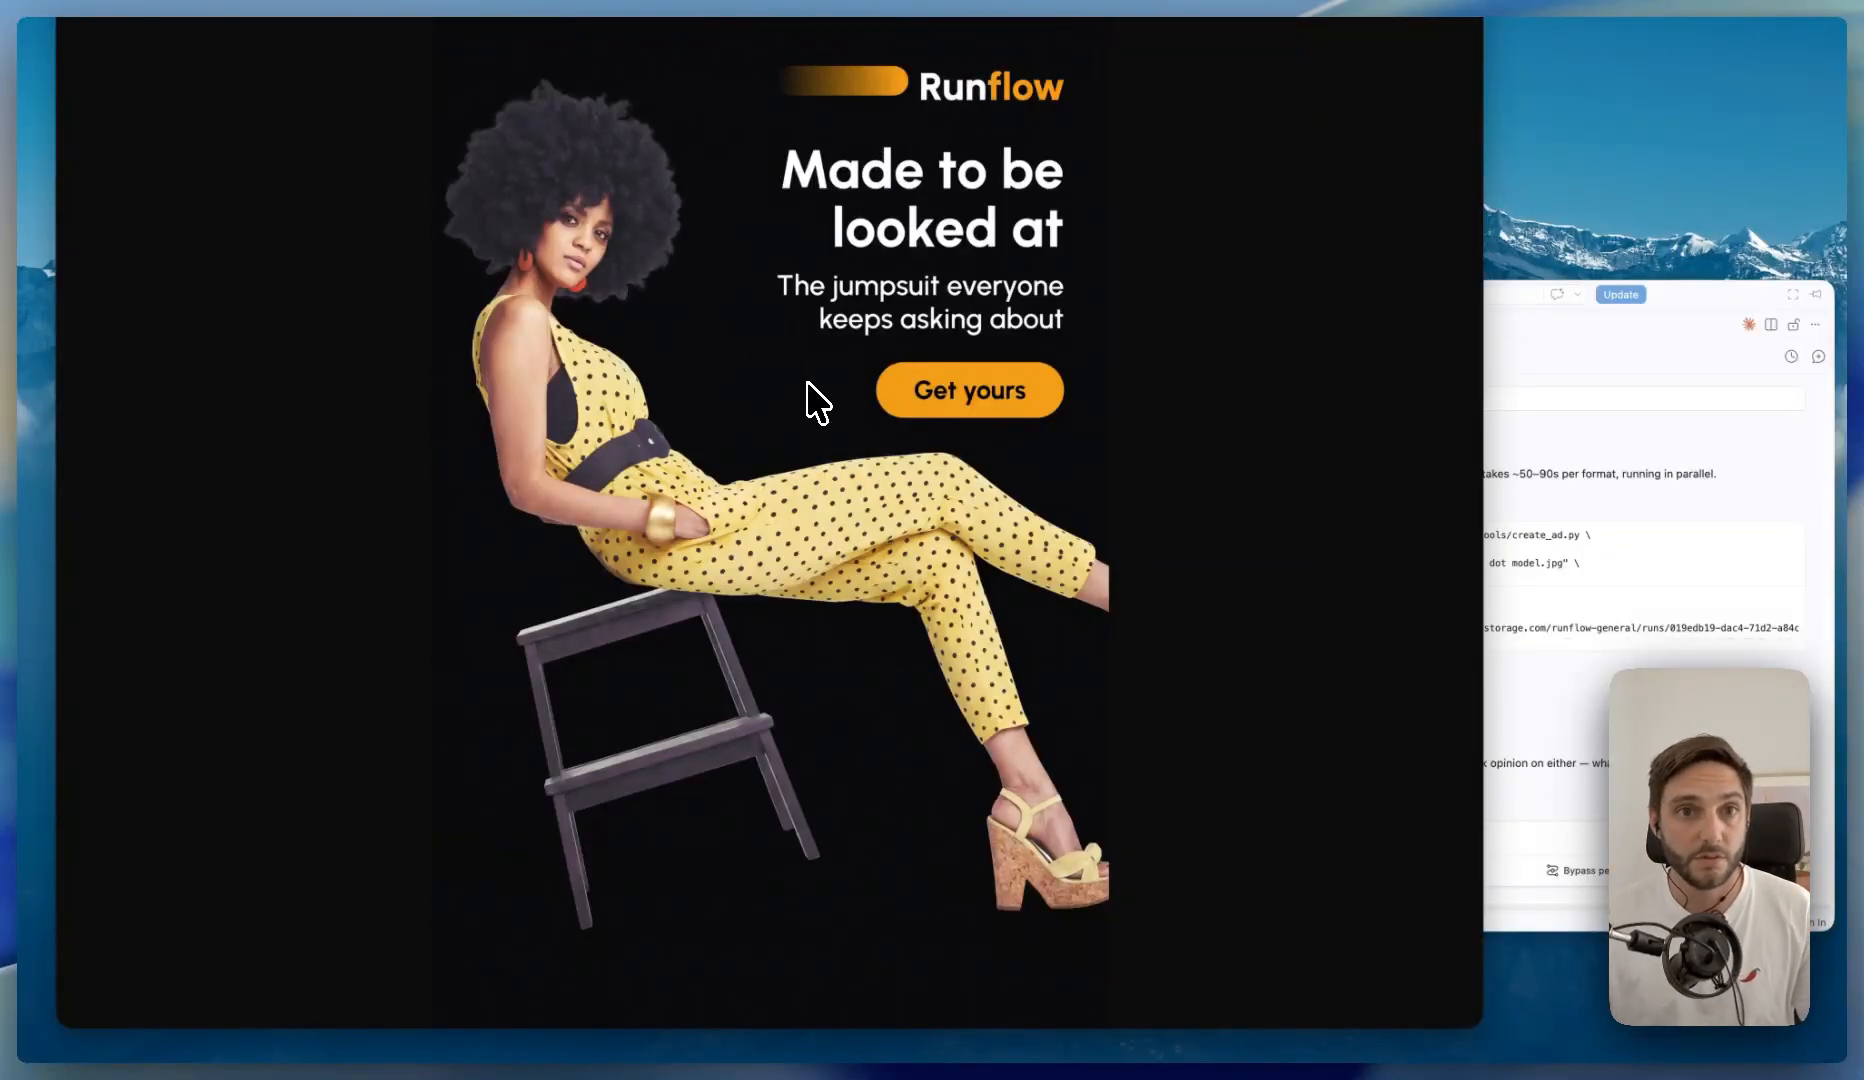
- Back in Claude Code, approve both ad variants by replying "1,2 are fine to go live" to the question about which should go live
{"action": "left_click", "coordinate": [1561, 724]}
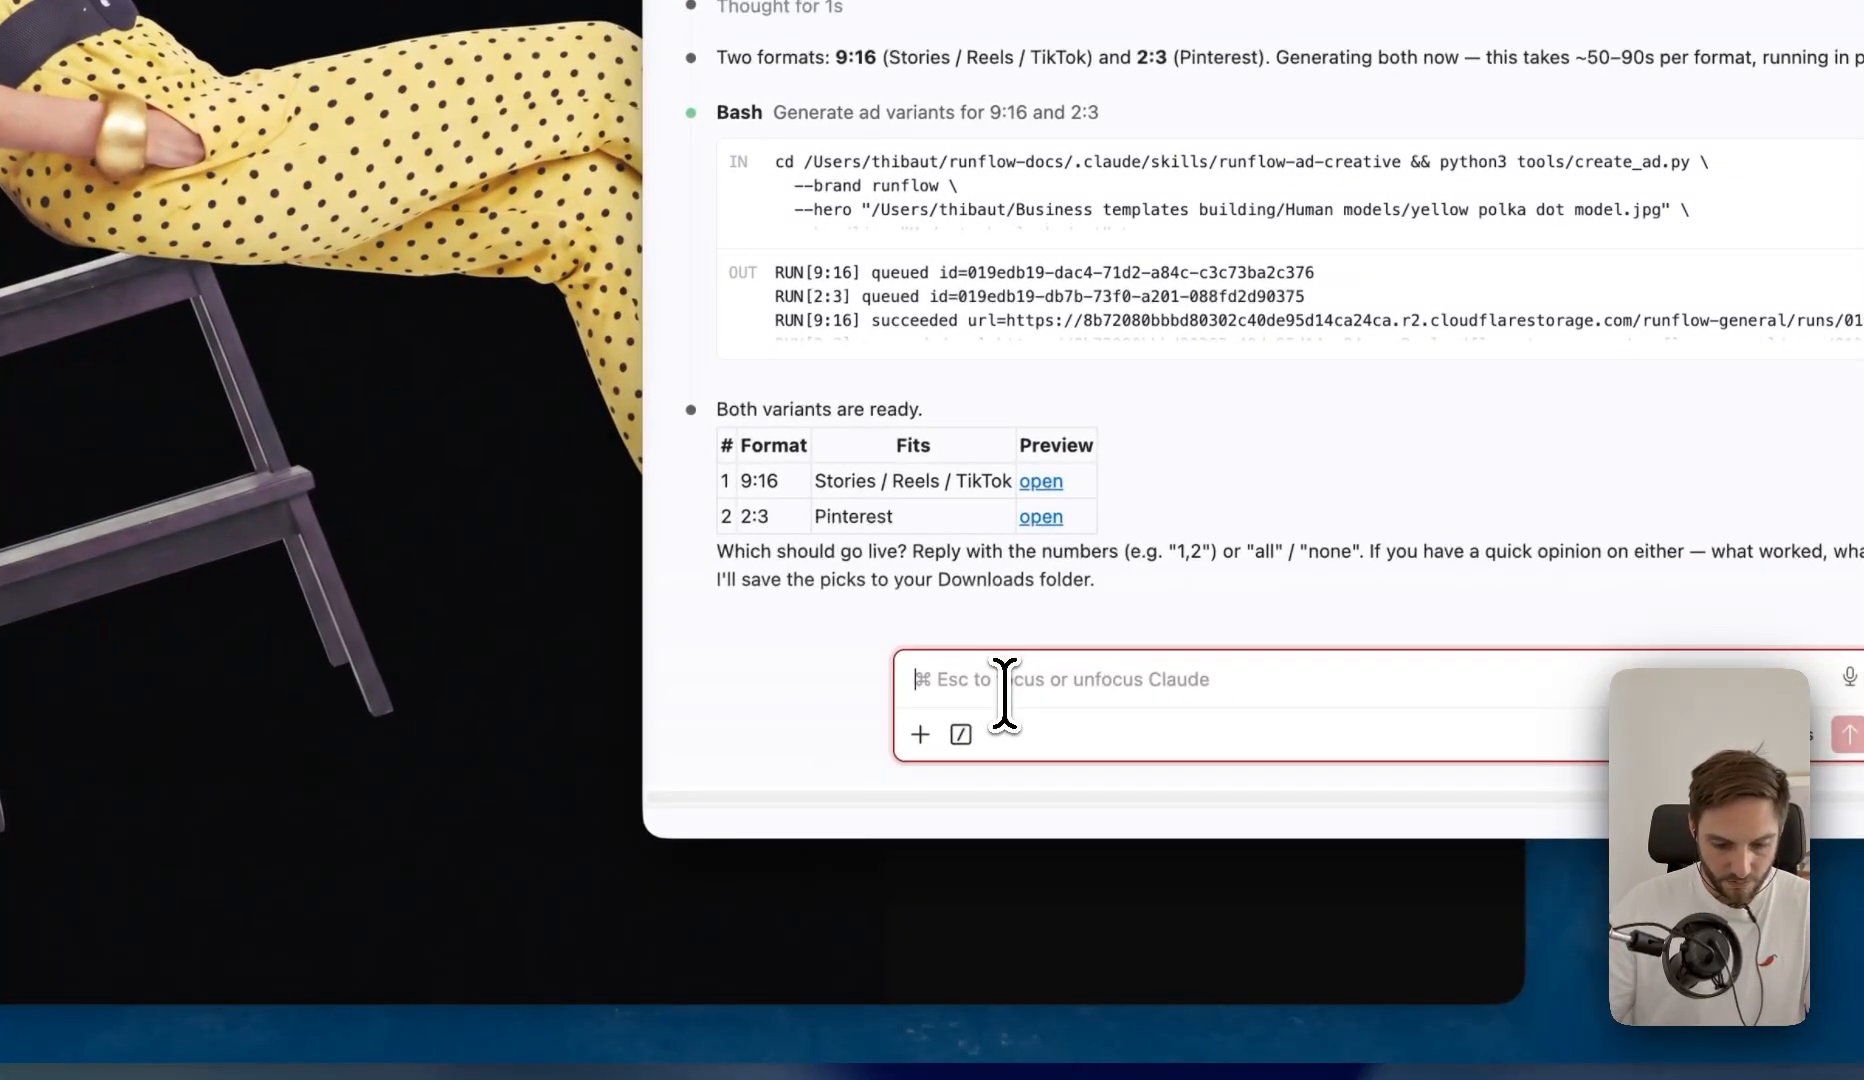
{"action": "type", "text": "1,2"}
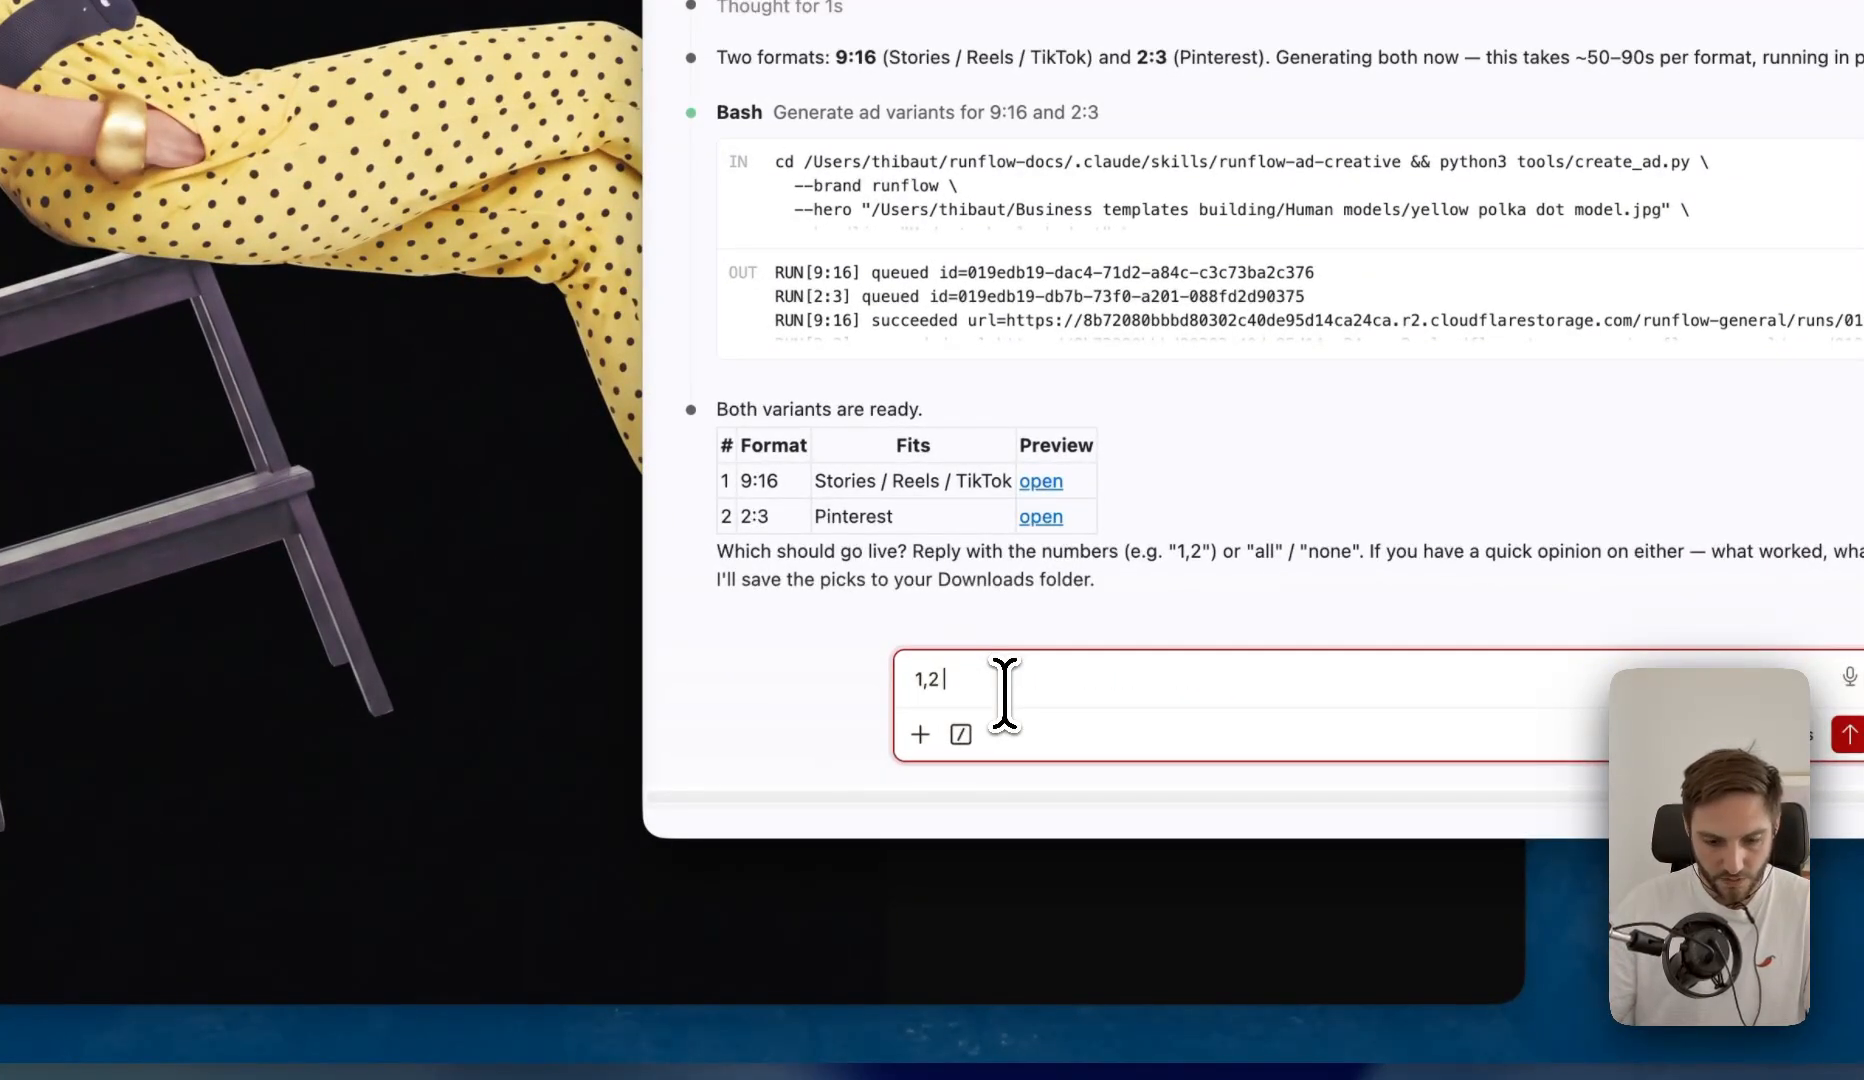
{"action": "type", "text": " are fine to g"}
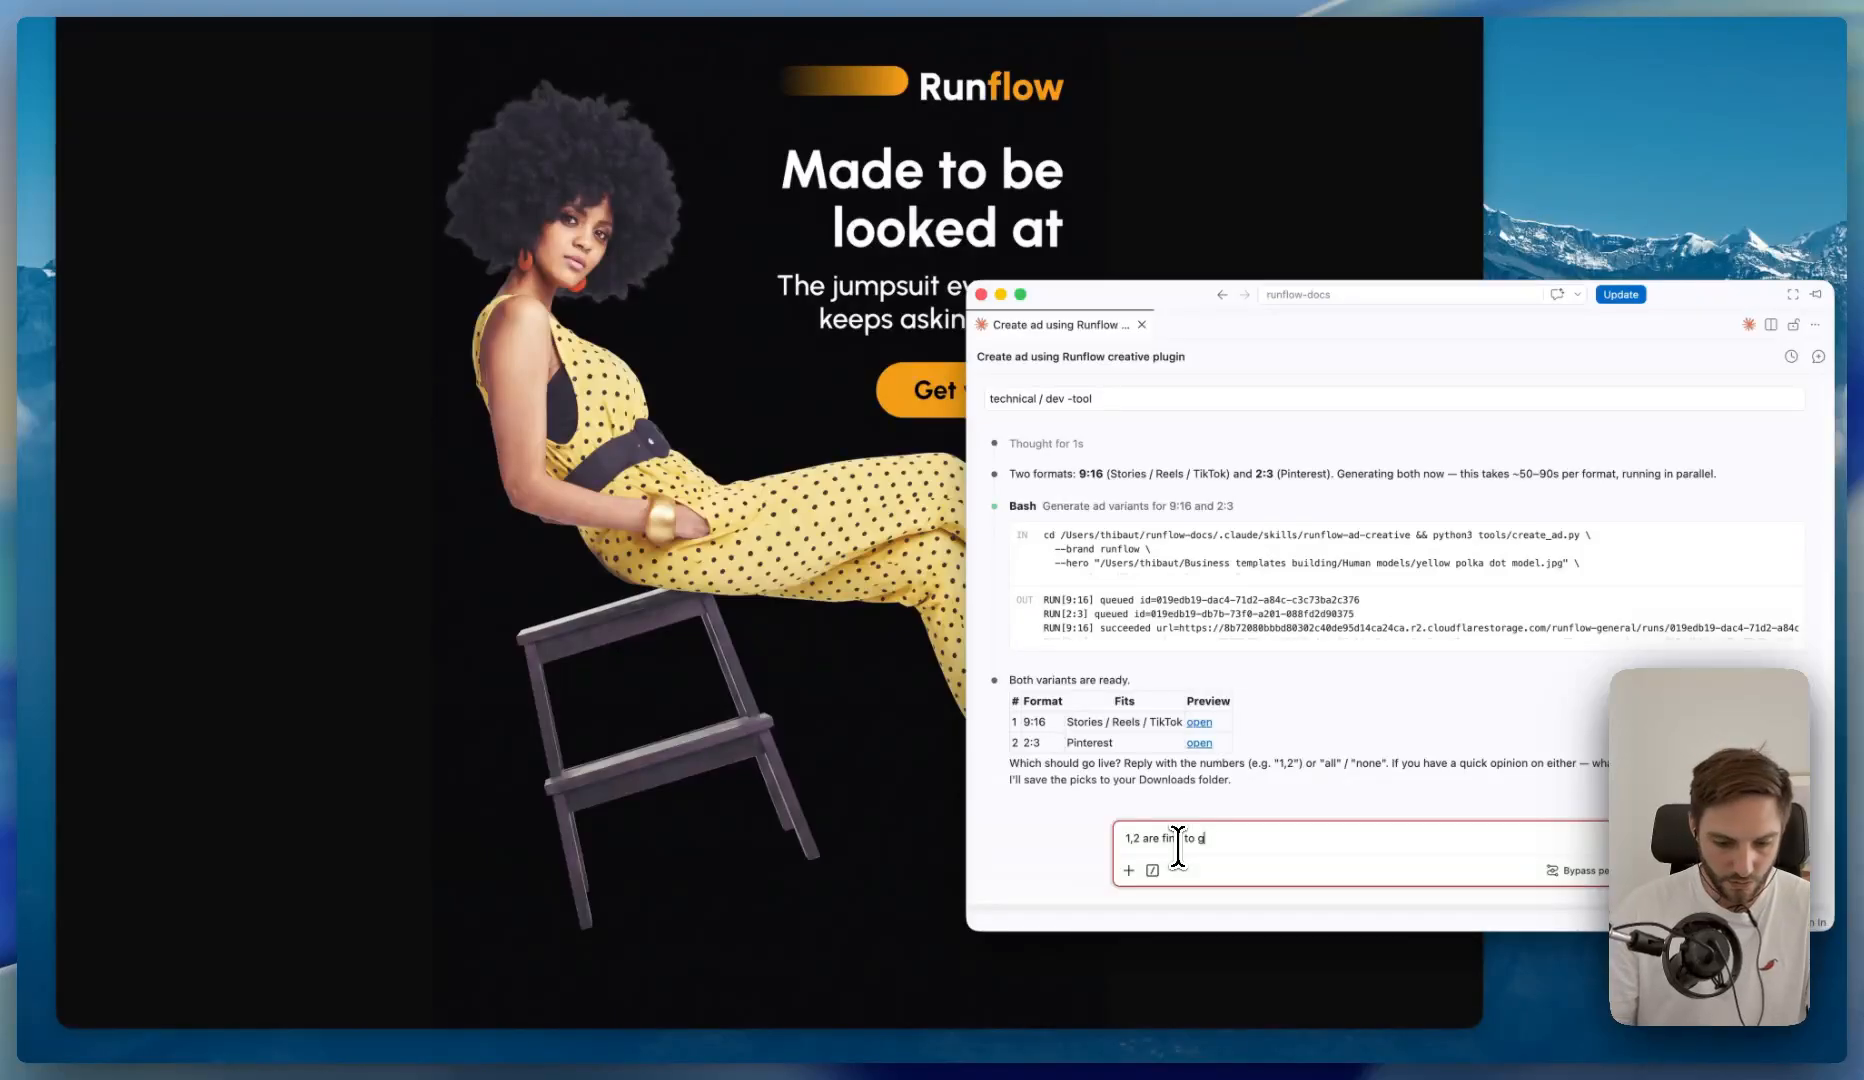
{"action": "type", "text": "o live"}
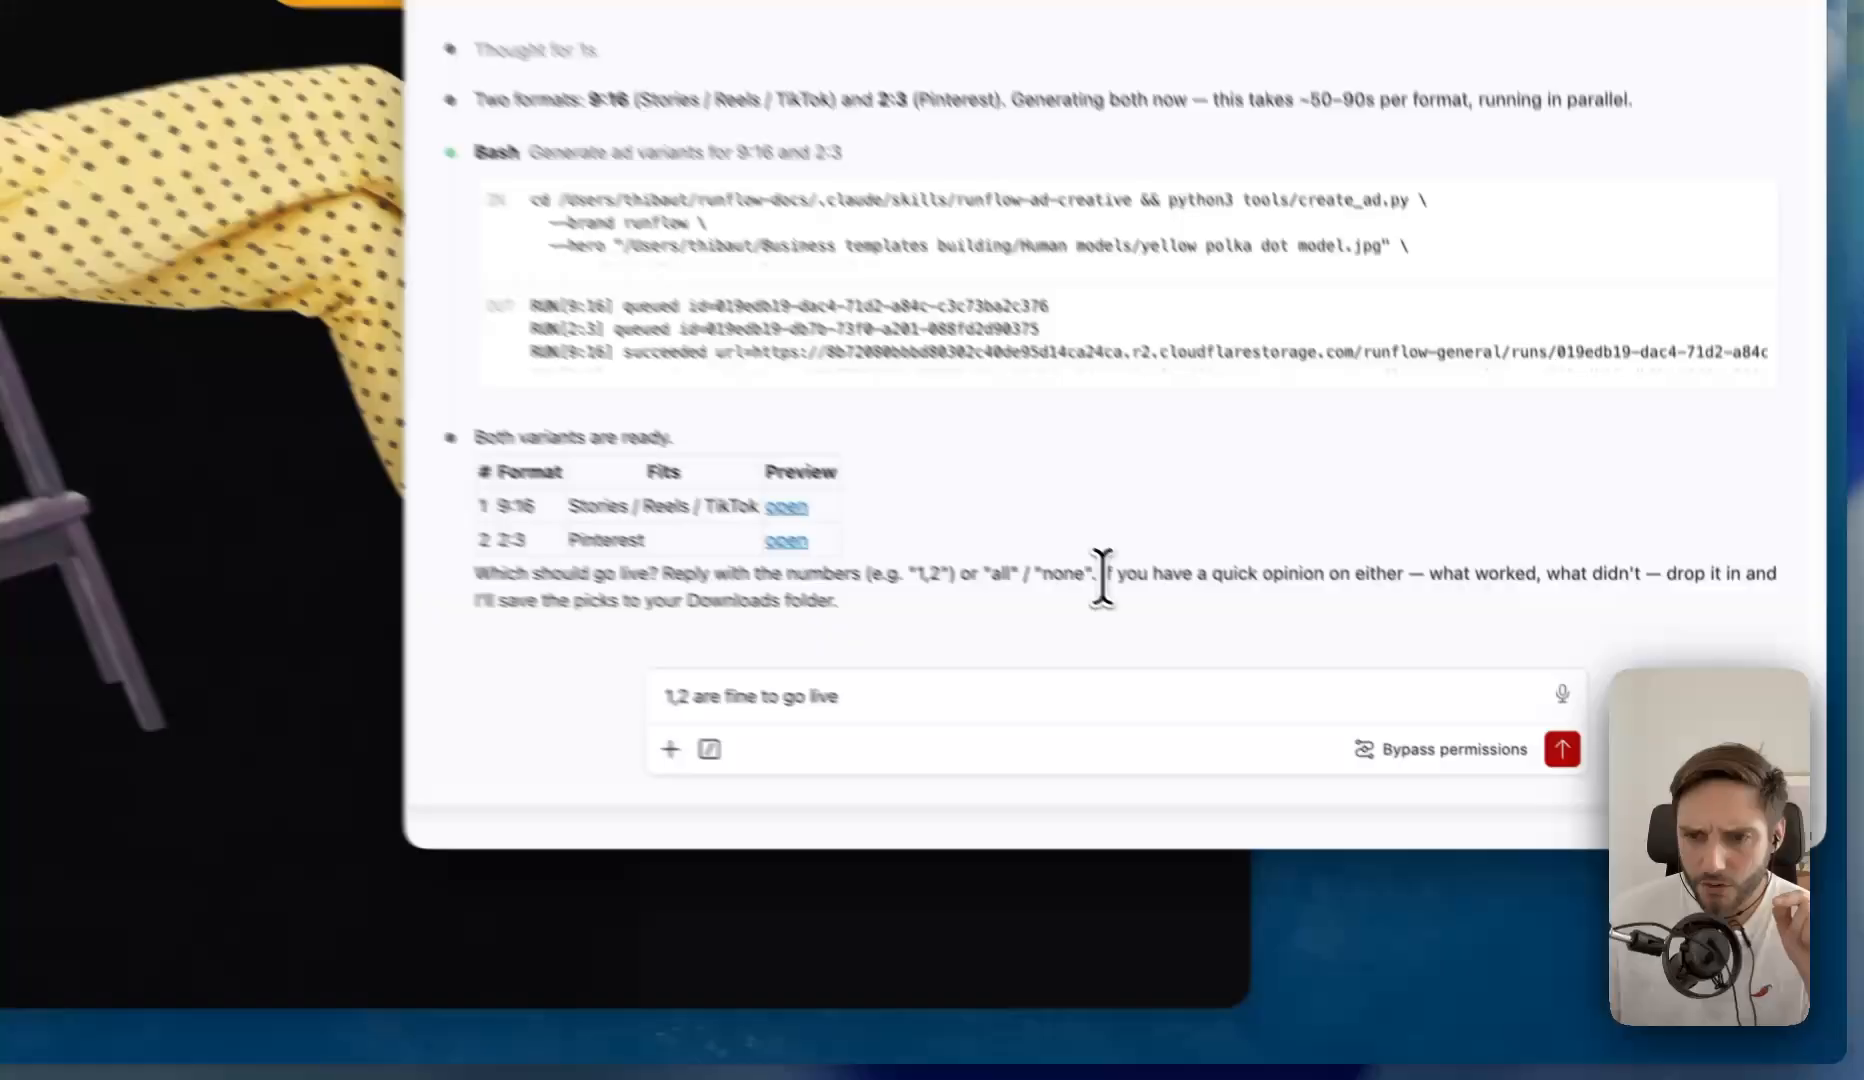
{"action": "left_click_drag", "start_coordinate": [1387, 765], "coordinate": [1471, 791]}
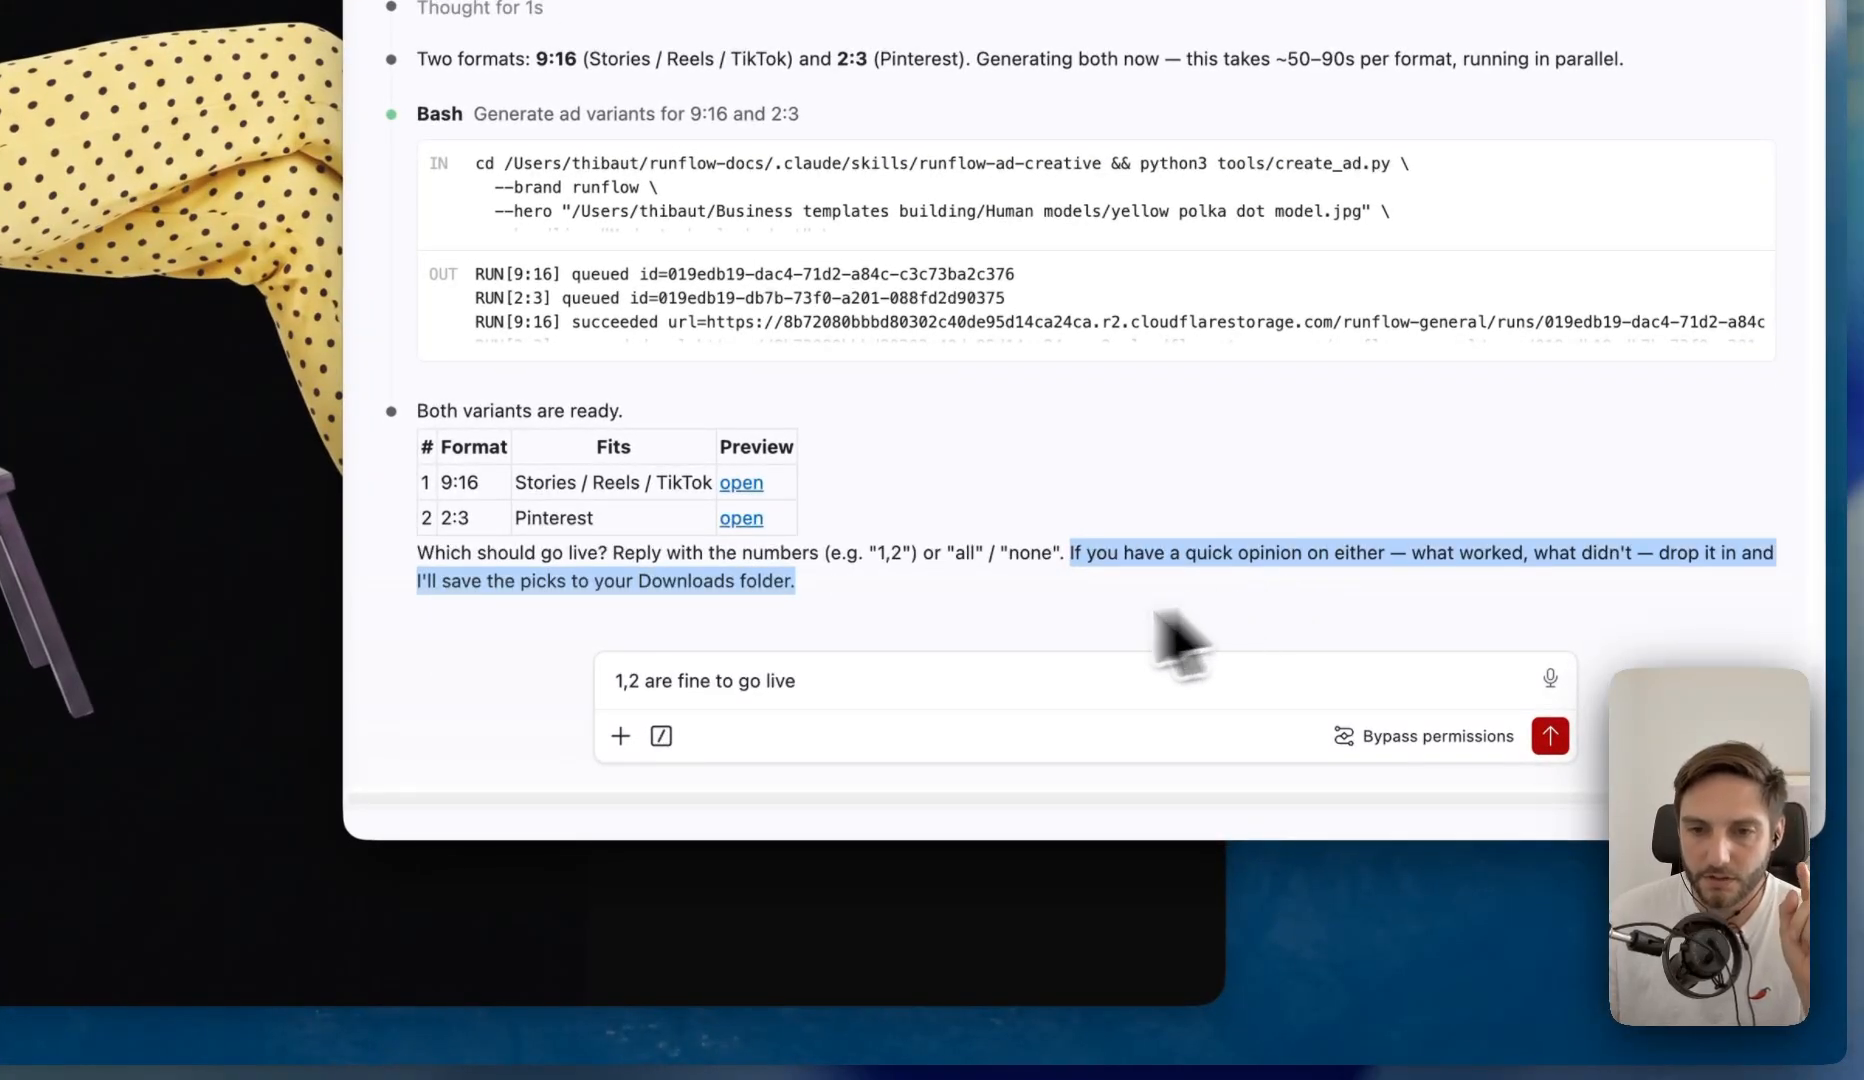
{"action": "left_click", "coordinate": [1128, 682]}
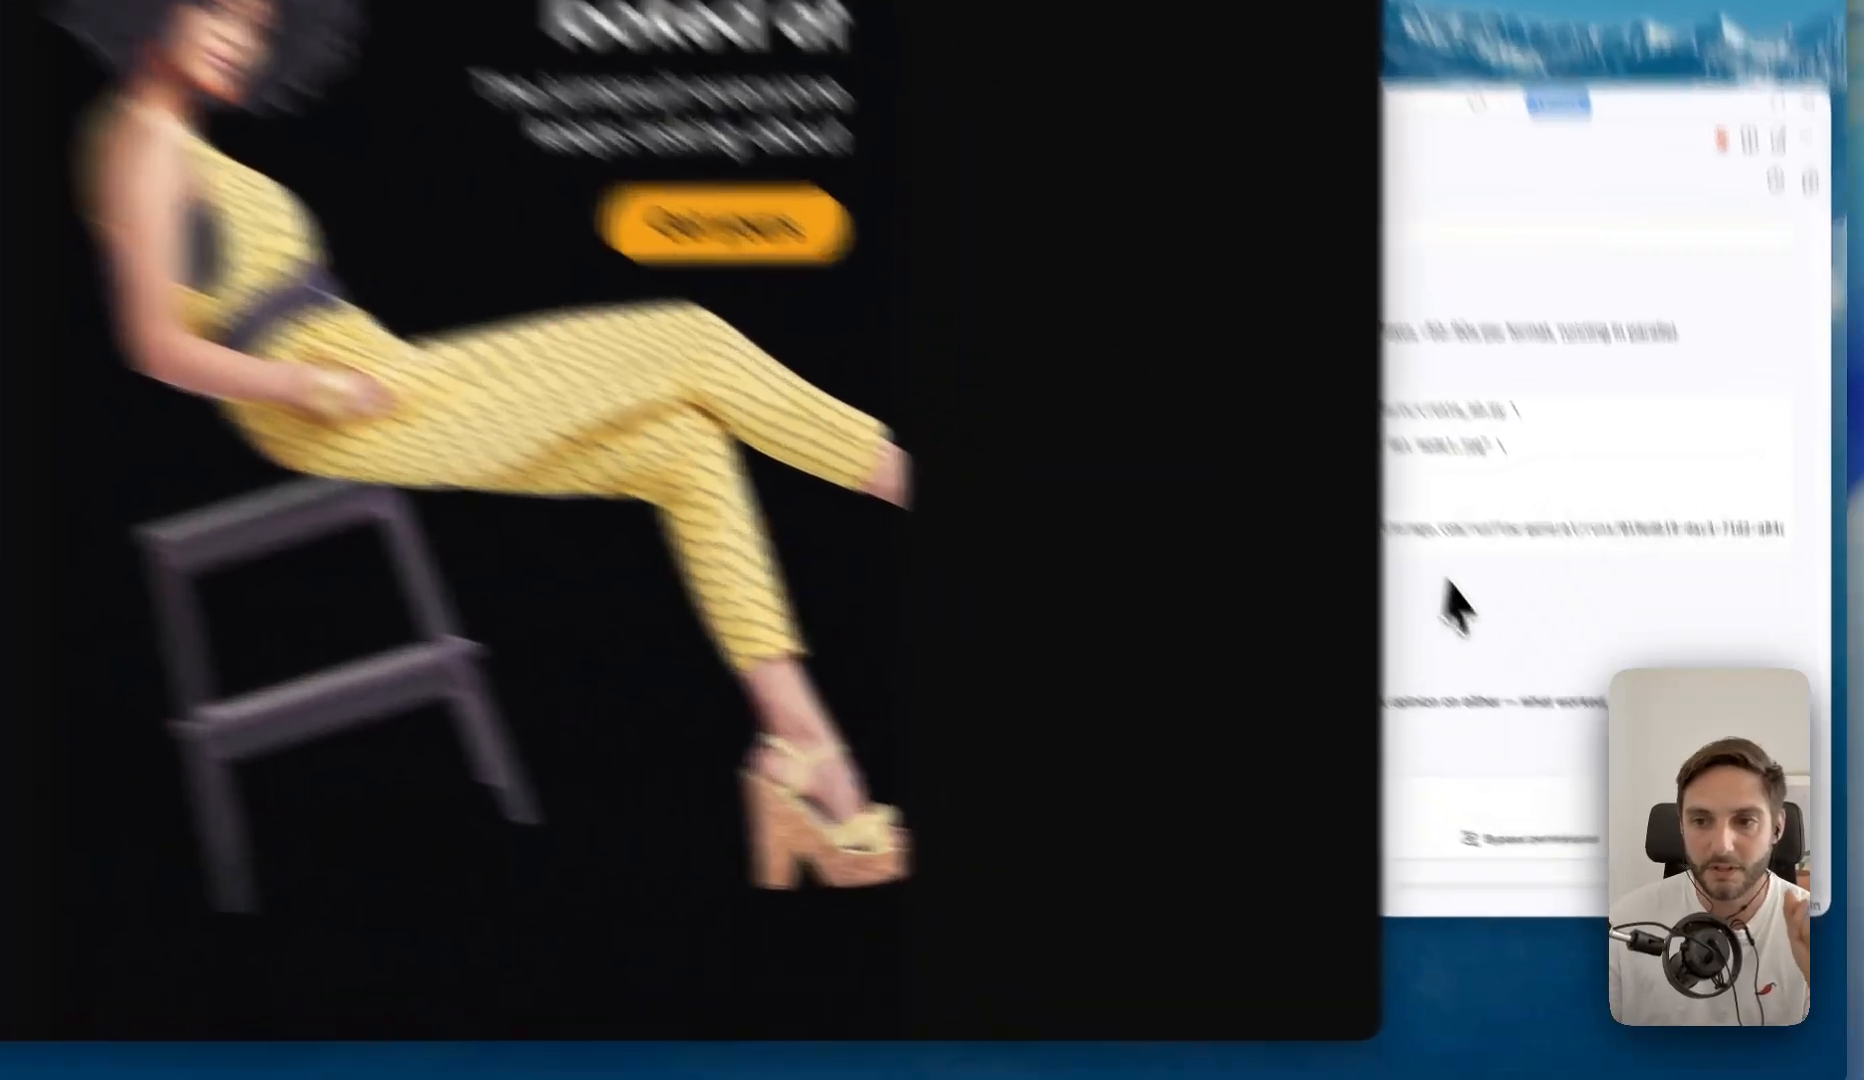
{"action": "left_click", "coordinate": [1543, 697]}
{"action": "left_click", "coordinate": [878, 747]}
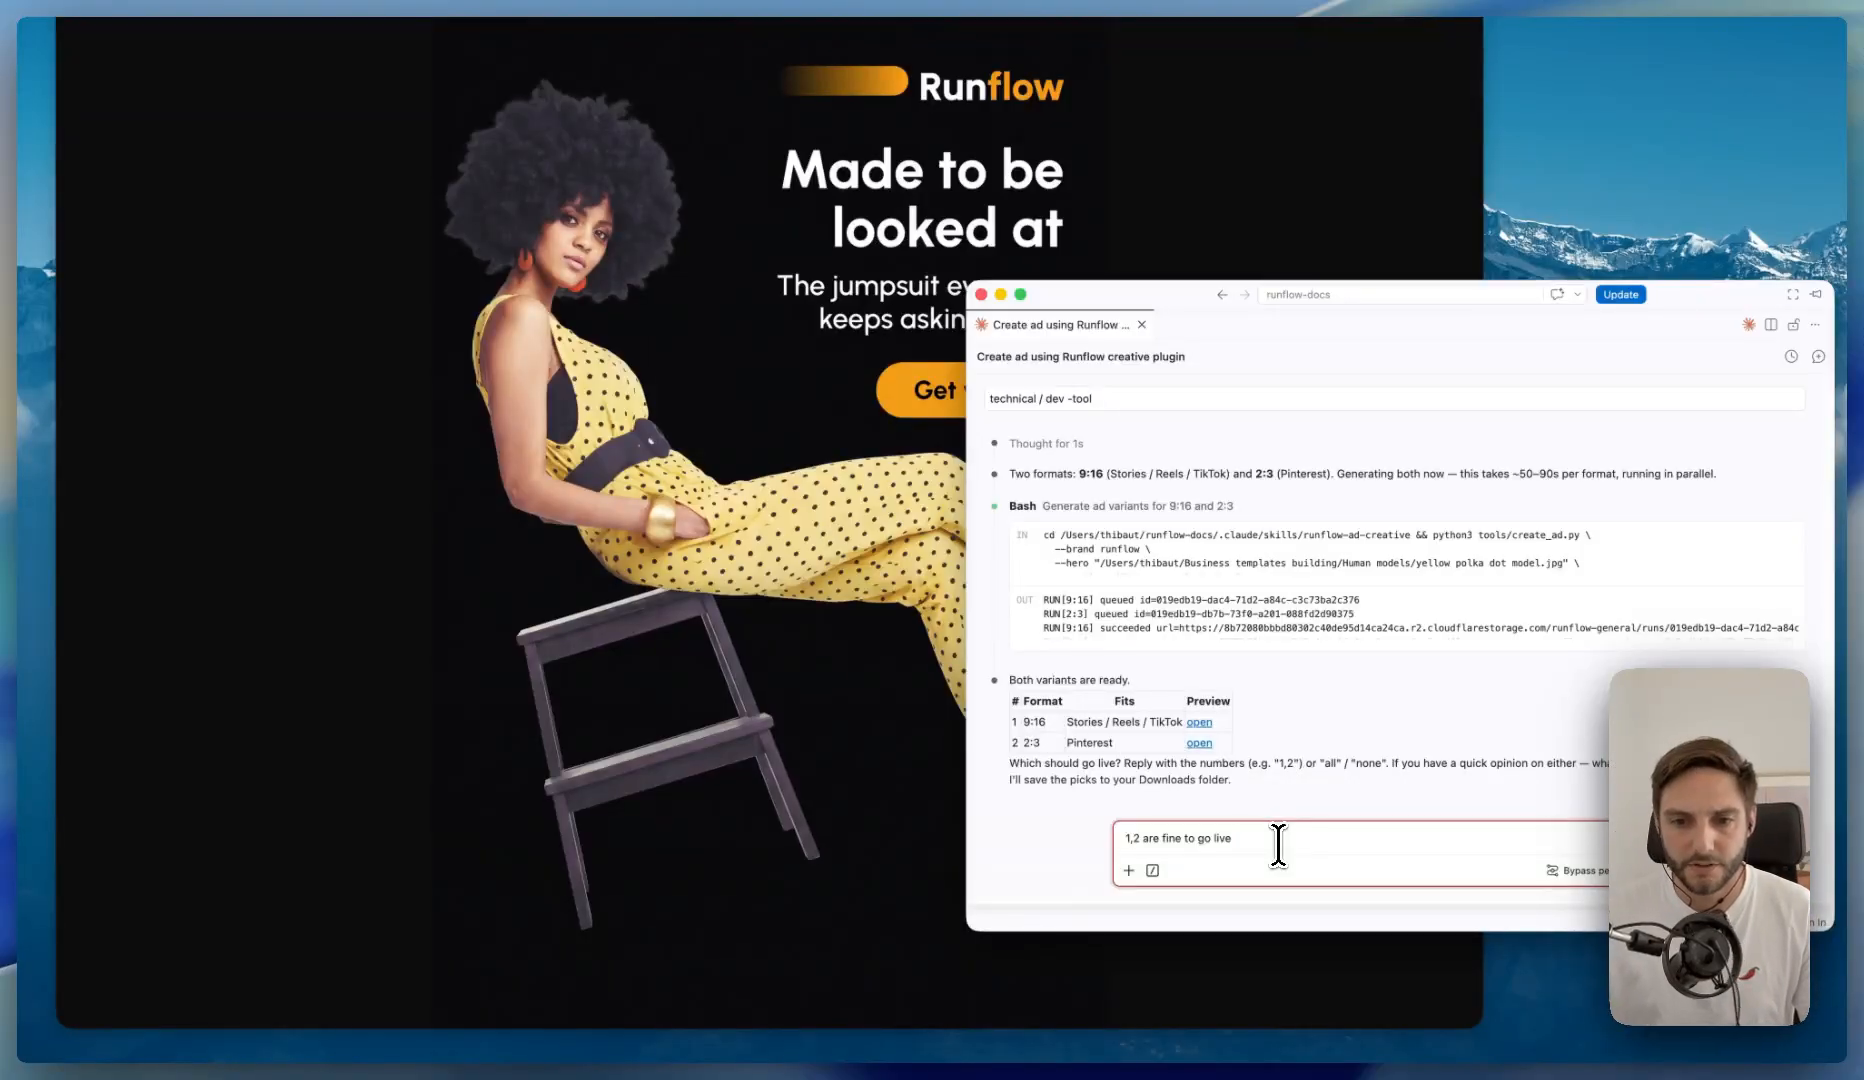
{"action": "key", "text": "Return"}
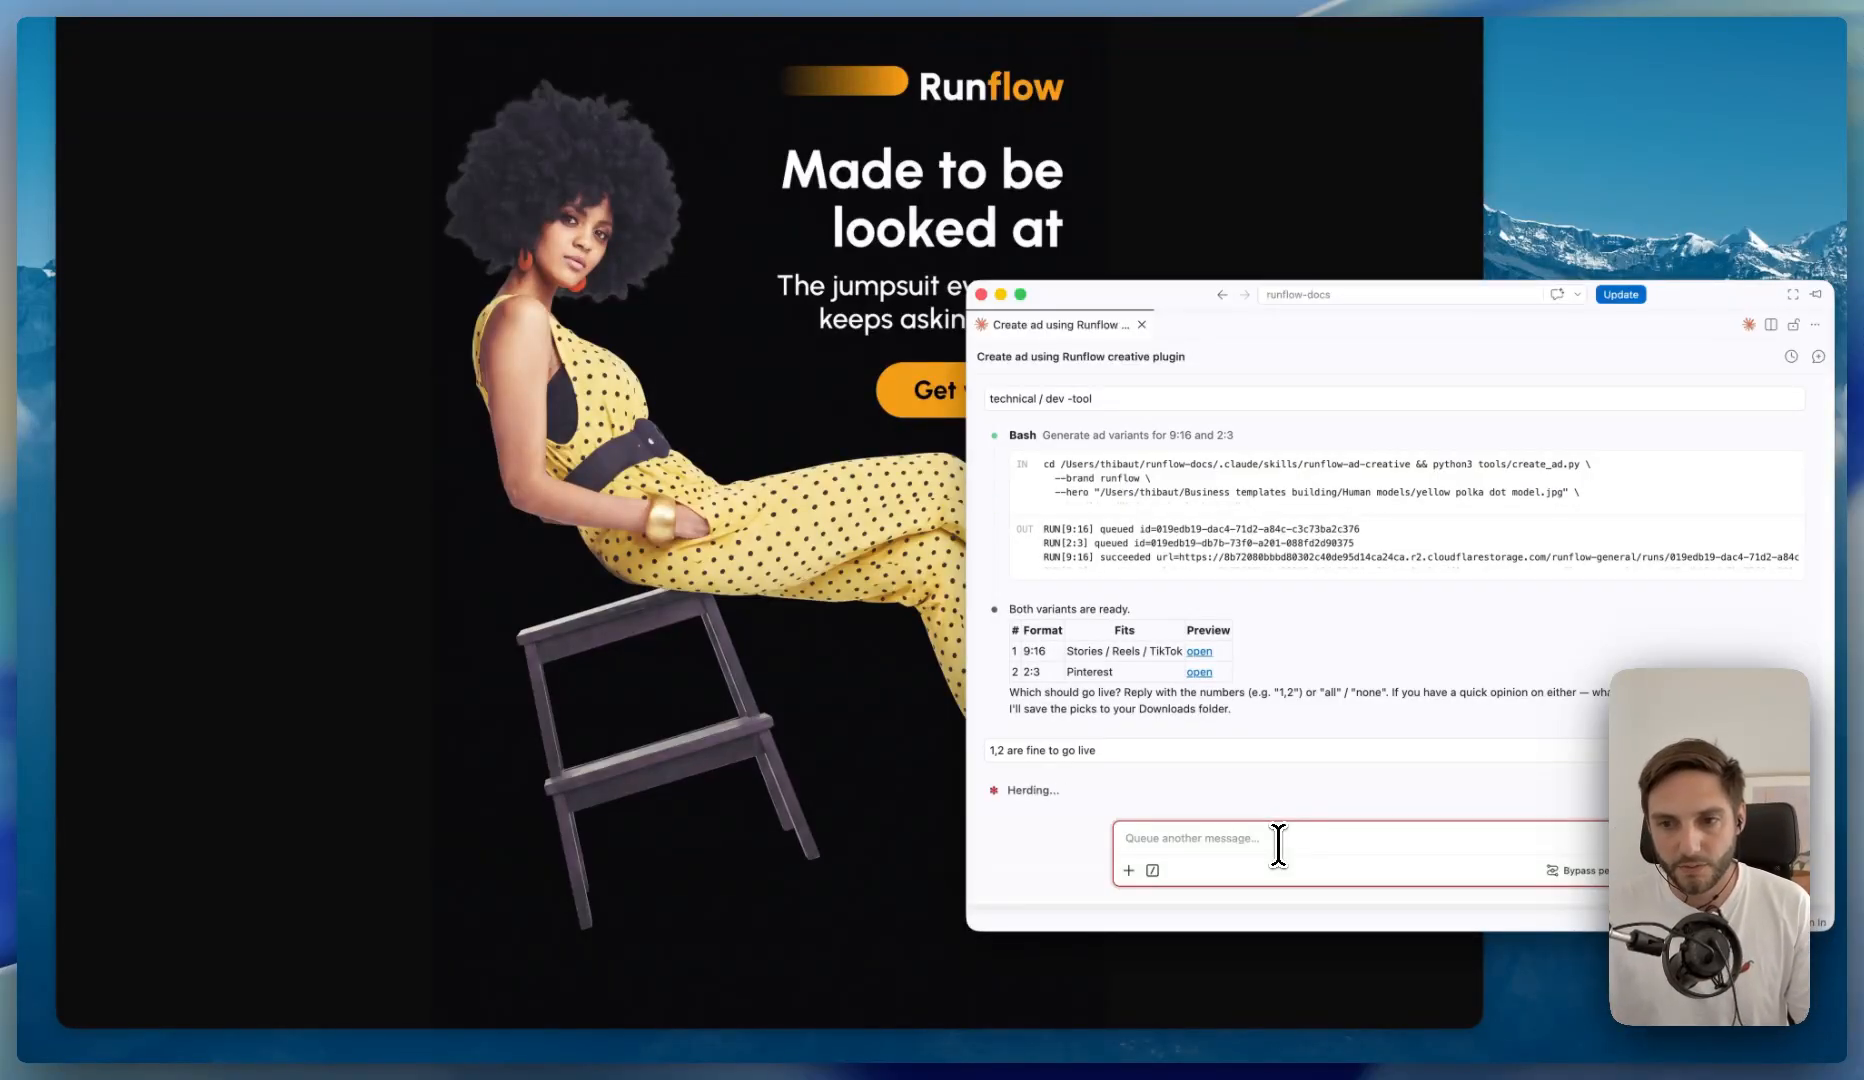